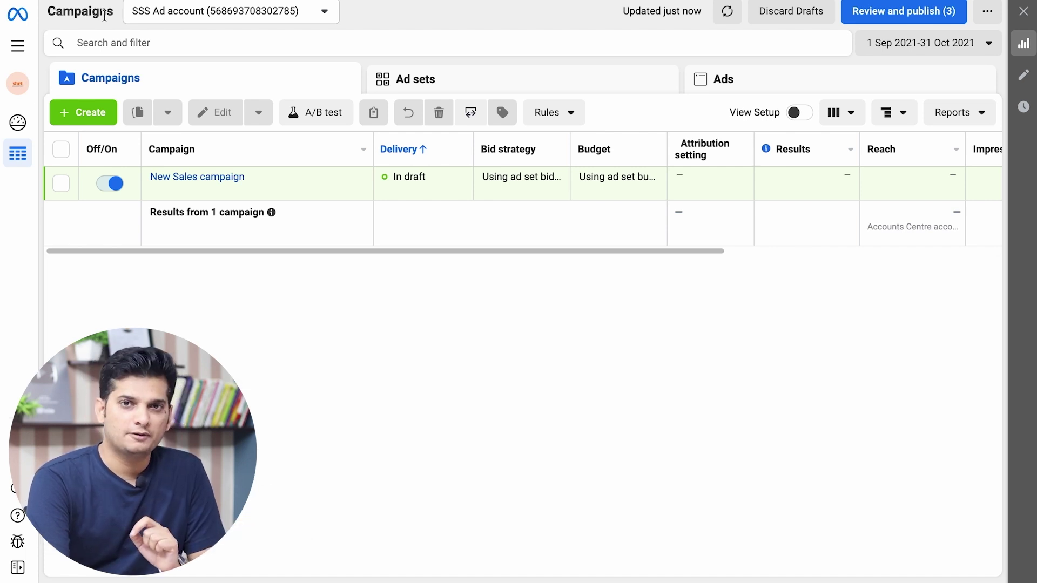
Check which ad accounts are available for the campaigns.
double_click(84, 14)
click(96, 15)
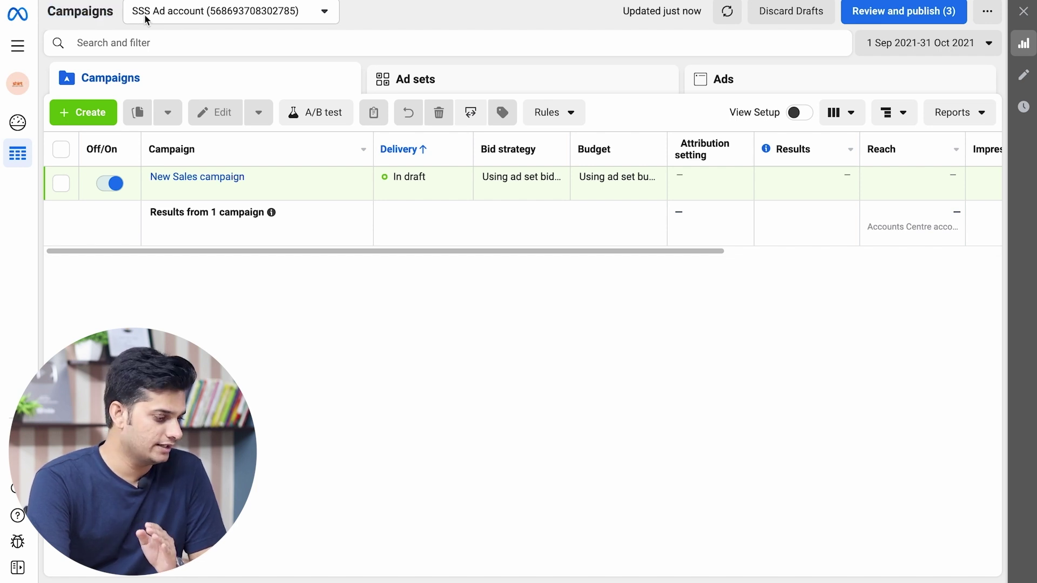
click(196, 14)
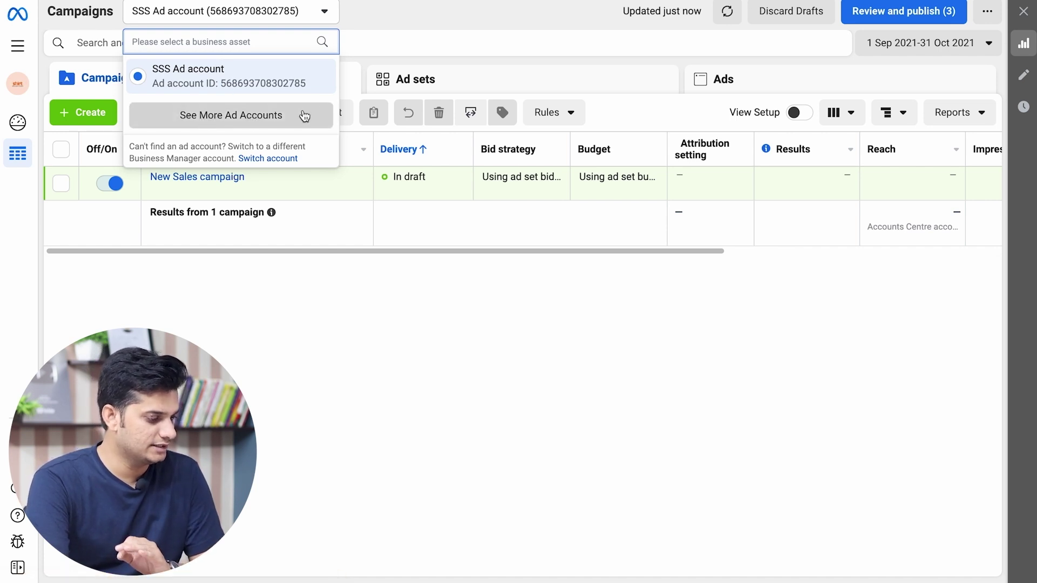
click(445, 19)
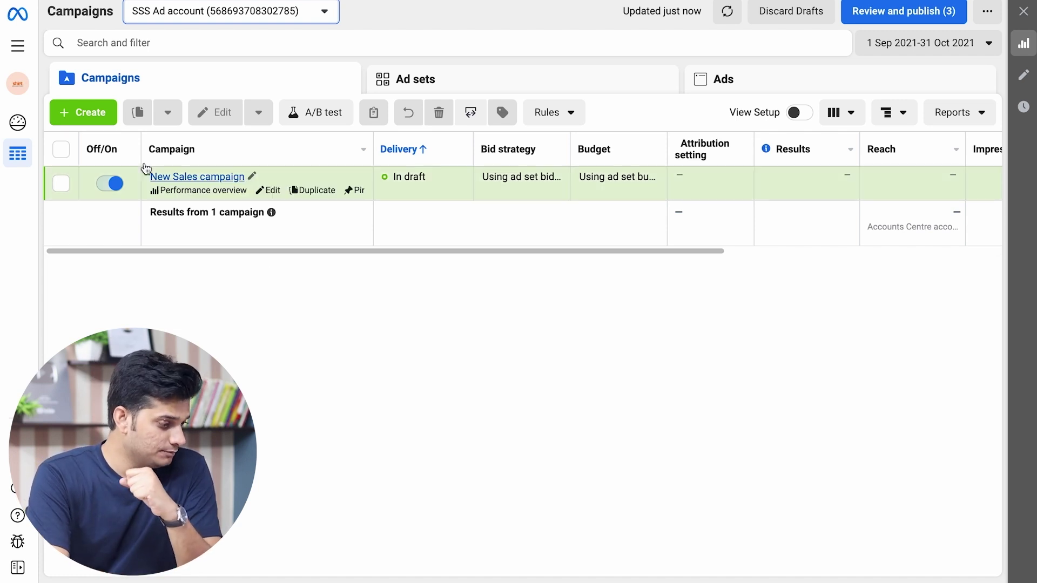
Start creating a new campaign and bring up the choice of campaign objectives.
click(105, 115)
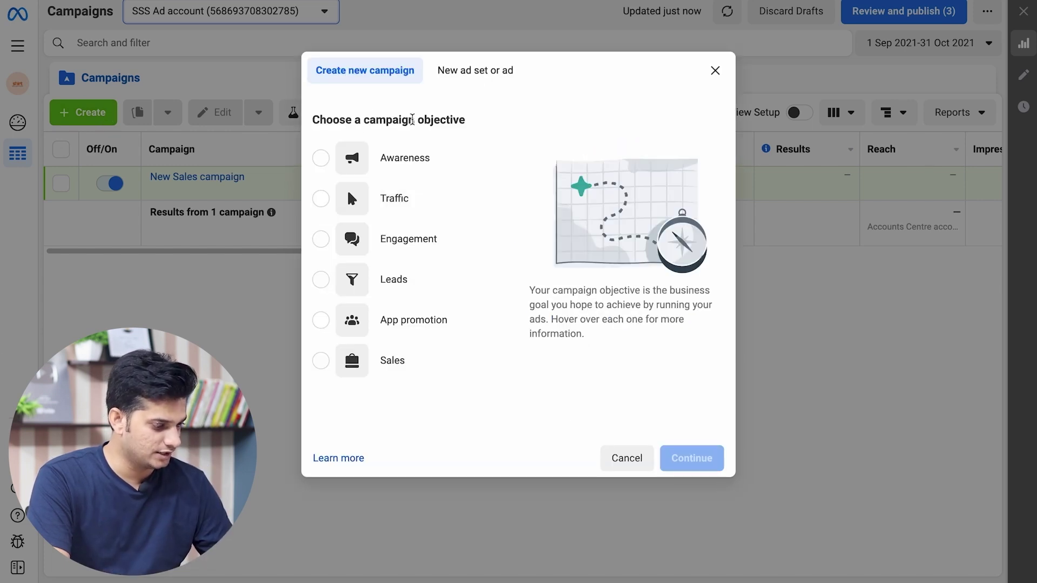
double_click(424, 119)
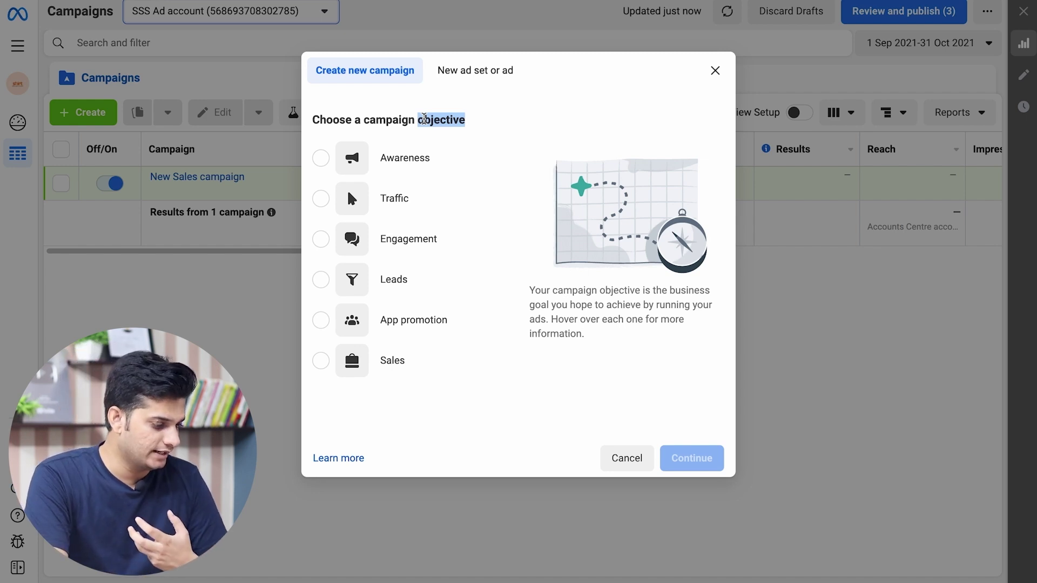
click(424, 118)
Examine the description and suggested uses of each campaign objective, from Awareness through Traffic, Engagement, Leads and App promotion to Sales.
mouse_move(394, 162)
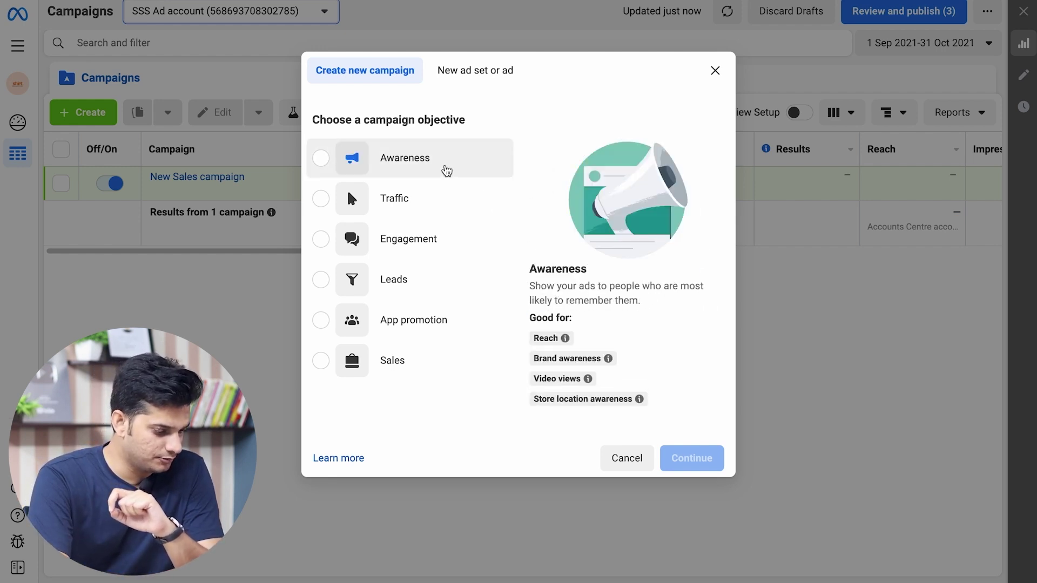
click(454, 162)
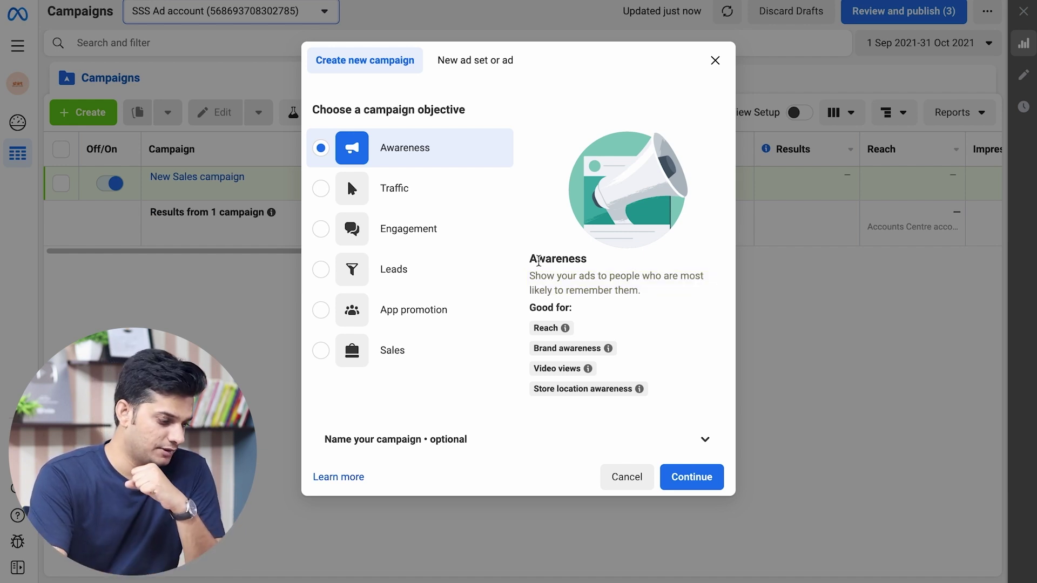
click(396, 204)
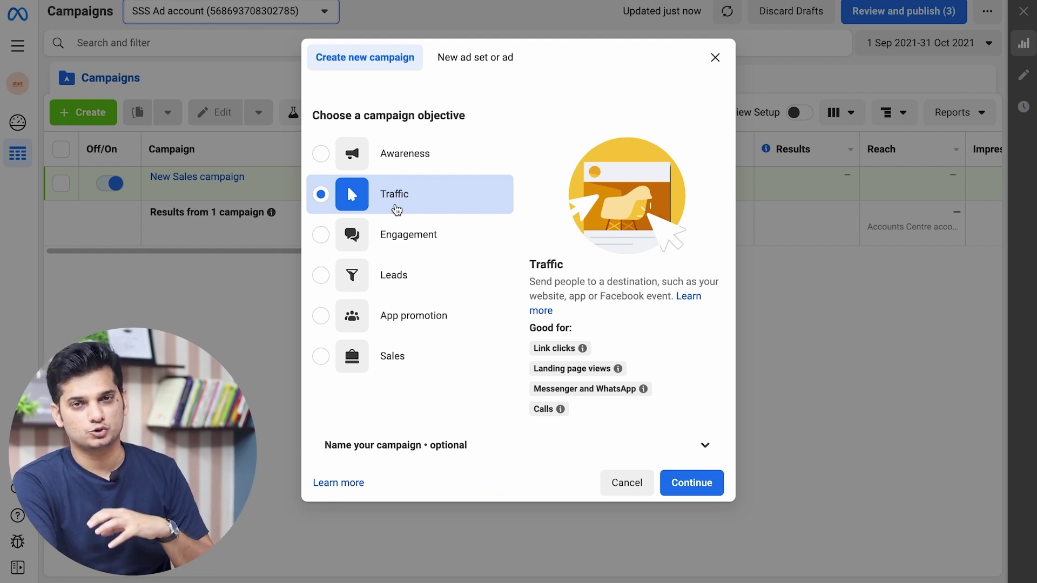
click(398, 235)
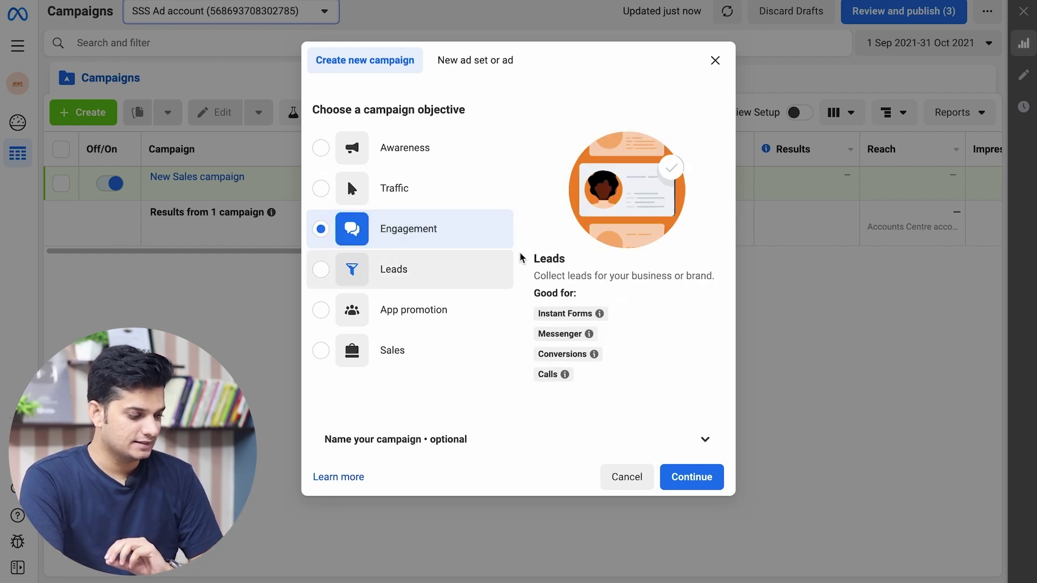
triple_click(562, 278)
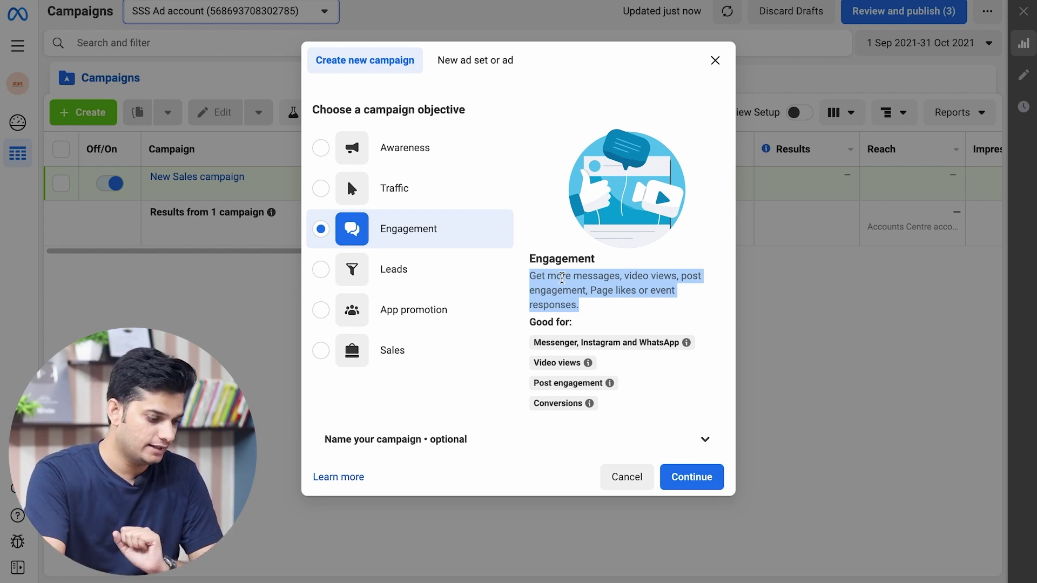
double_click(556, 290)
click(452, 262)
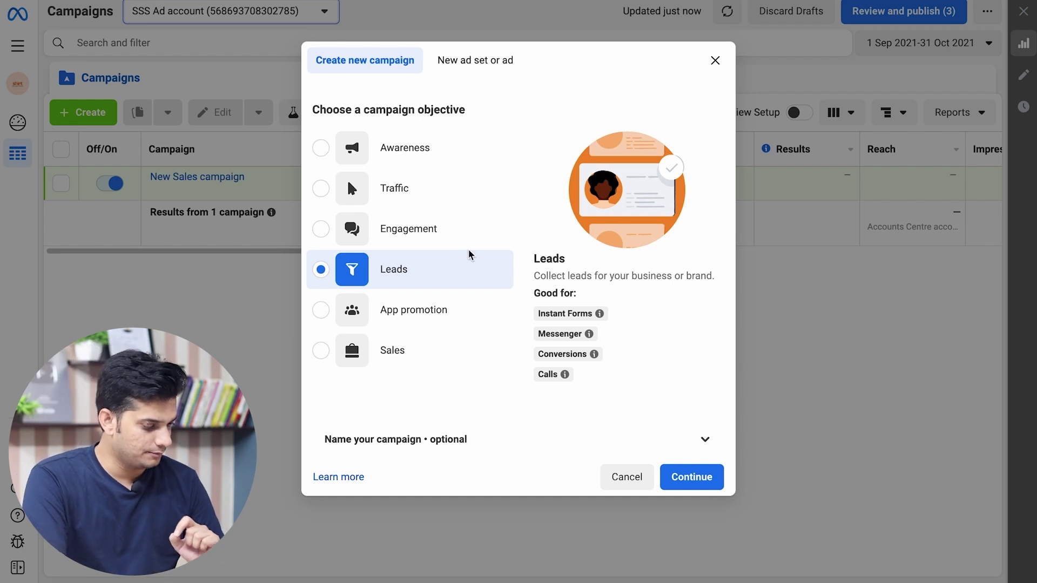
click(425, 307)
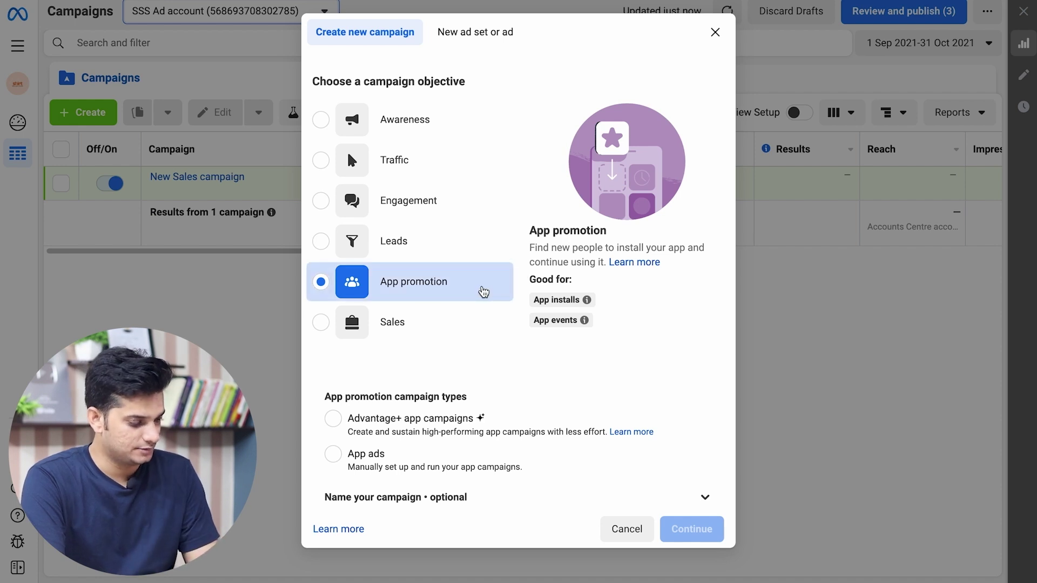
click(414, 320)
double_click(594, 276)
click(617, 270)
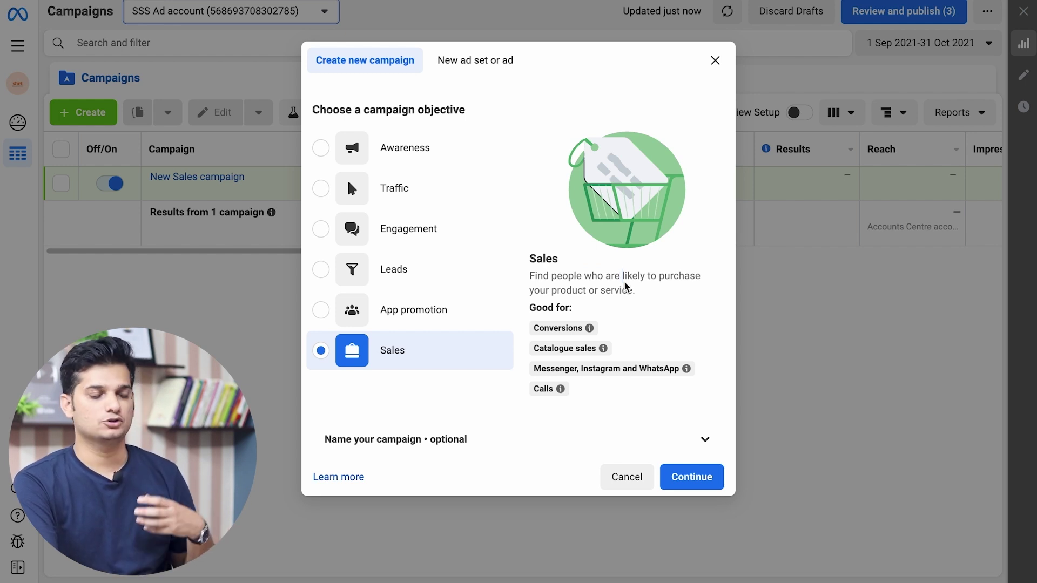
triple_click(583, 276)
click(563, 289)
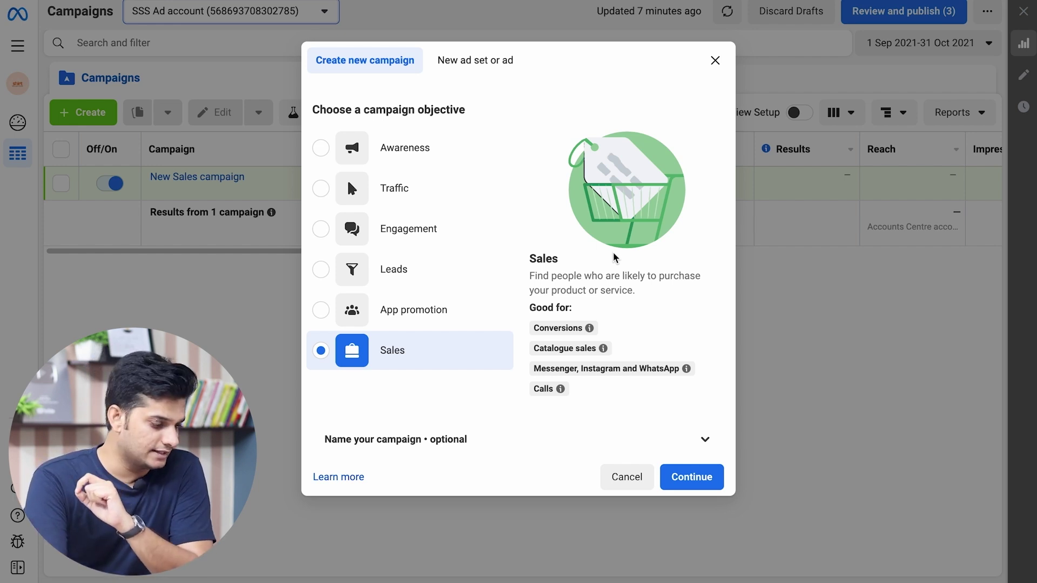
Choose Traffic as the campaign objective and continue to the campaign setup.
click(406, 186)
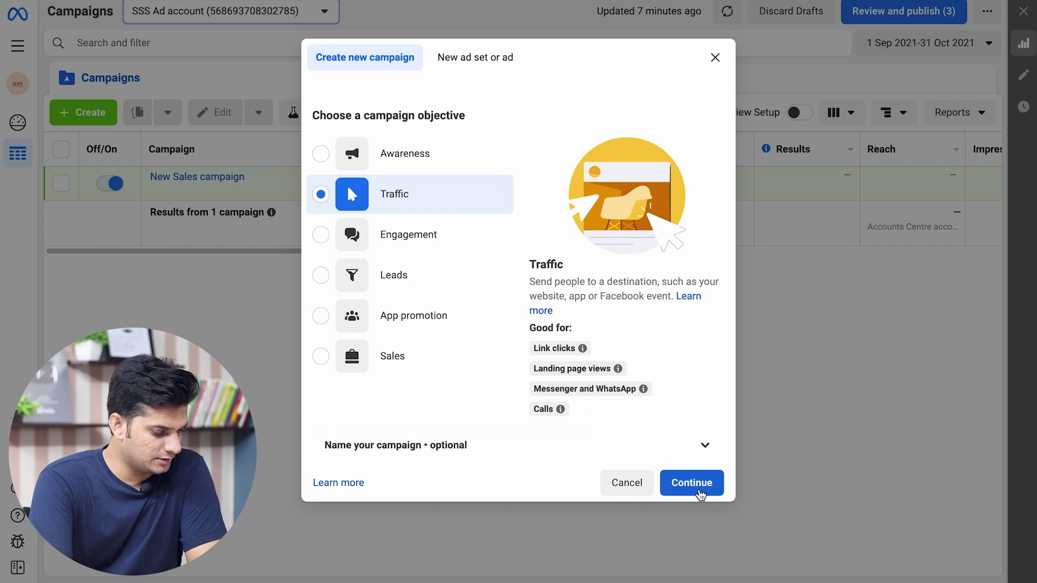
click(700, 489)
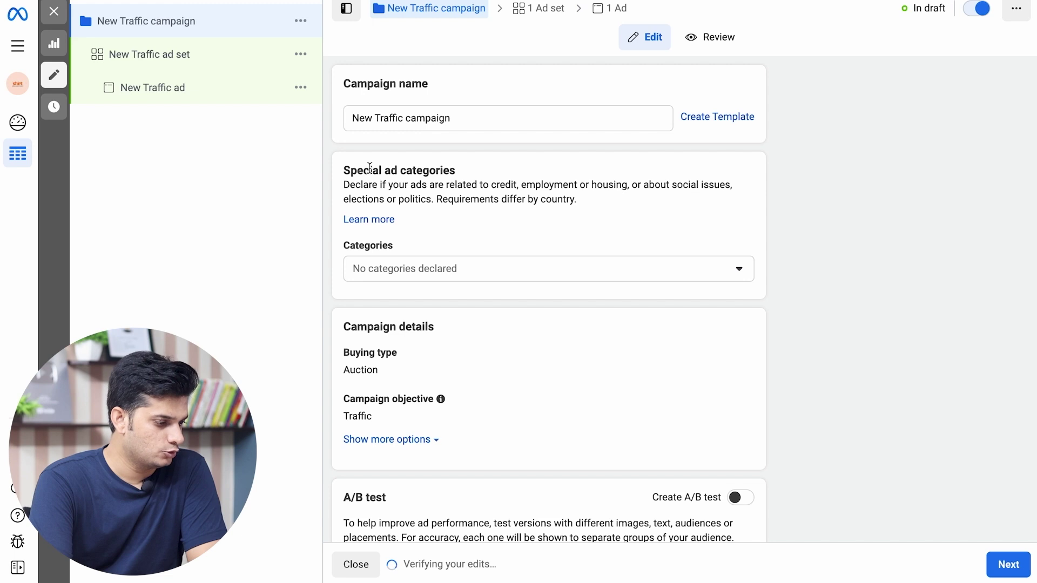
Rename the campaign as Traffic SSS.
click(462, 113)
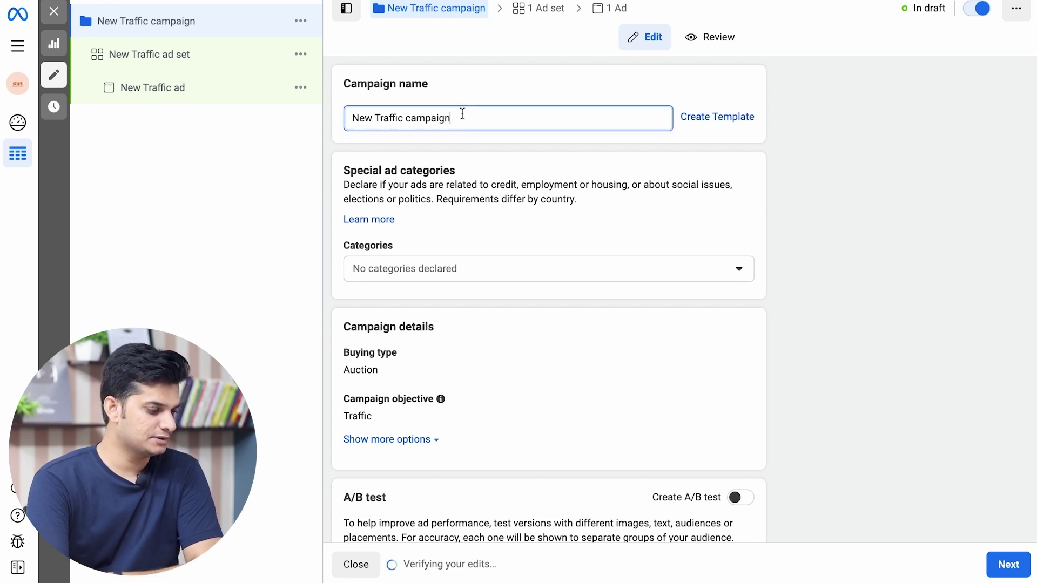
key(ctrl+a)
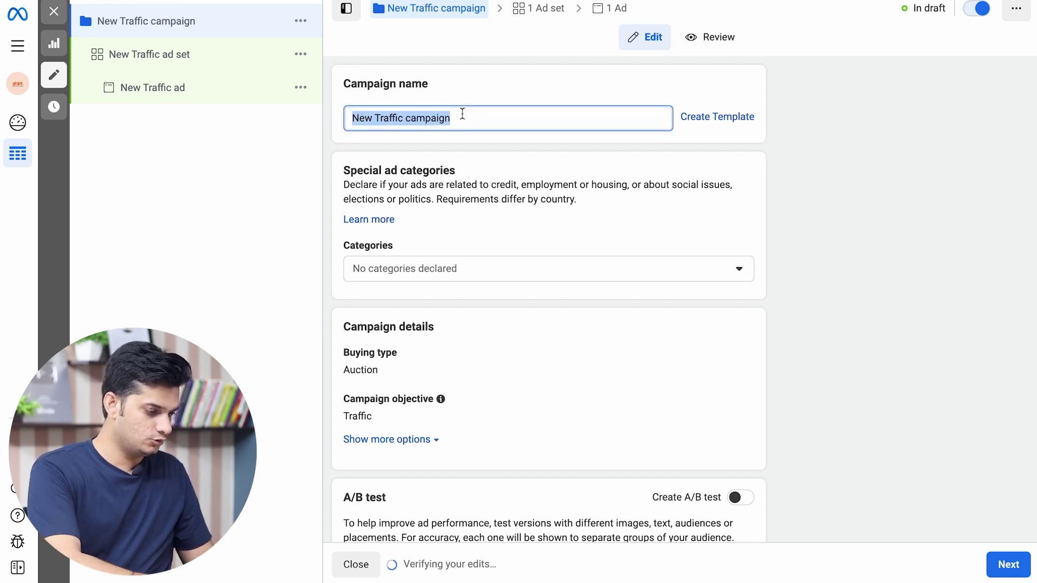
click(360, 115)
key(BackSpace)
drag(367, 115, 248, 106)
key(BackSpace)
double_click(391, 113)
text(SSS)
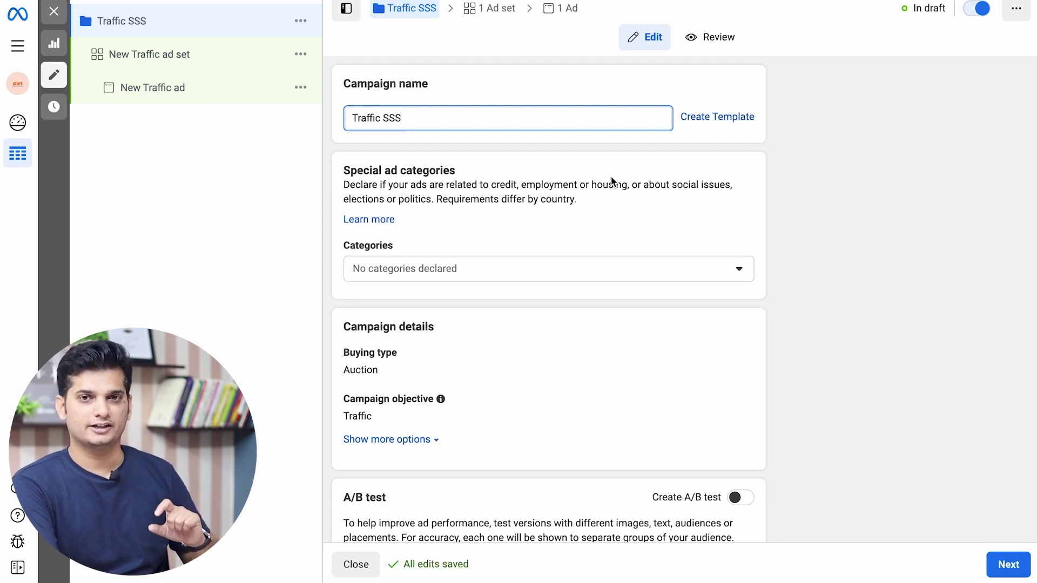
Review the special ad categories that can be declared, without declaring any.
scroll(466, 157, down, 1)
double_click(461, 156)
click(475, 155)
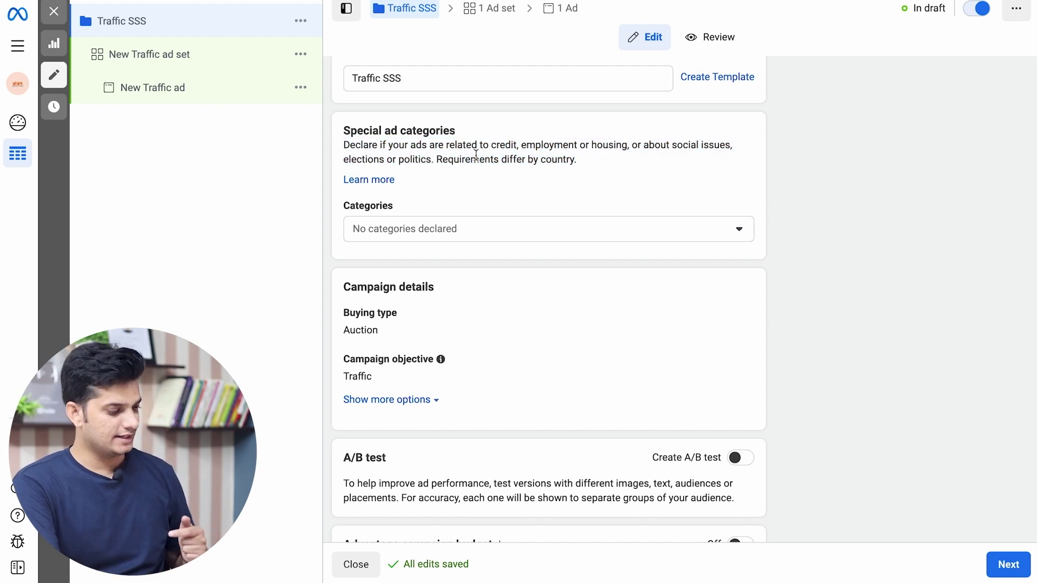
click(472, 228)
scroll(484, 196, down, 1)
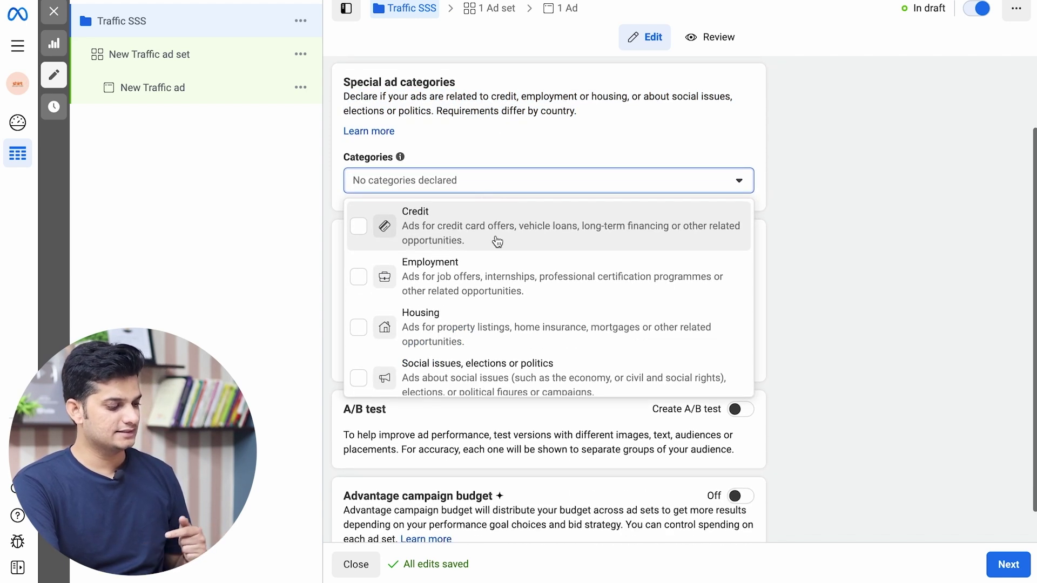
scroll(495, 241, down, 1)
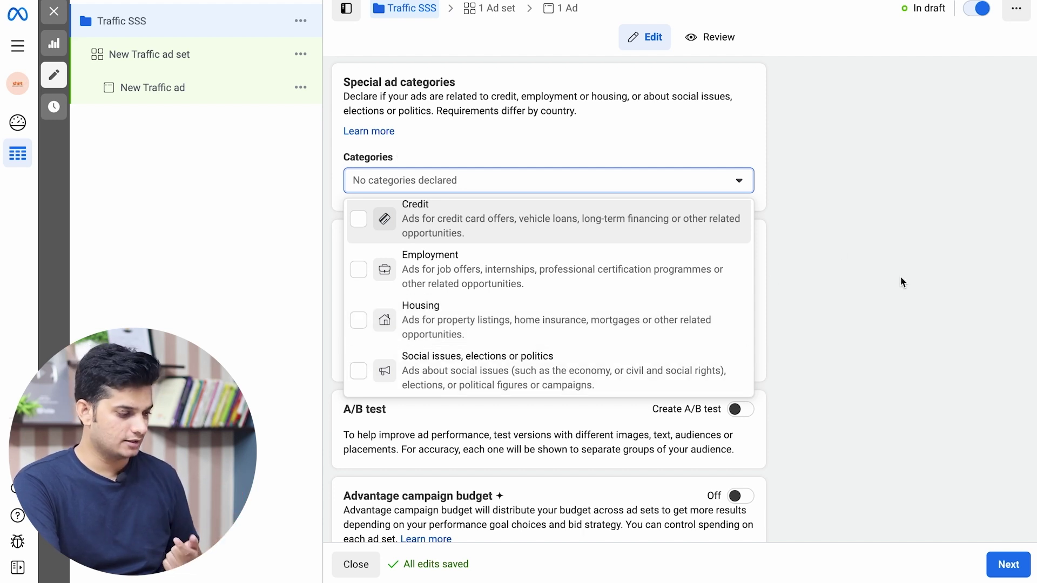
click(832, 241)
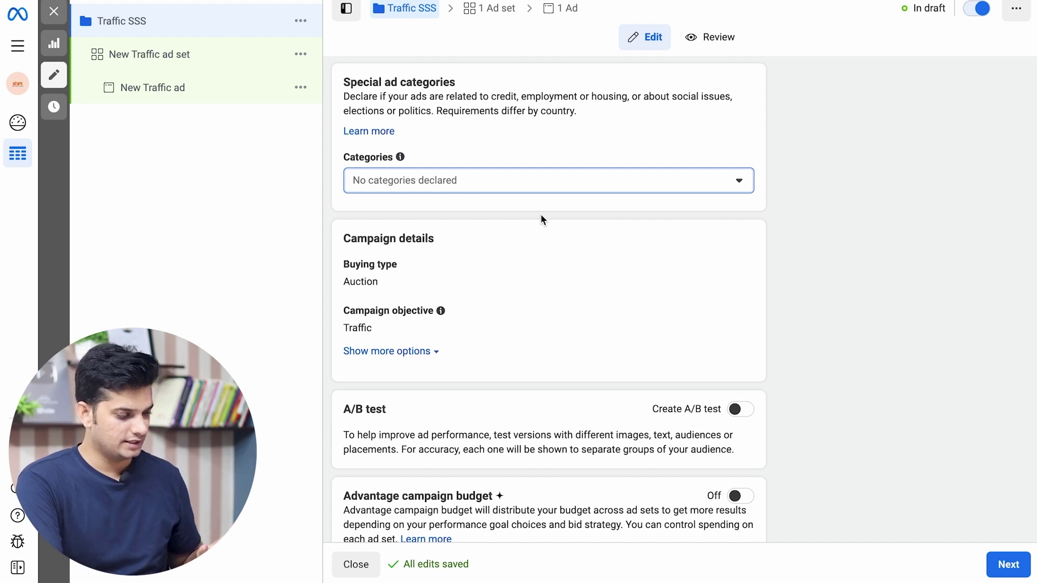
click(532, 180)
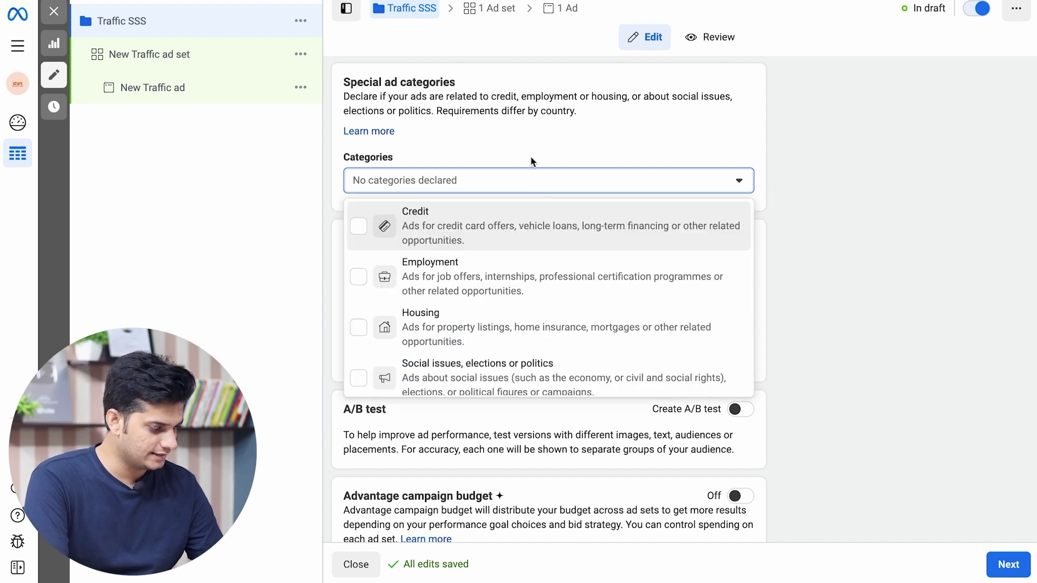
scroll(530, 155, down, 1)
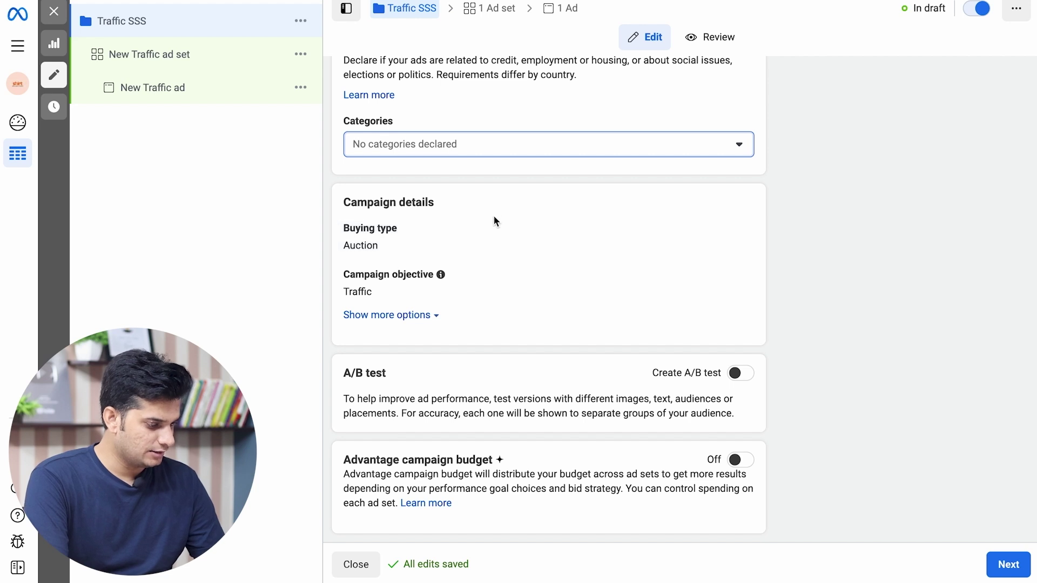
Examine the buying type options in the campaign details, keeping Auction.
triple_click(415, 199)
click(387, 243)
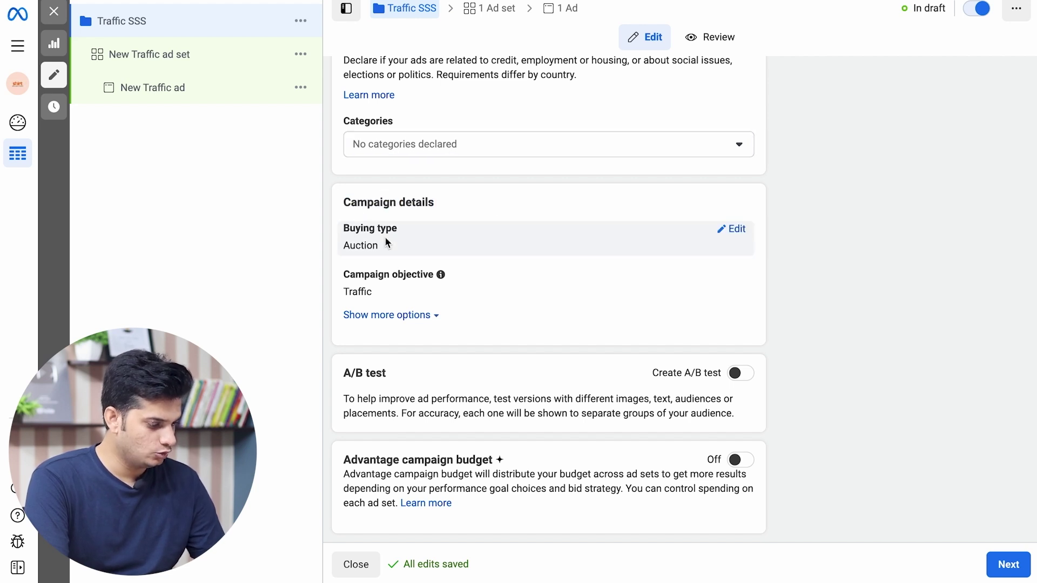
click(734, 230)
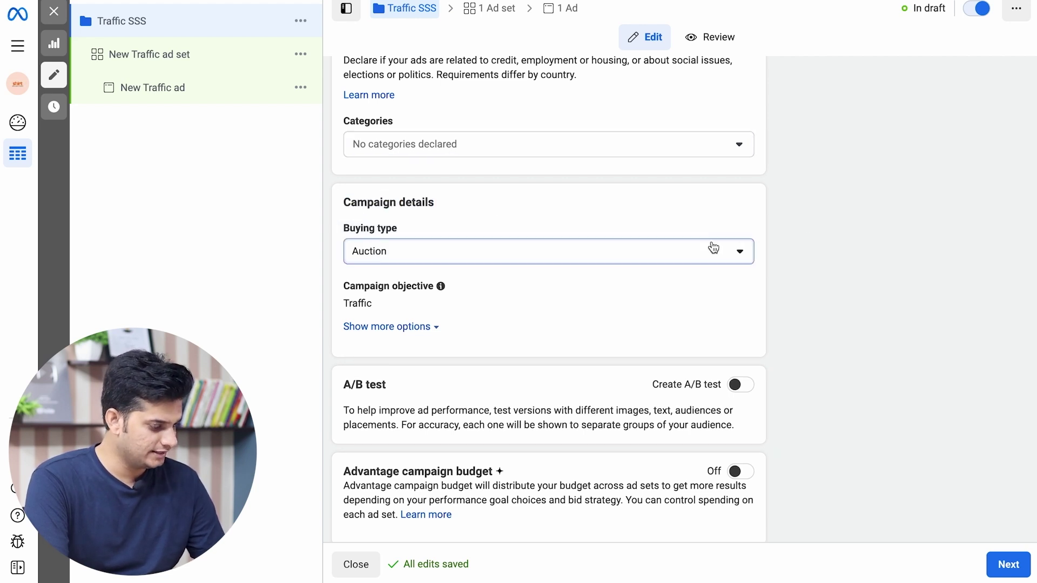
click(712, 247)
click(815, 248)
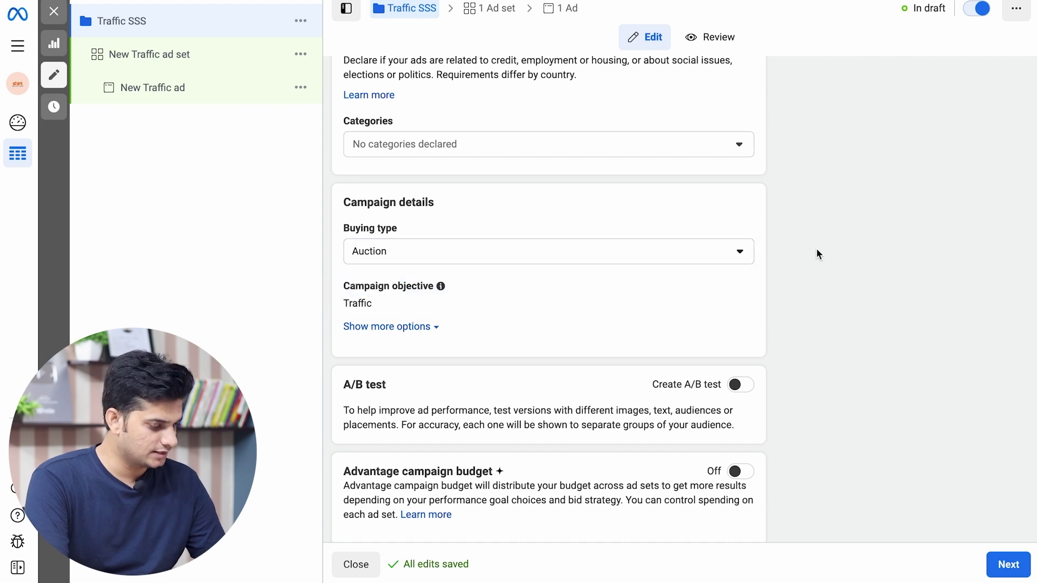
scroll(817, 249, down, 1)
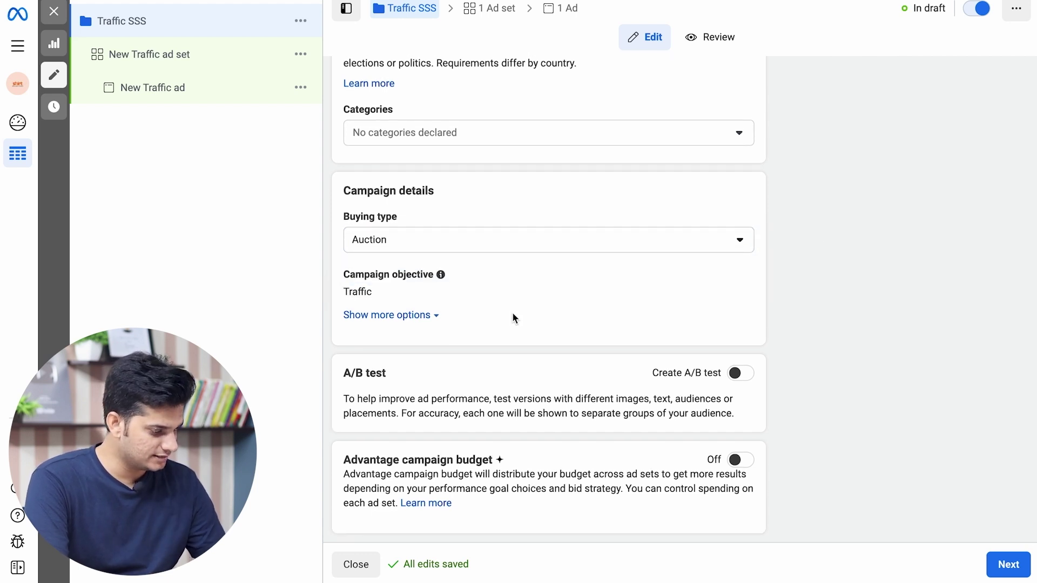
Review the editable campaign objective choices in the campaign details, keeping Traffic.
triple_click(367, 276)
click(390, 277)
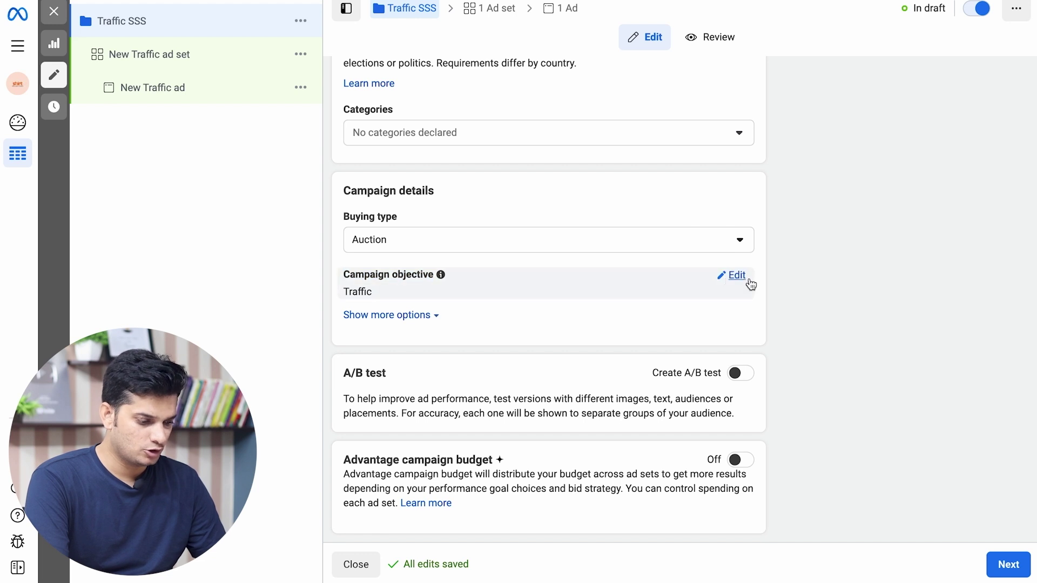
click(730, 277)
scroll(798, 286, down, 2)
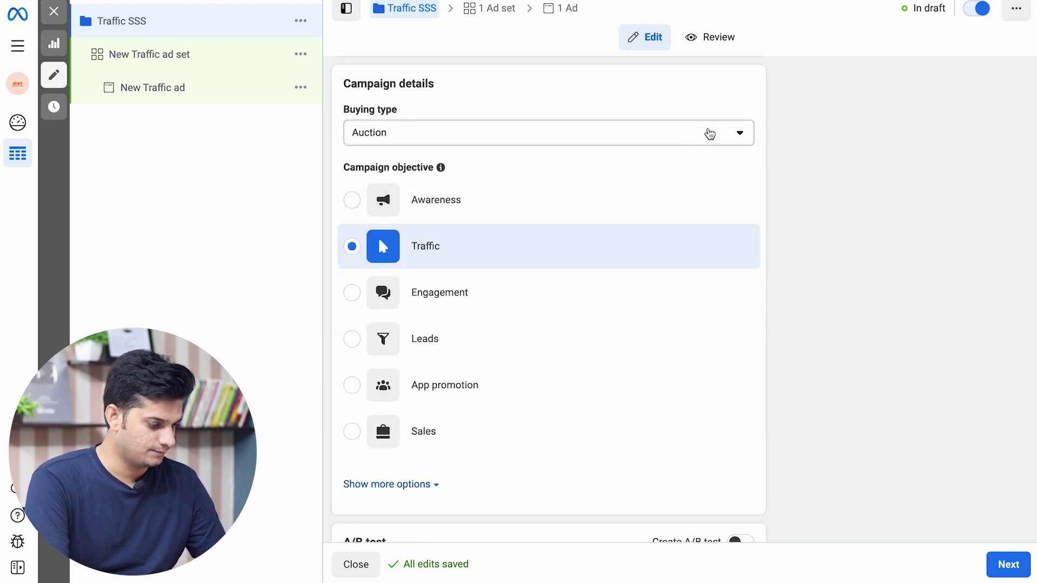
Try the A/B test option for the campaign, enabling it and then disabling it again.
scroll(555, 294, down, 3)
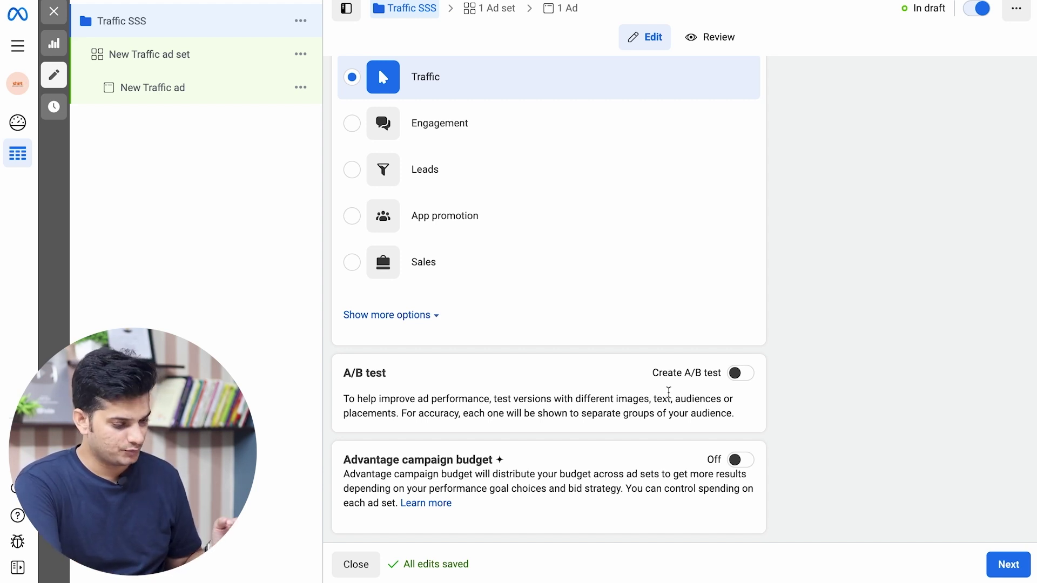
click(741, 373)
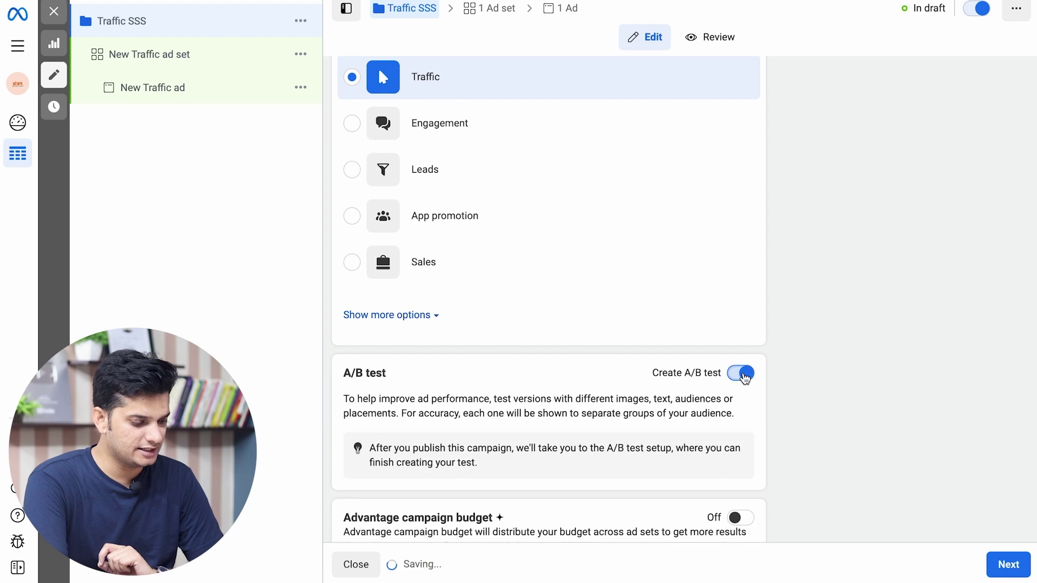
scroll(782, 355, down, 1)
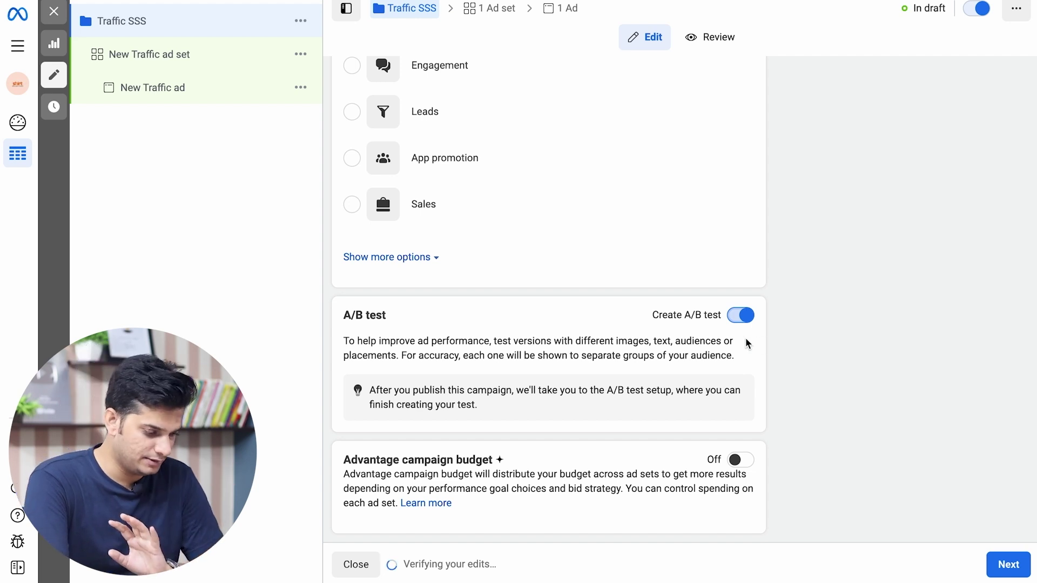
click(740, 315)
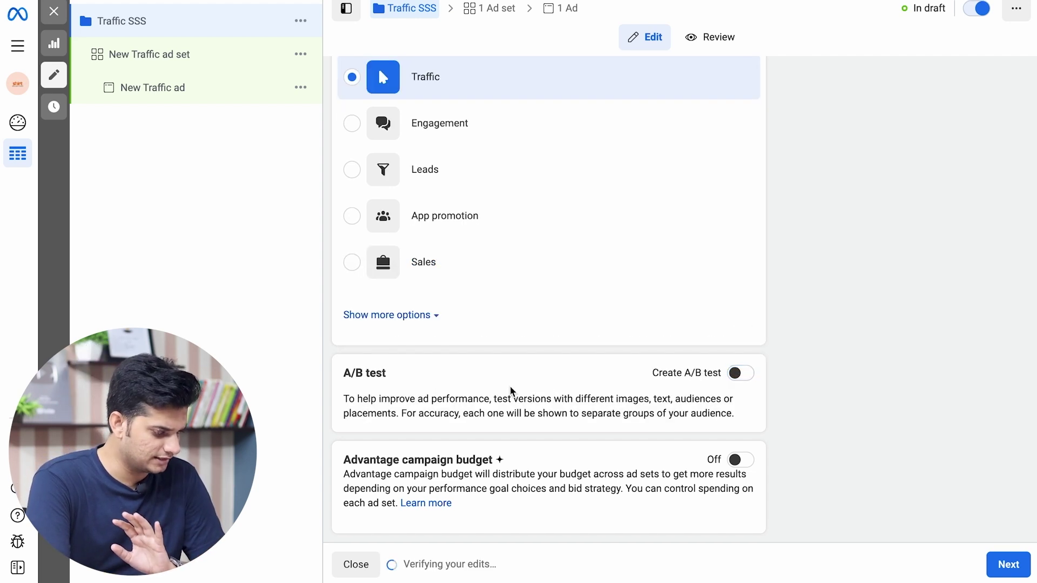
Turn on Advantage campaign budget and examine the daily campaign budget amount and its spending explanation.
drag(347, 460, 468, 459)
click(475, 460)
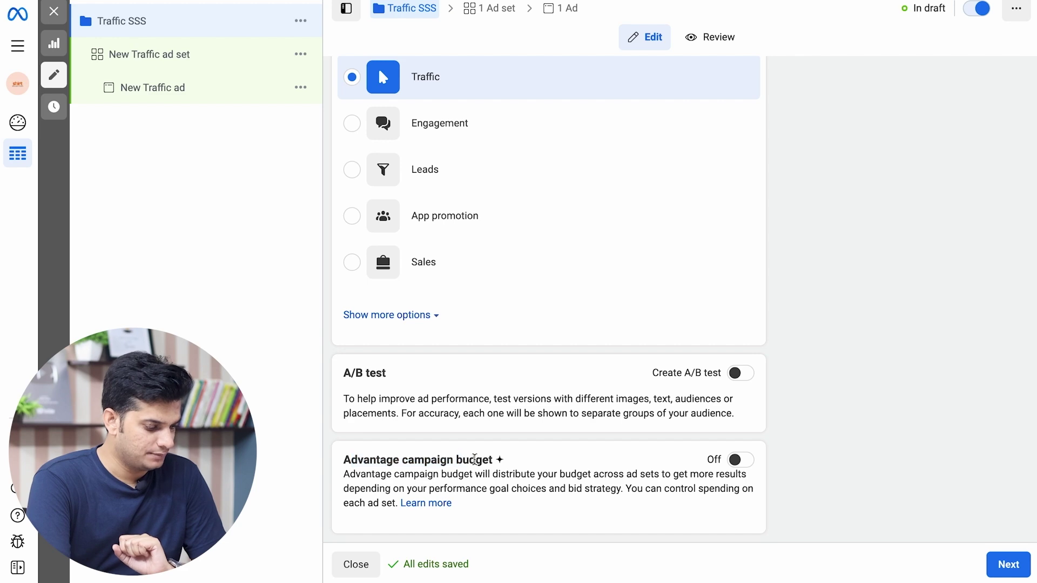
click(740, 460)
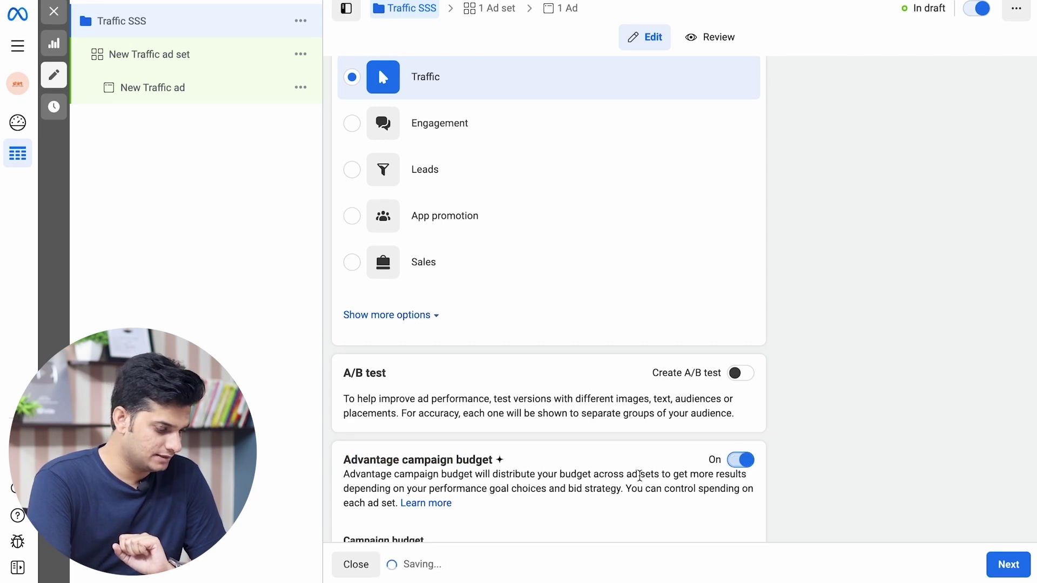
scroll(639, 475, down, 3)
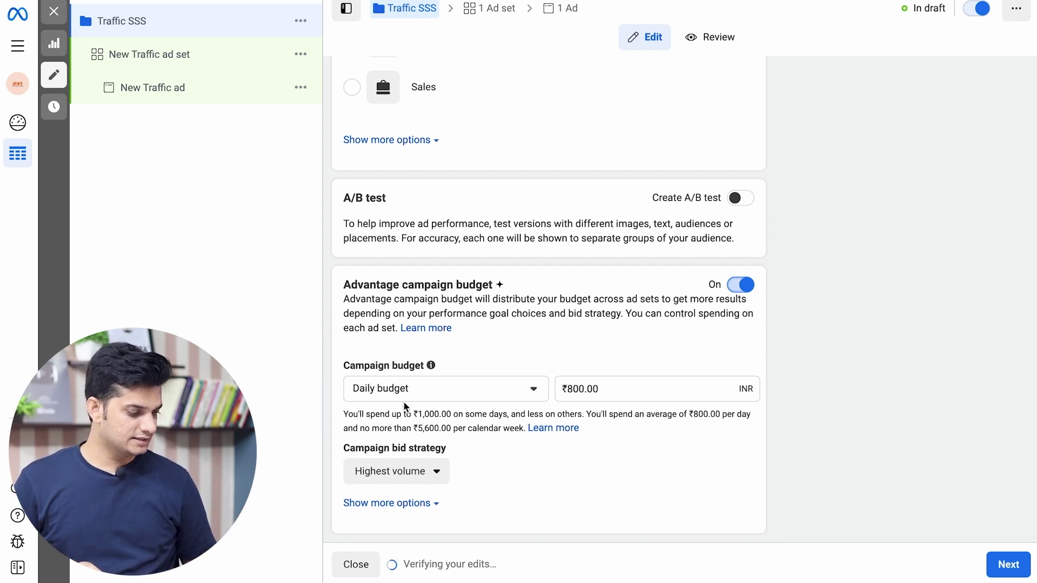
click(609, 381)
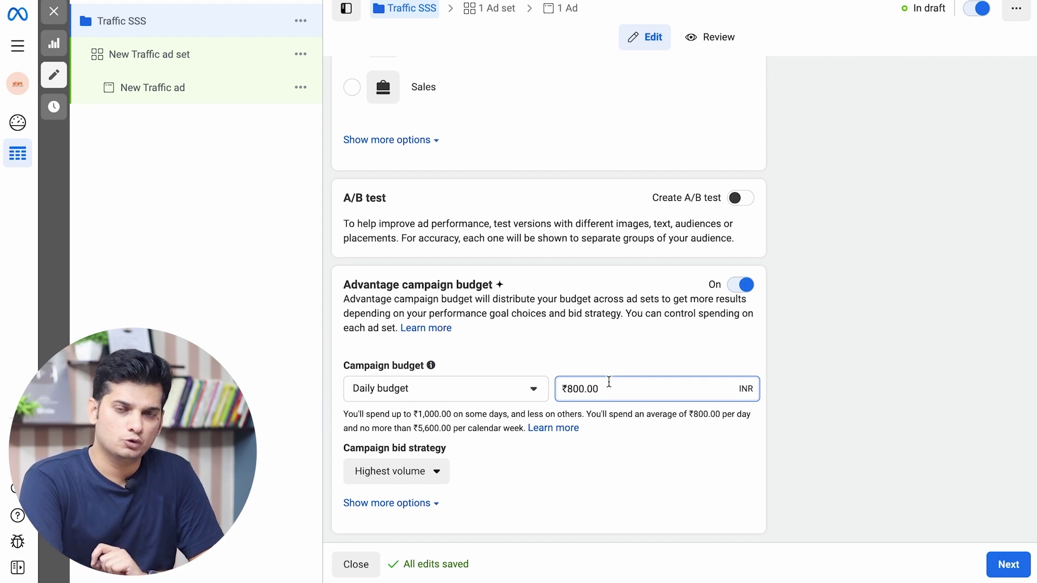
triple_click(605, 383)
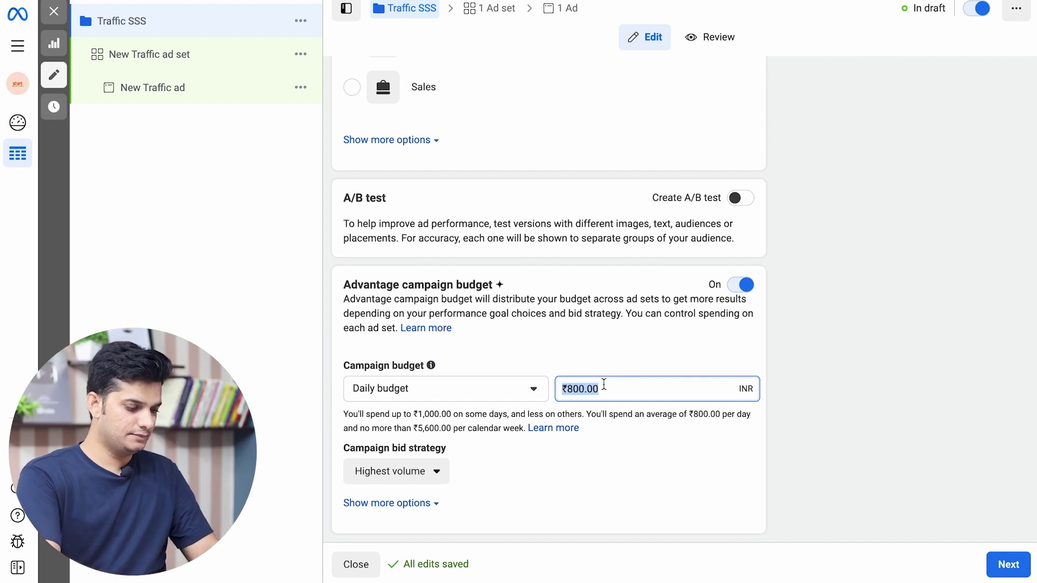
click(452, 430)
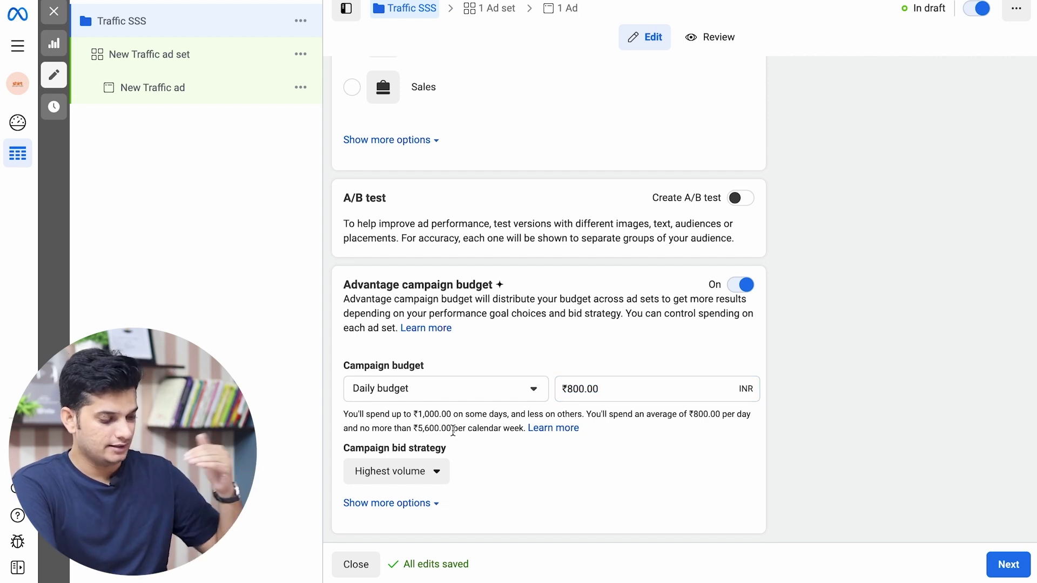
triple_click(438, 413)
click(467, 411)
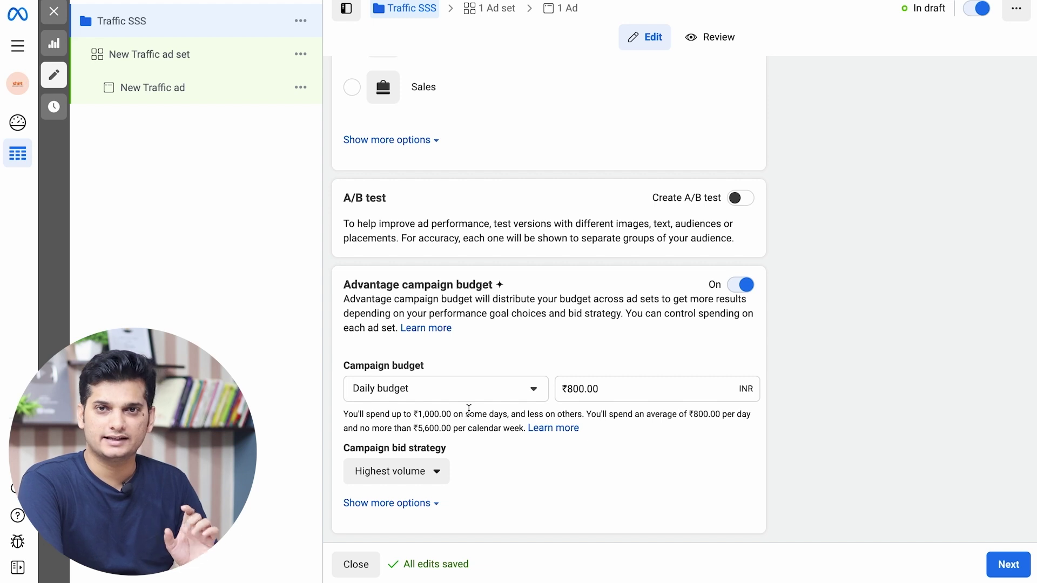
Review the campaign bid strategy options, keeping Highest volume, and turn Advantage campaign budget off again.
click(423, 471)
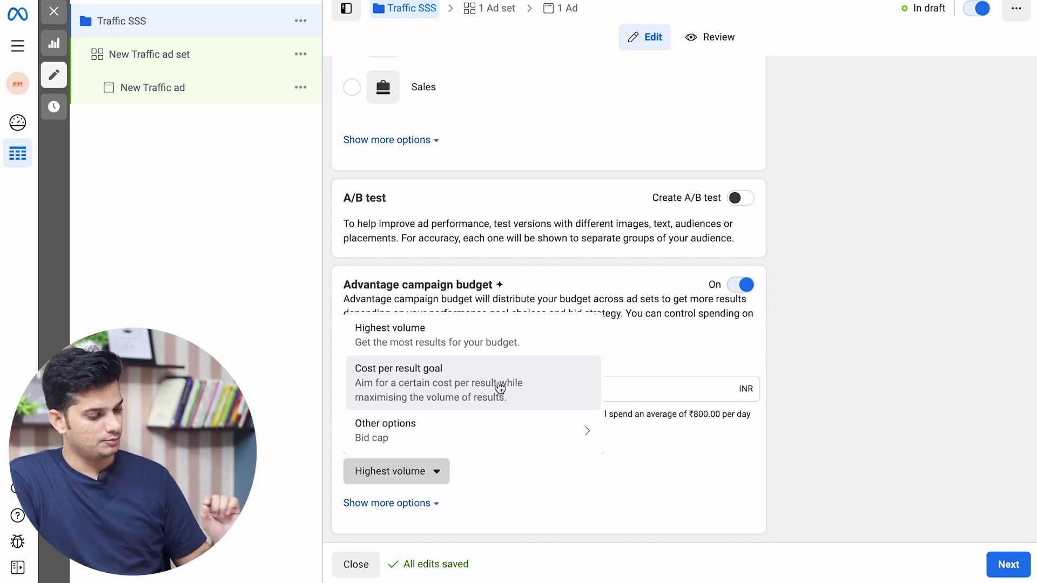
mouse_move(501, 425)
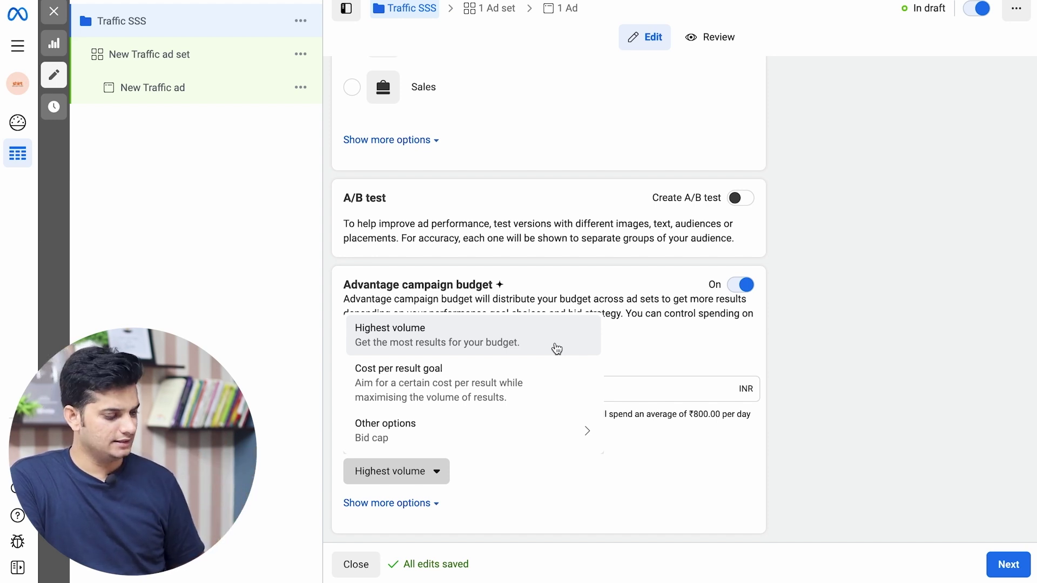
click(480, 289)
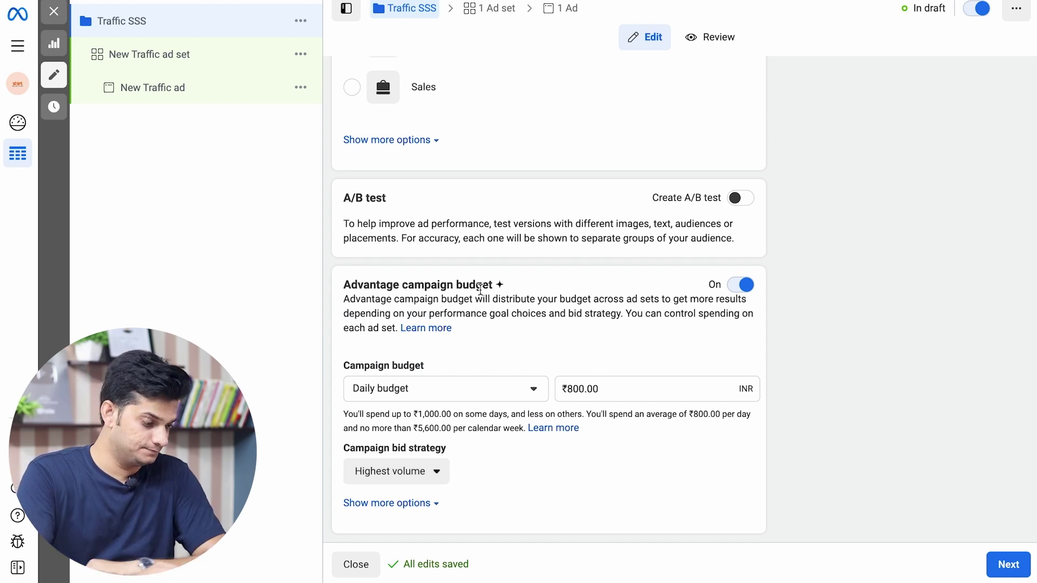
click(501, 395)
click(608, 342)
click(741, 284)
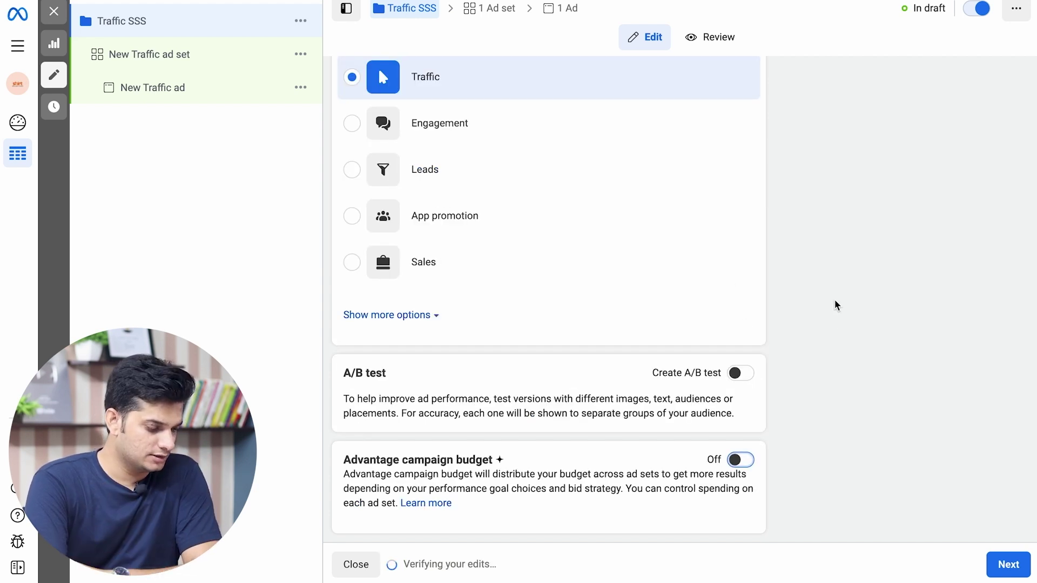
Open the new Traffic ad set under the campaign and rename it Mens Shirt.
scroll(641, 409, up, 8)
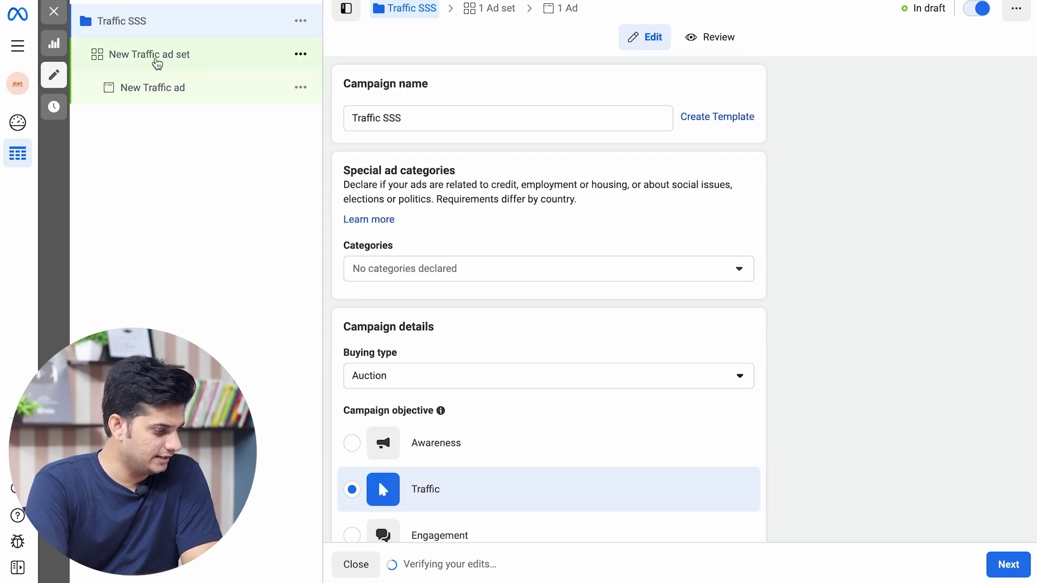
click(157, 63)
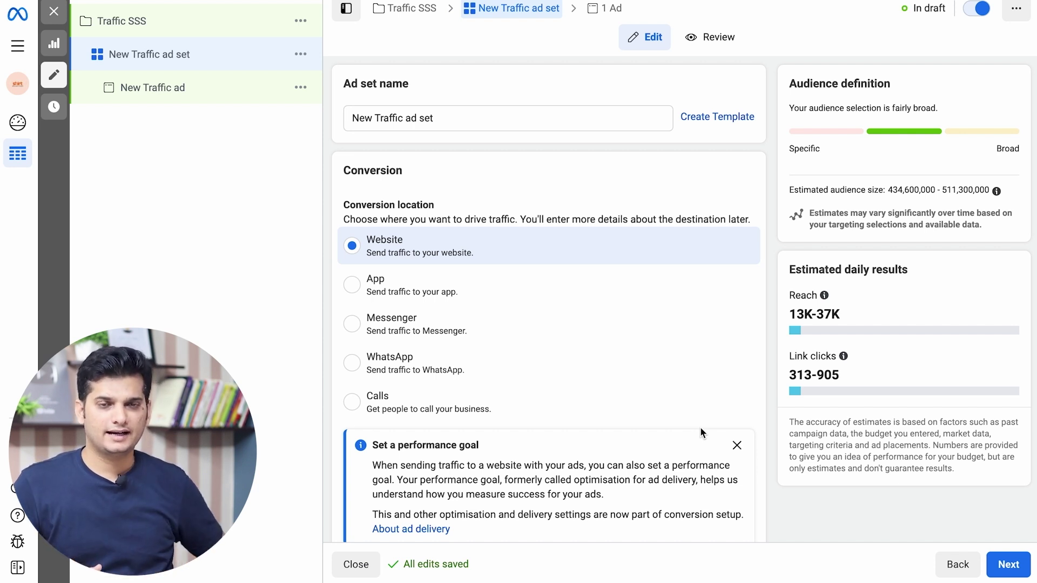
scroll(627, 303, down, 2)
scroll(540, 243, up, 2)
click(414, 117)
key(ctrl+a)
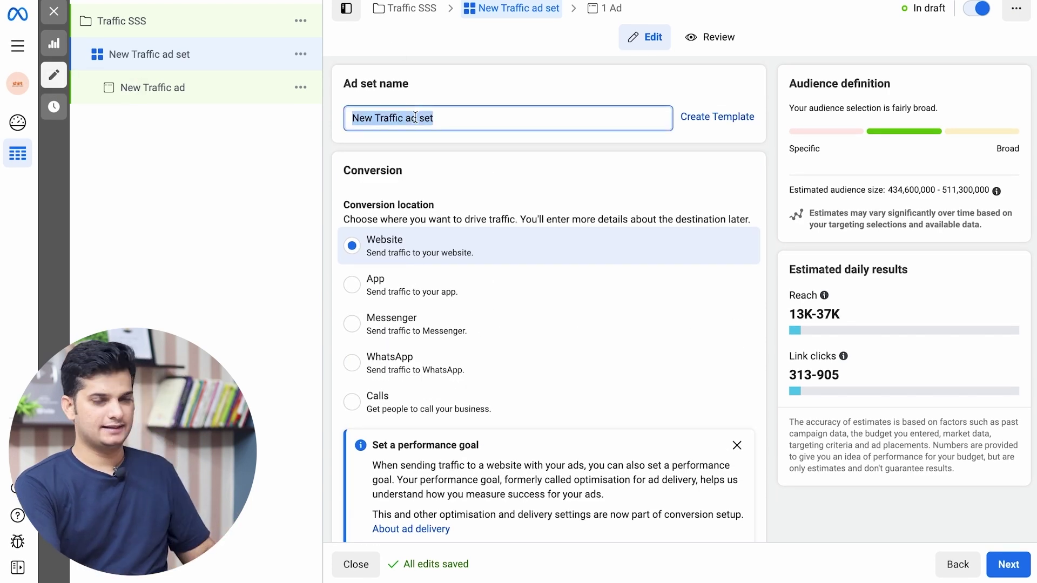
text(Mens Shirt)
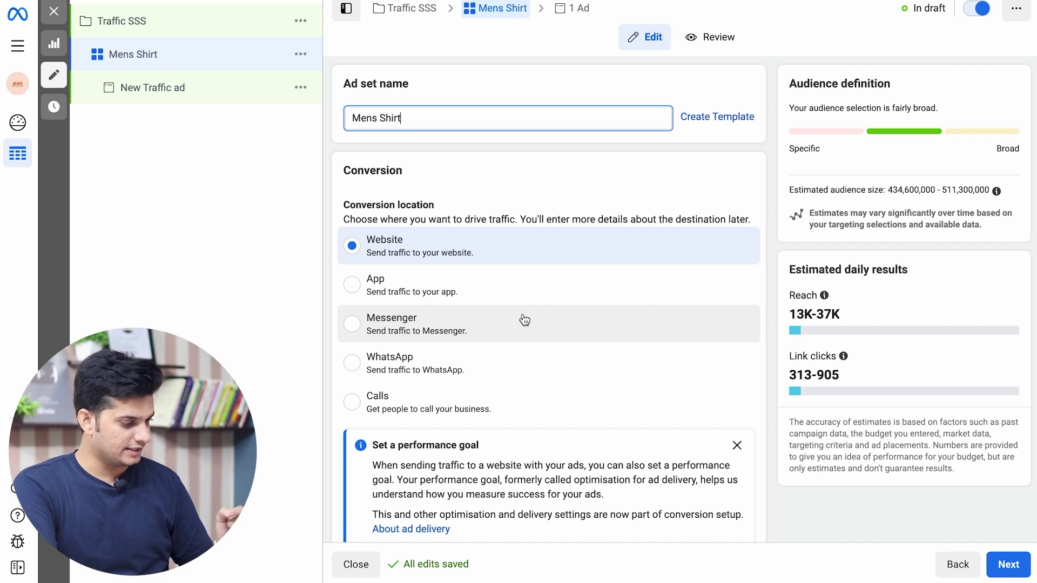
click(514, 87)
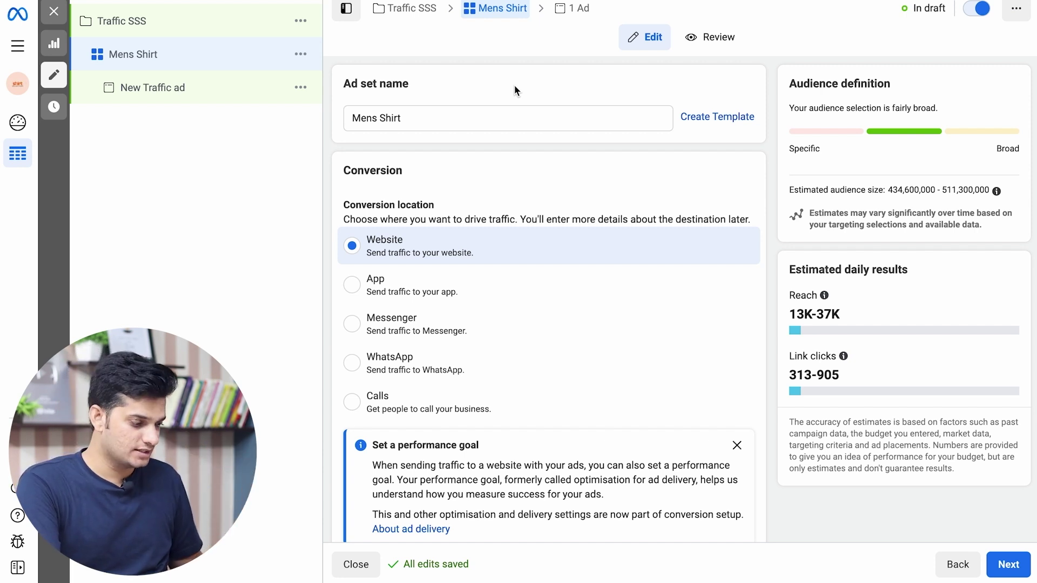
Examine the conversion location options for the ad set, keeping Website as the traffic destination.
scroll(514, 86, down, 1)
scroll(440, 206, down, 1)
drag(343, 128, 425, 132)
click(425, 132)
scroll(424, 135, up, 1)
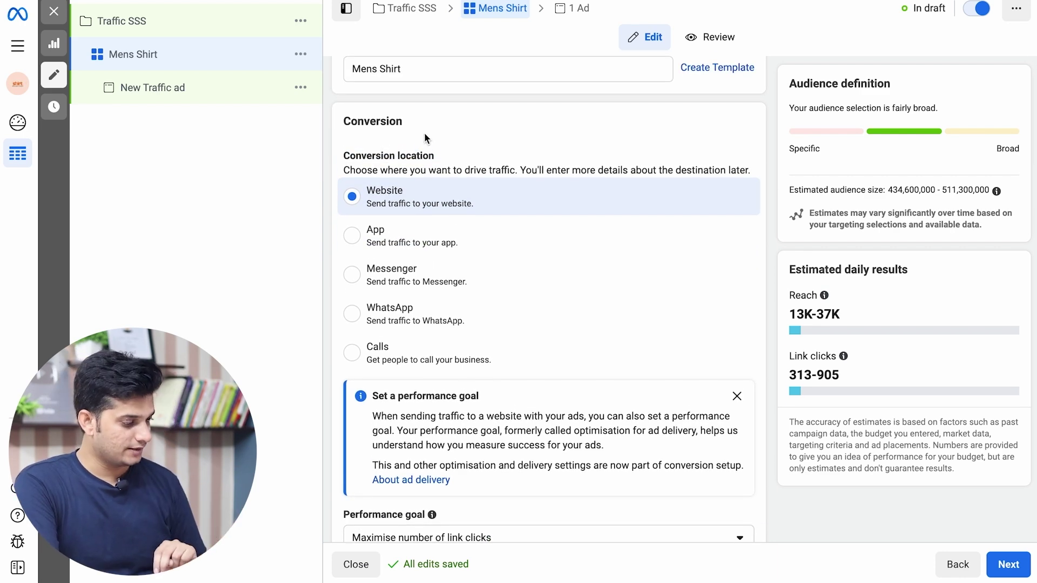
scroll(424, 135, down, 1)
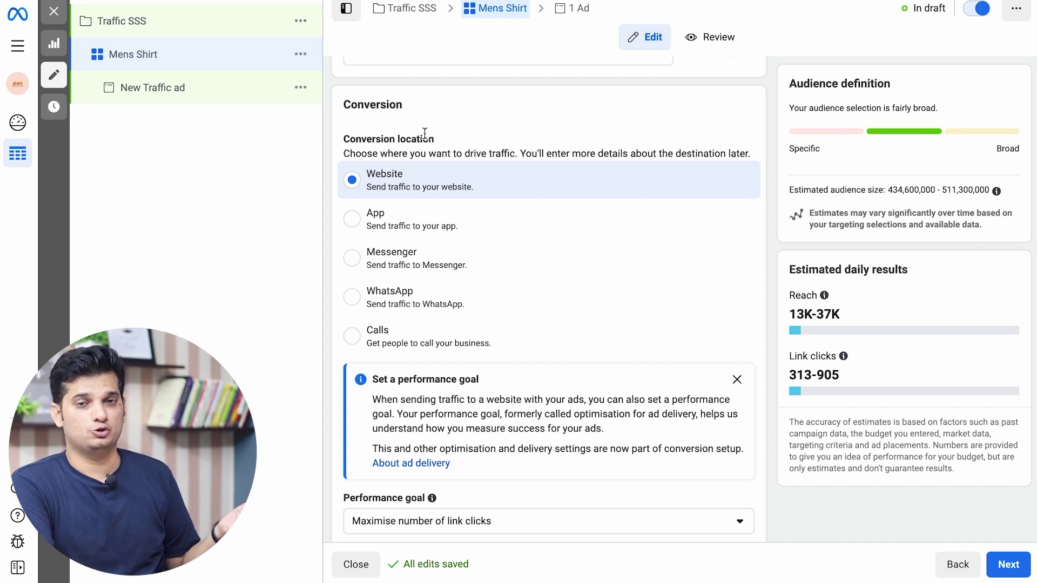
scroll(425, 133, down, 1)
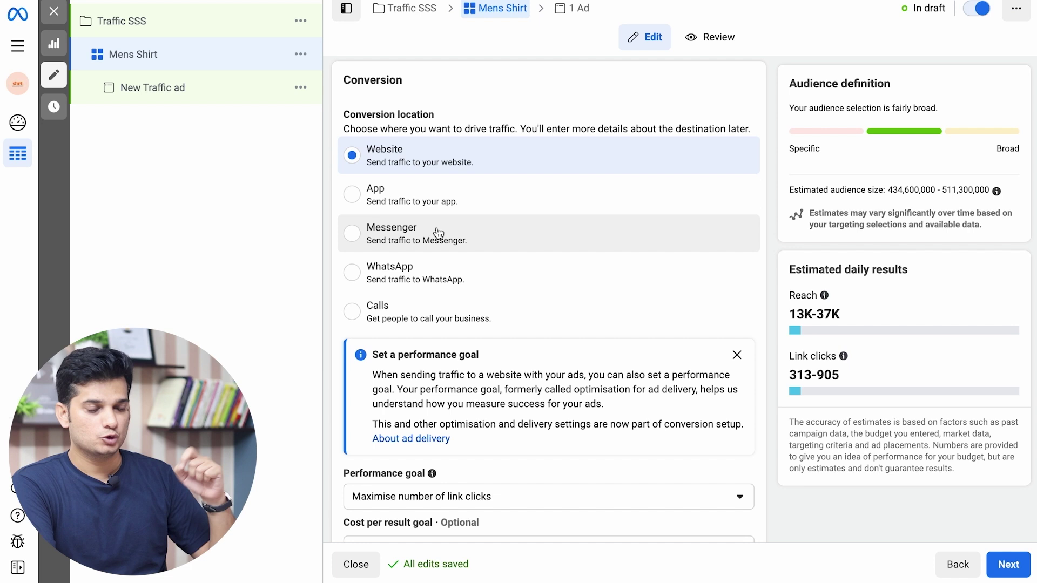
scroll(439, 232, down, 1)
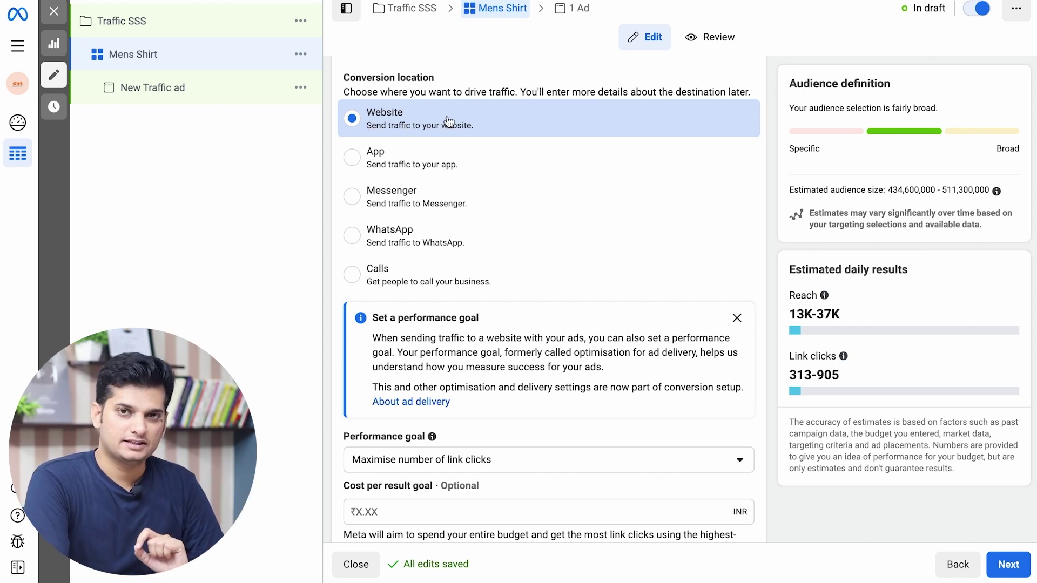
scroll(447, 121, down, 2)
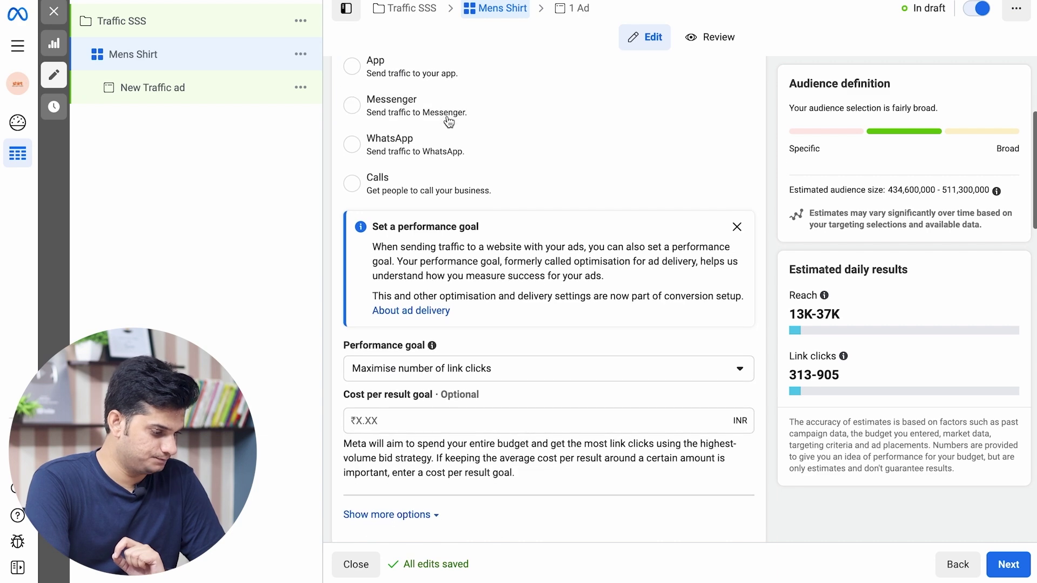
Read the notice about setting a performance goal in the Conversion section and dismiss it.
drag(372, 226, 541, 274)
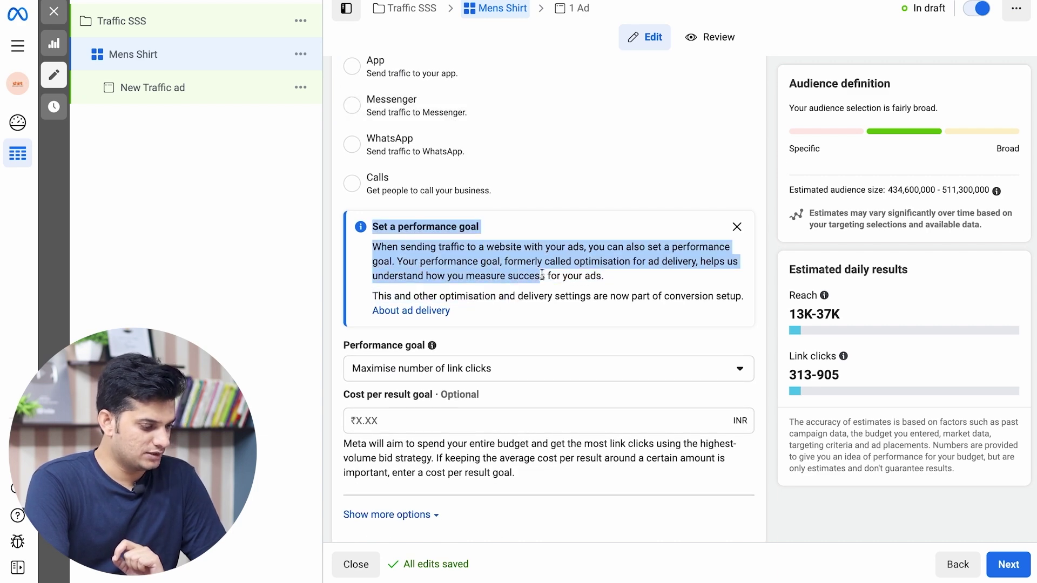
scroll(613, 228, down, 1)
triple_click(613, 228)
click(650, 214)
click(737, 175)
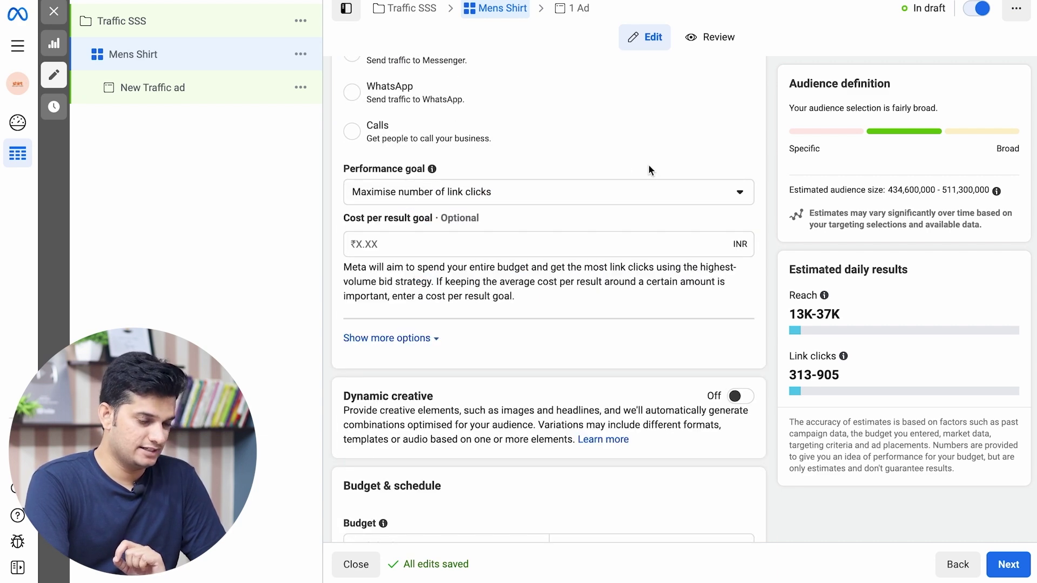
Review the traffic and other performance goals available, keeping Maximise number of link clicks.
scroll(621, 162, down, 1)
click(591, 157)
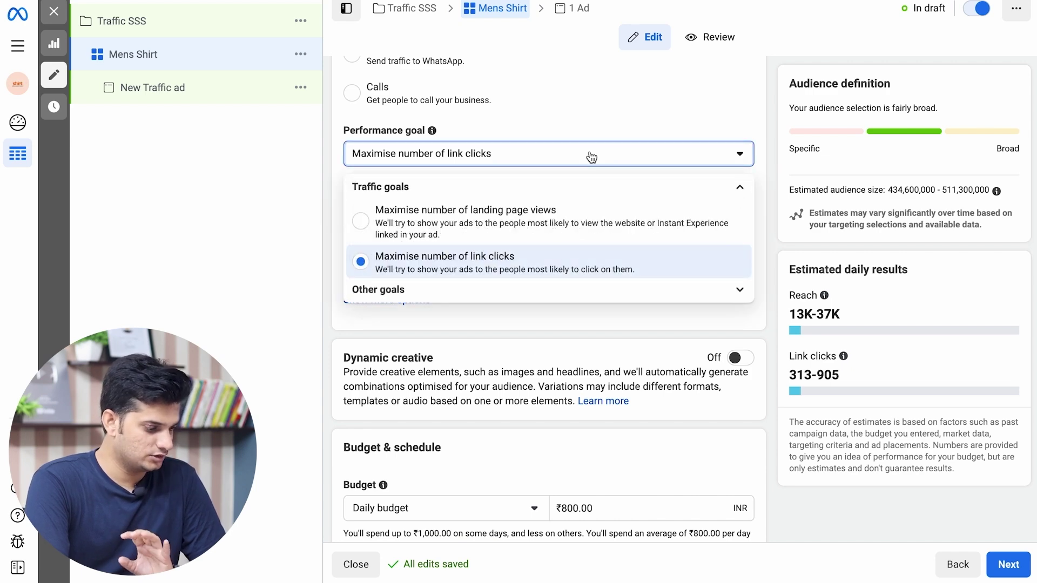
click(423, 295)
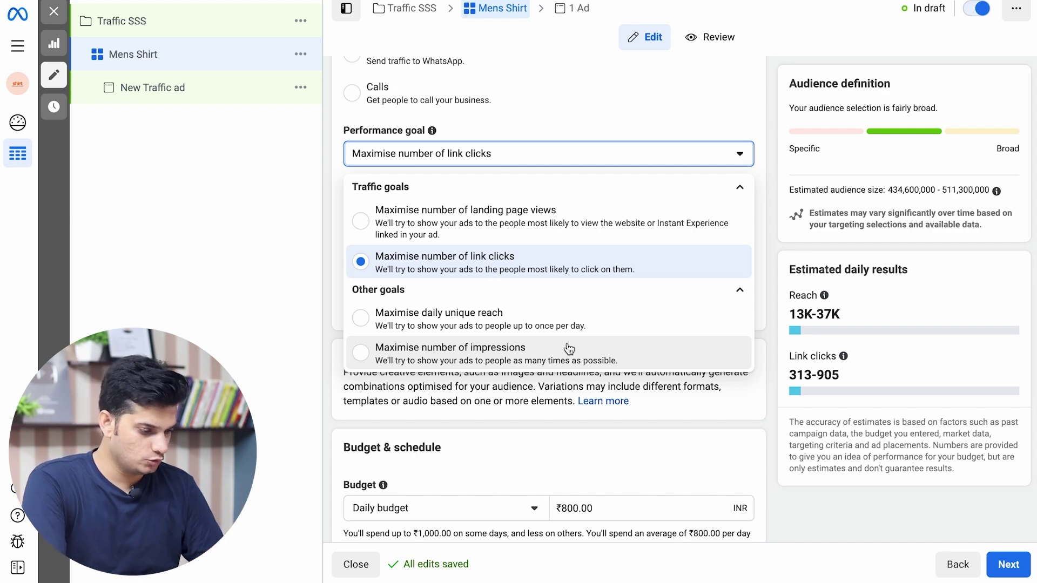
click(768, 199)
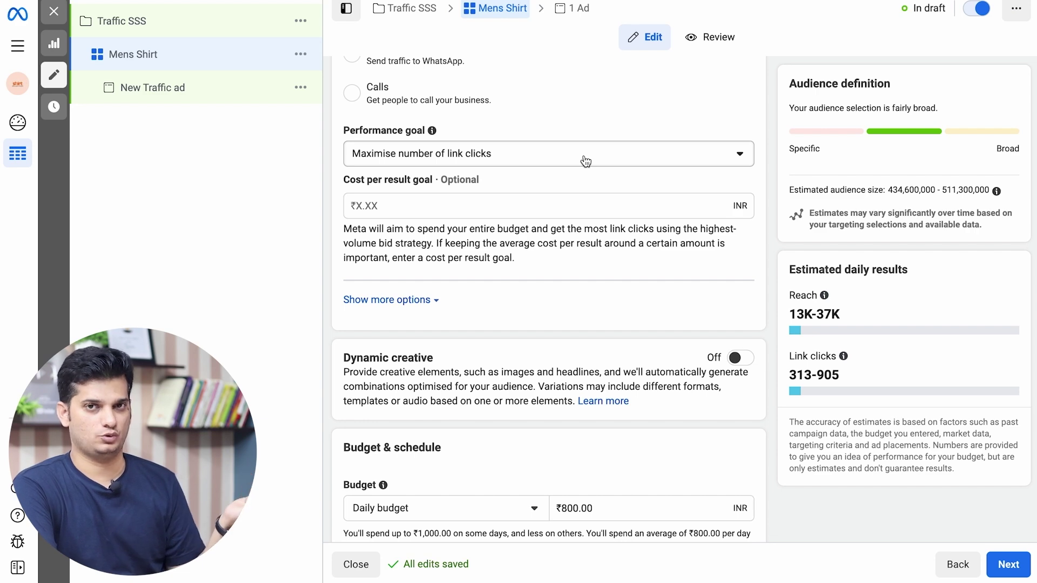
Examine the optional cost per result goal and its explanation, leaving the amount empty.
scroll(562, 173, down, 1)
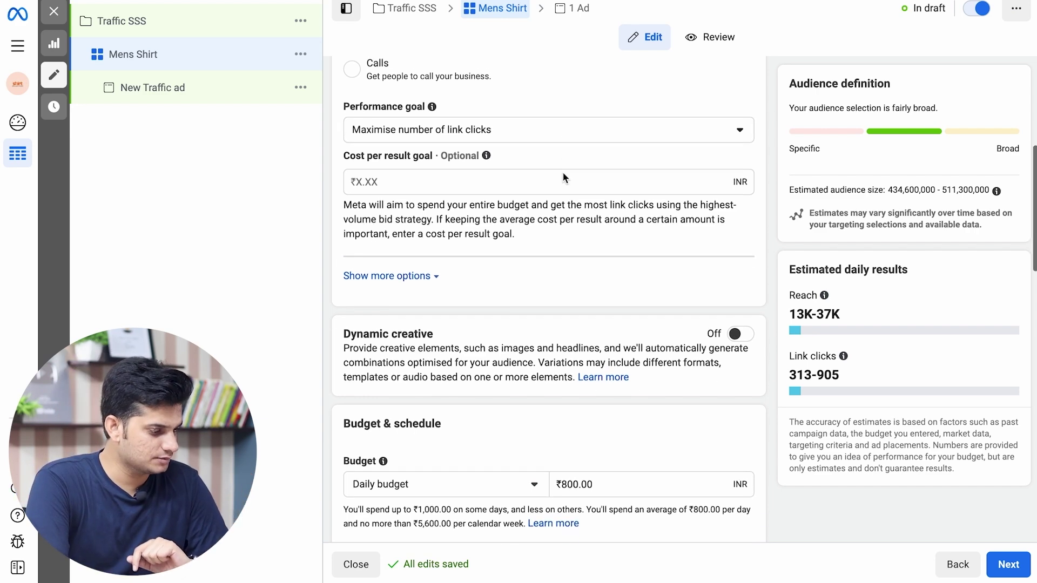
scroll(562, 171, down, 1)
click(518, 156)
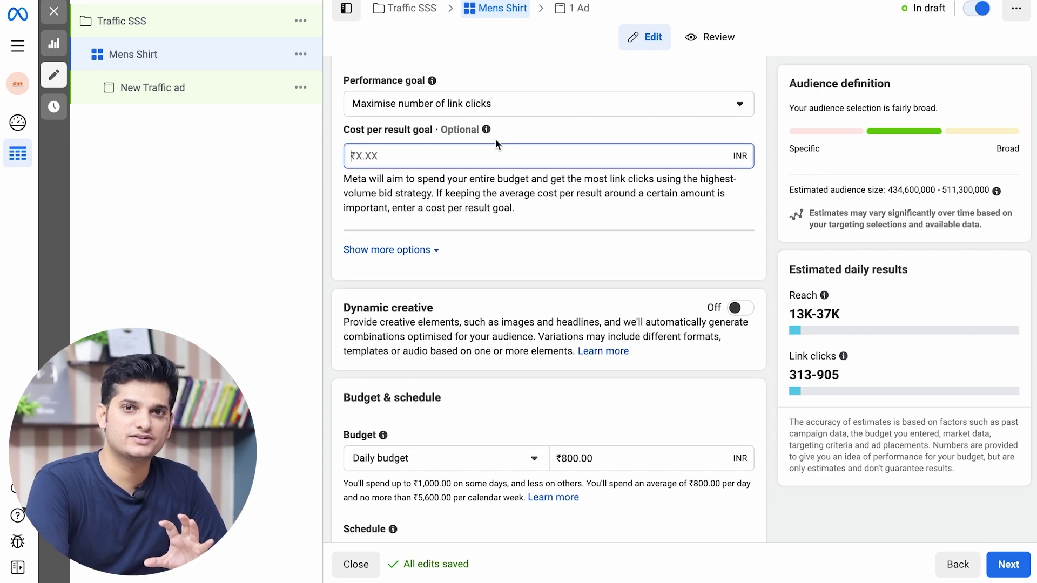
scroll(504, 121, up, 1)
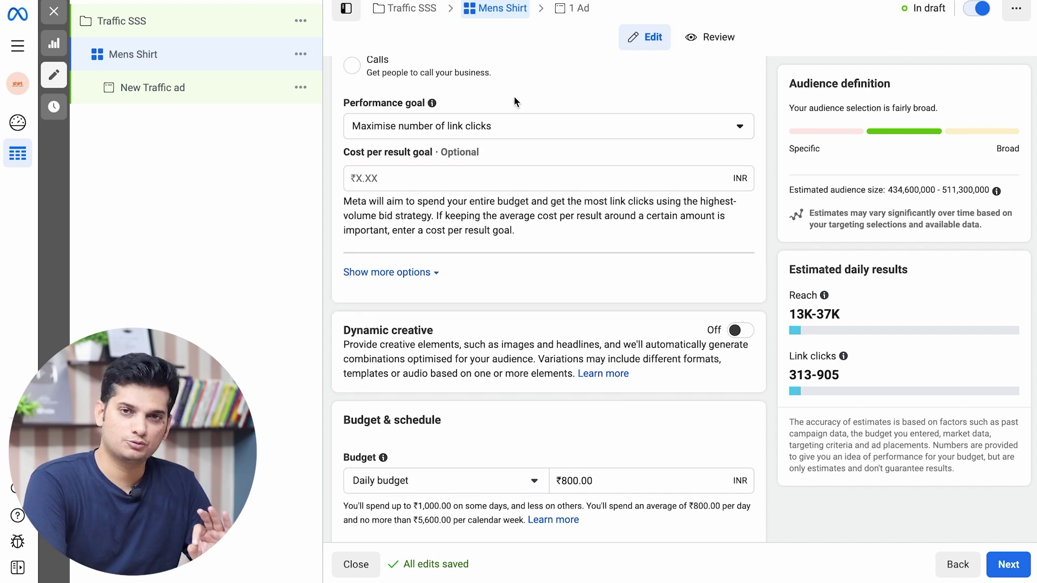
click(437, 178)
scroll(438, 178, down, 2)
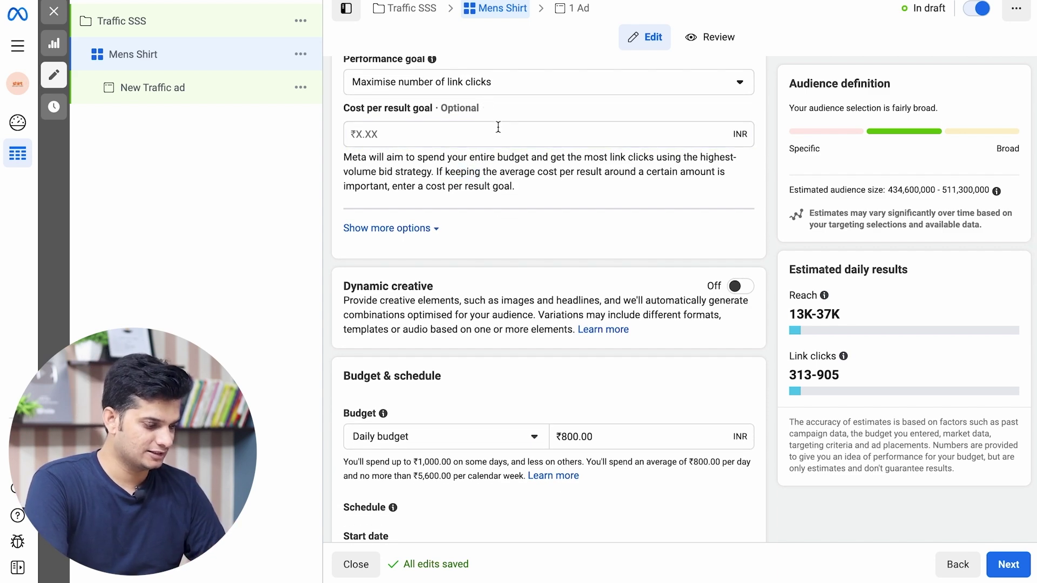
mouse_move(485, 110)
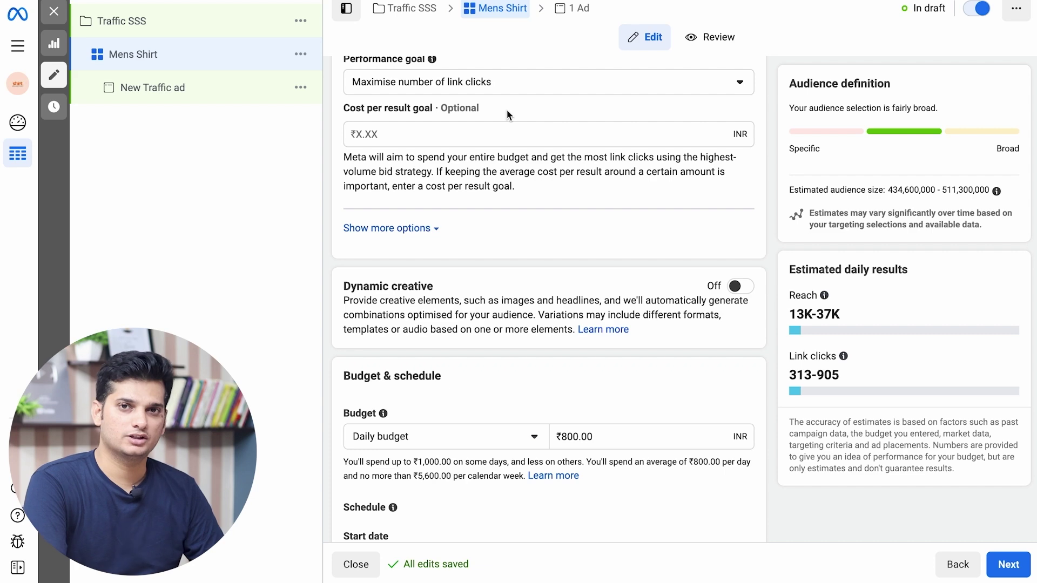
Show the additional conversion options and review the charging choices, including the locked Link Click (CPC) option, keeping Impression.
scroll(507, 109, down, 2)
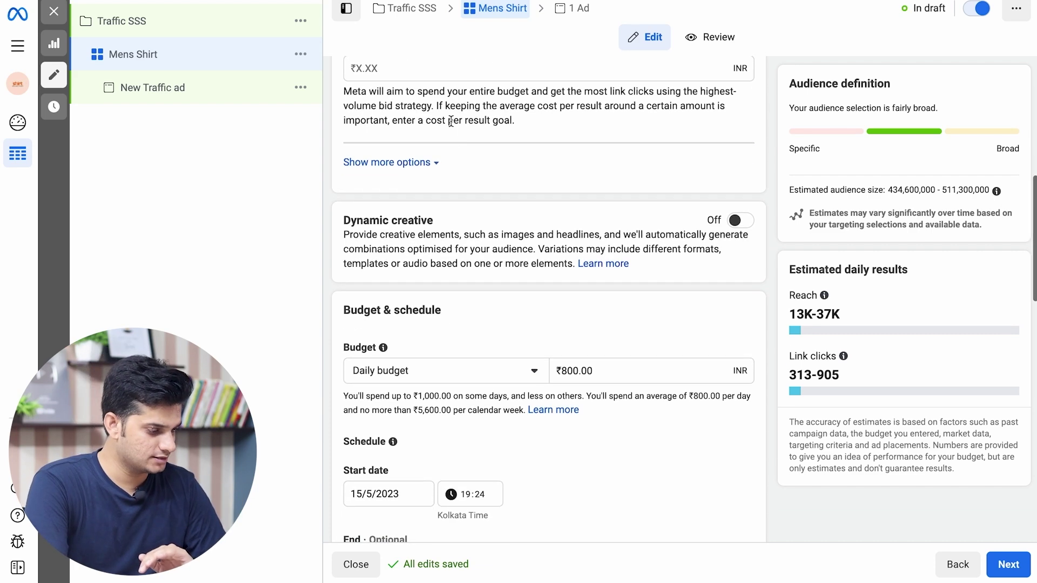
click(387, 162)
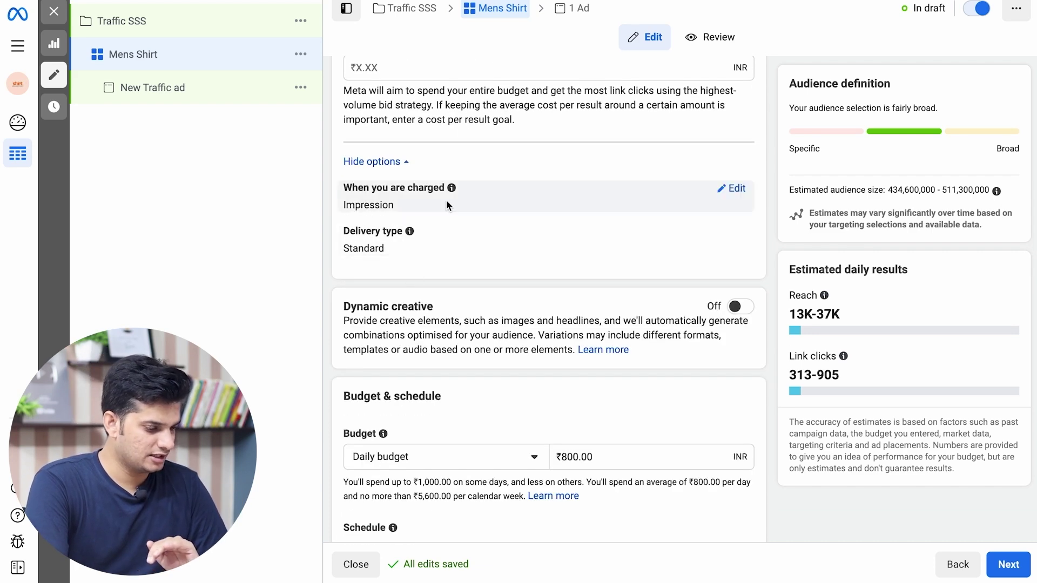
click(730, 189)
click(467, 212)
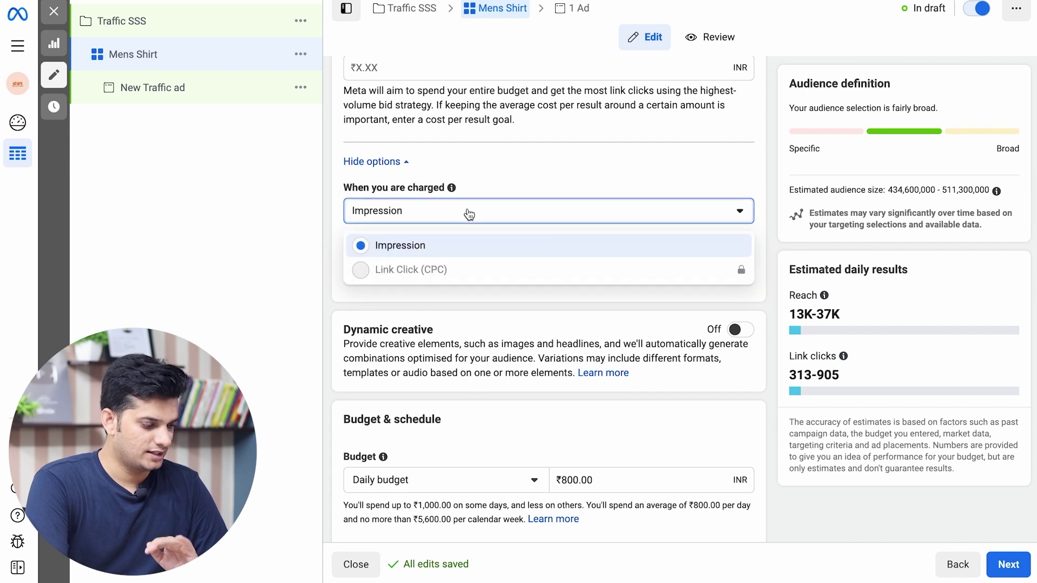
mouse_move(460, 274)
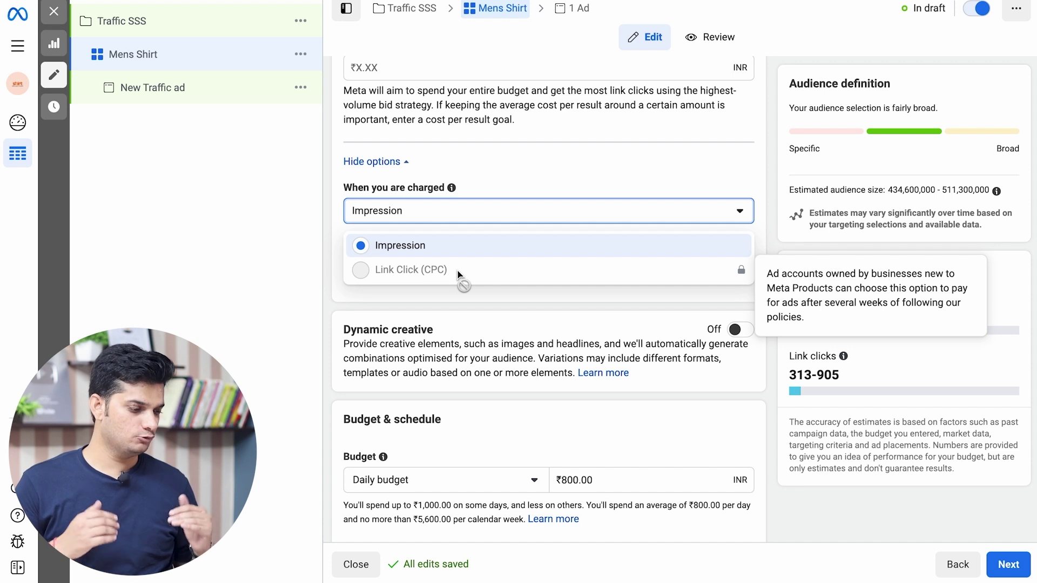
click(510, 170)
scroll(510, 169, down, 1)
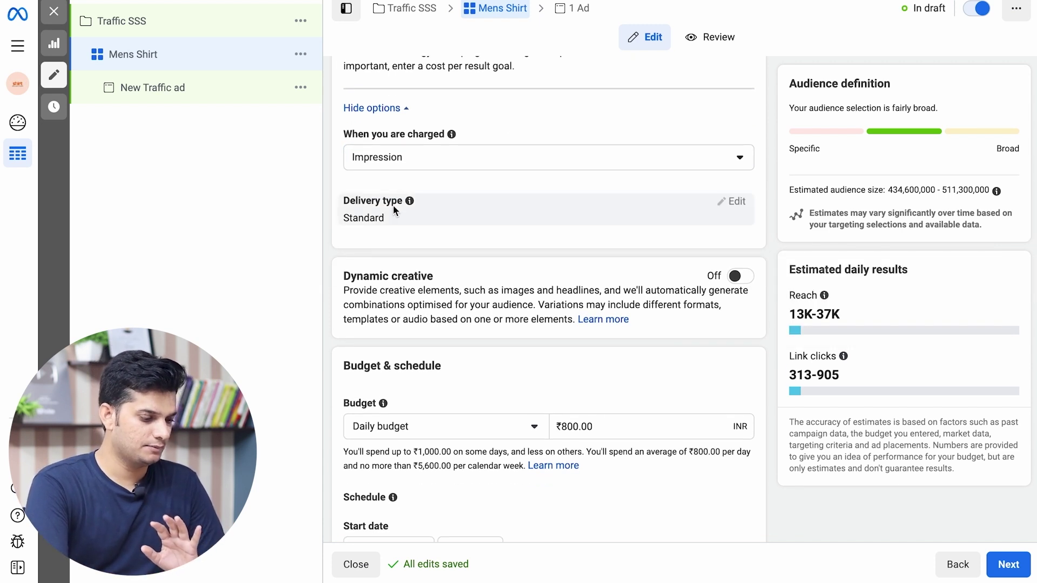
Read the Dynamic creative description in the ad set settings.
scroll(546, 221, down, 3)
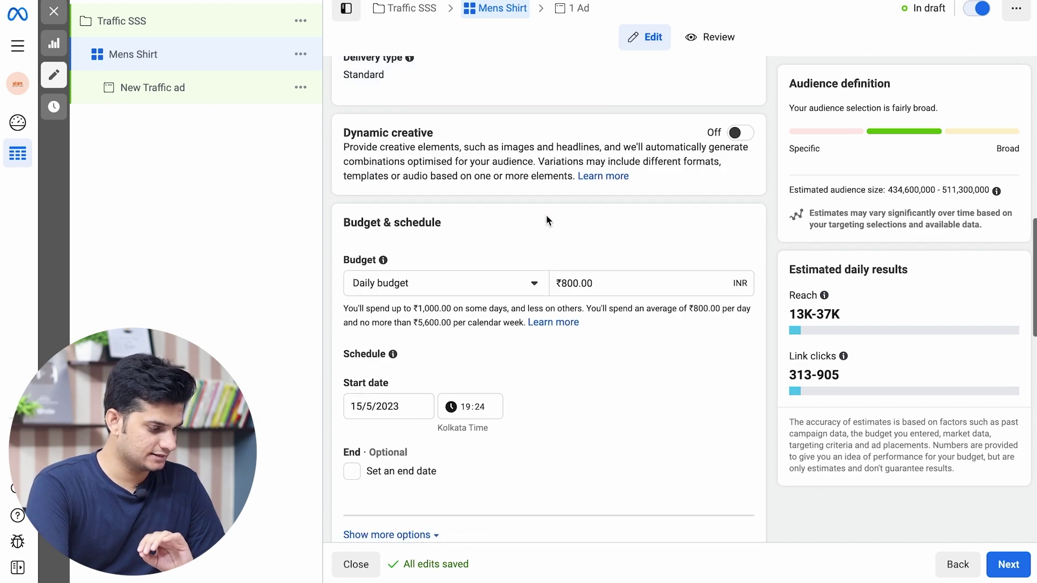
triple_click(398, 159)
click(398, 159)
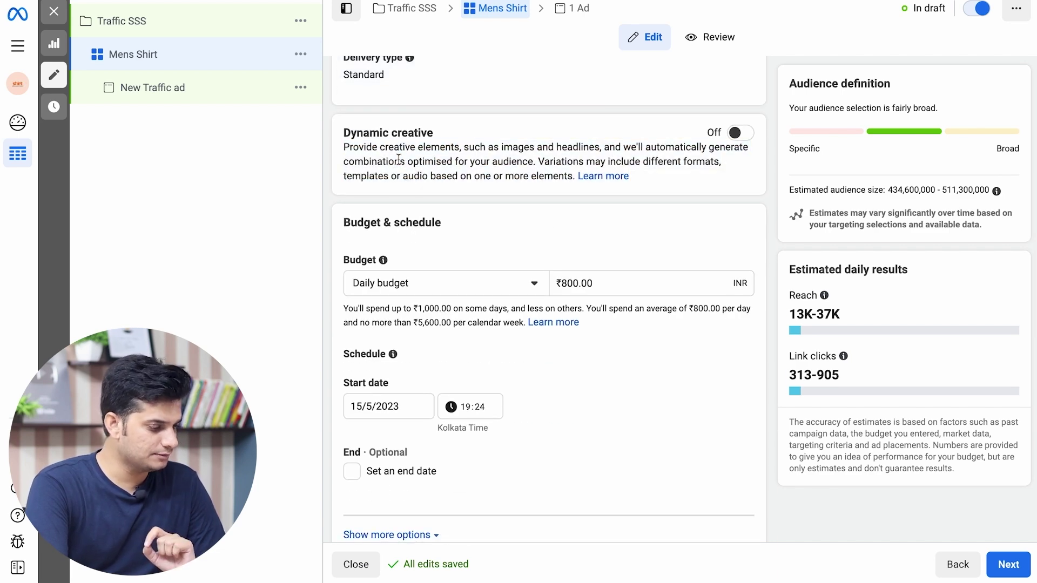
triple_click(361, 146)
click(459, 150)
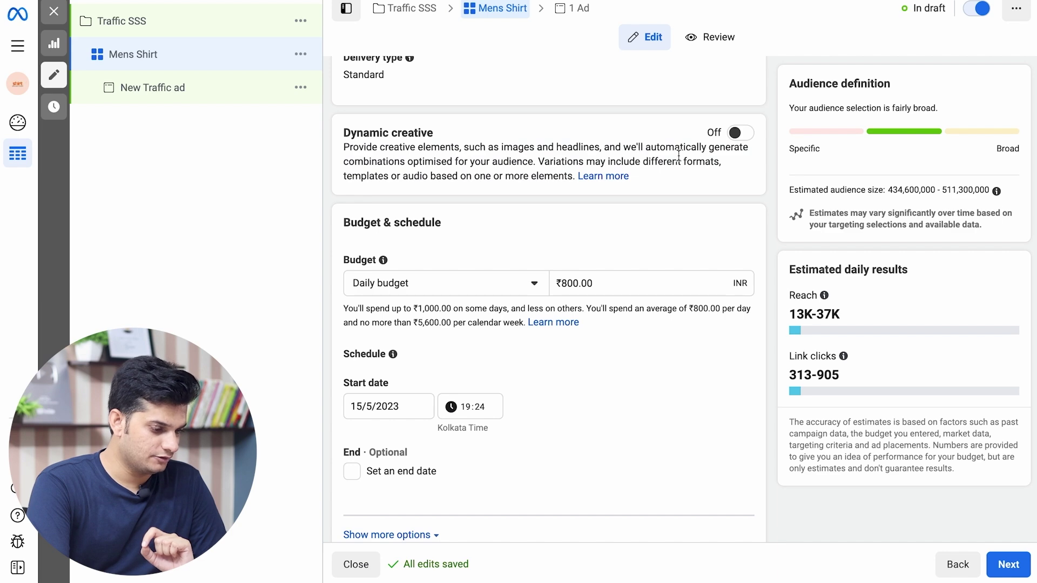
Turn on dynamic creative for the ad set, accepting its explanation, and switch it off again.
click(739, 133)
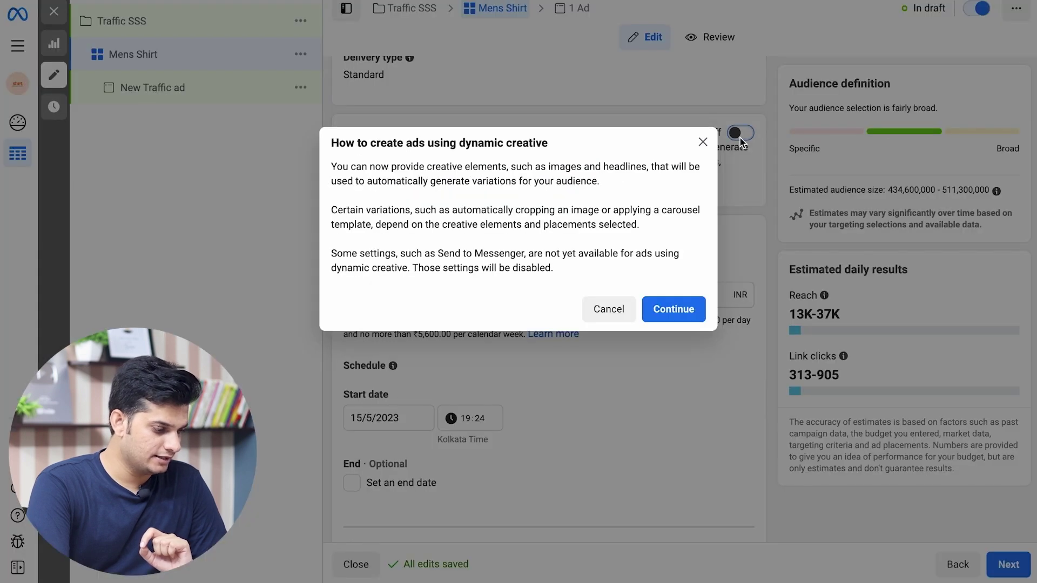
click(650, 314)
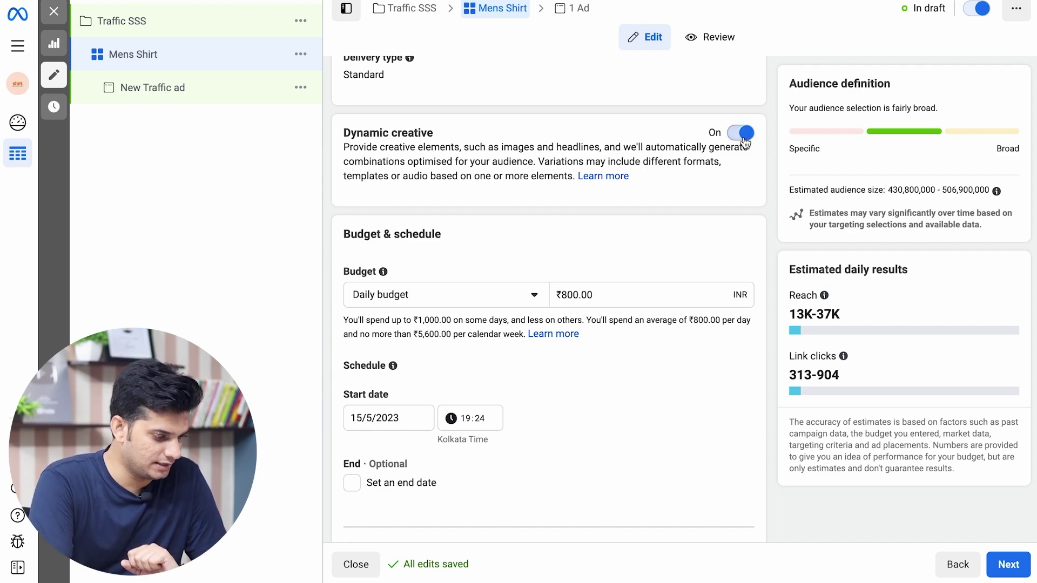
click(745, 139)
click(674, 273)
Review the ad set's budget types and the daily amount, keeping Daily budget and leaving the amount as it is.
scroll(639, 239, down, 3)
click(448, 162)
click(448, 162)
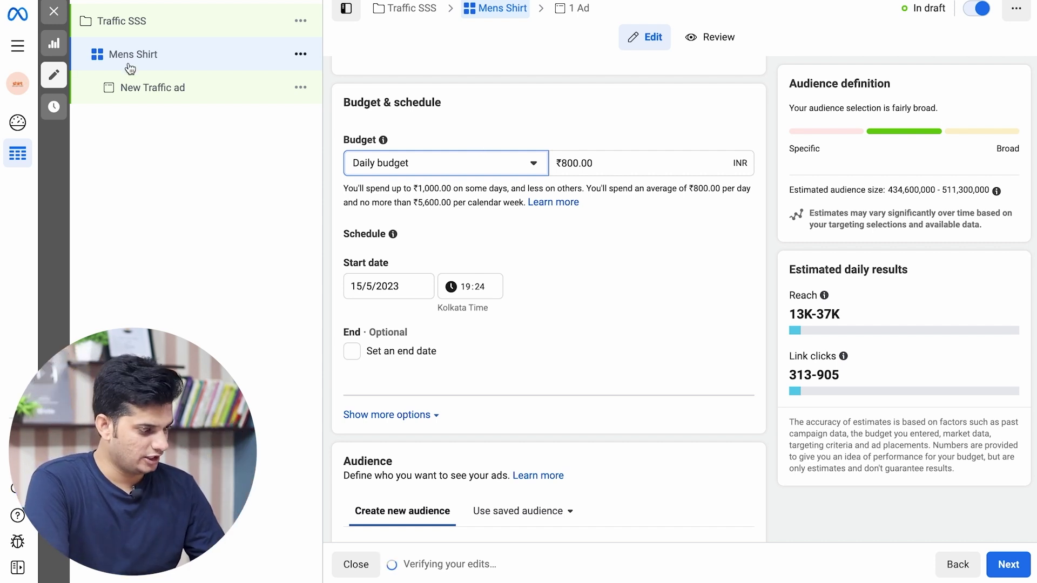
click(416, 165)
click(439, 136)
click(426, 163)
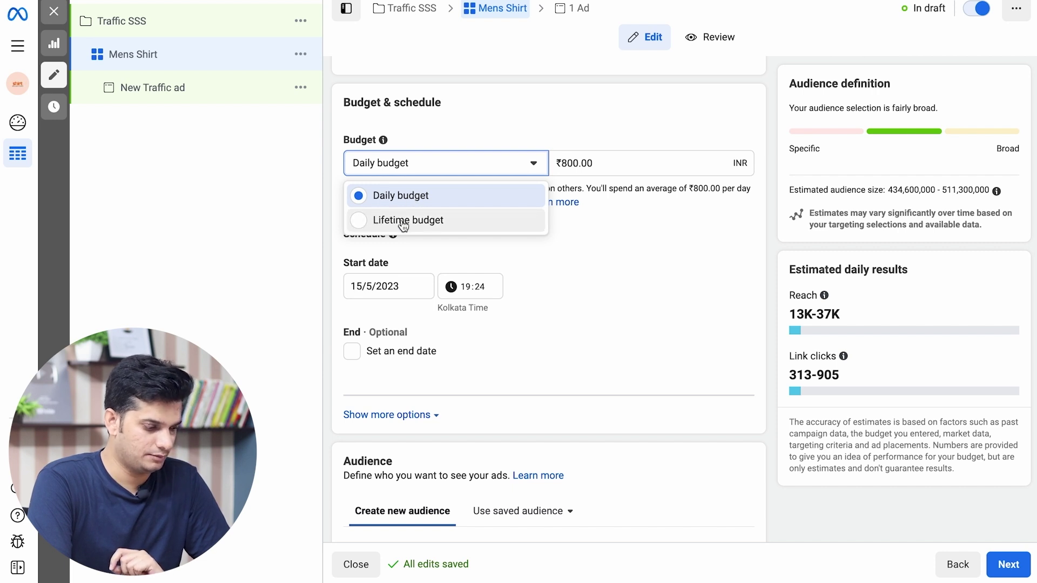
click(513, 157)
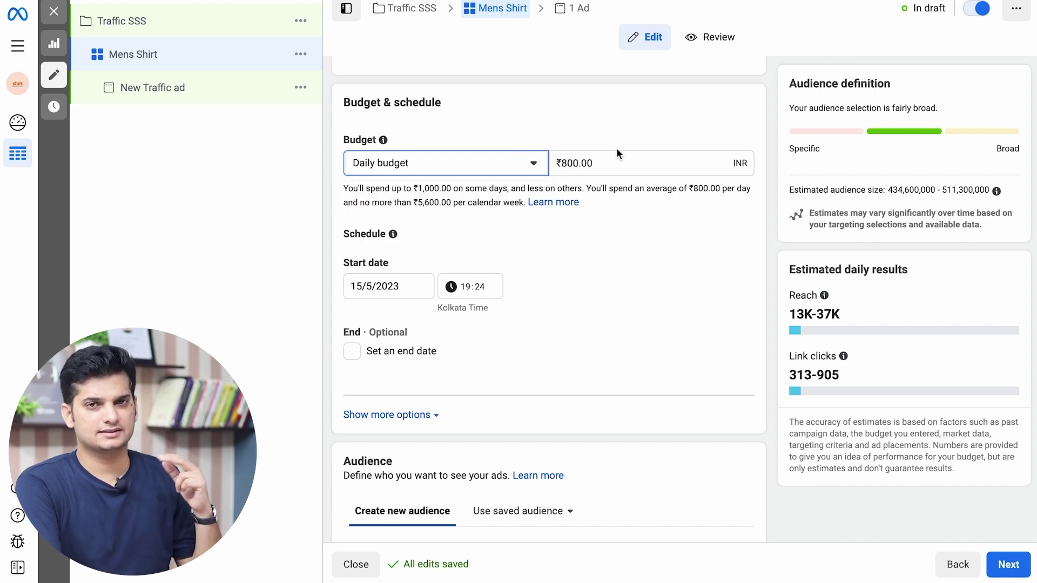
double_click(615, 162)
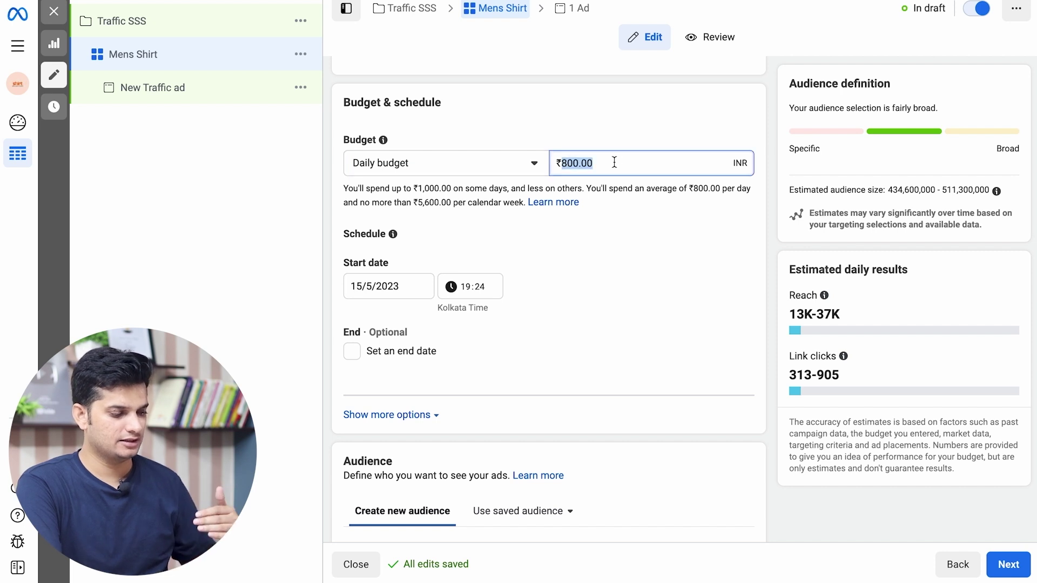
click(619, 122)
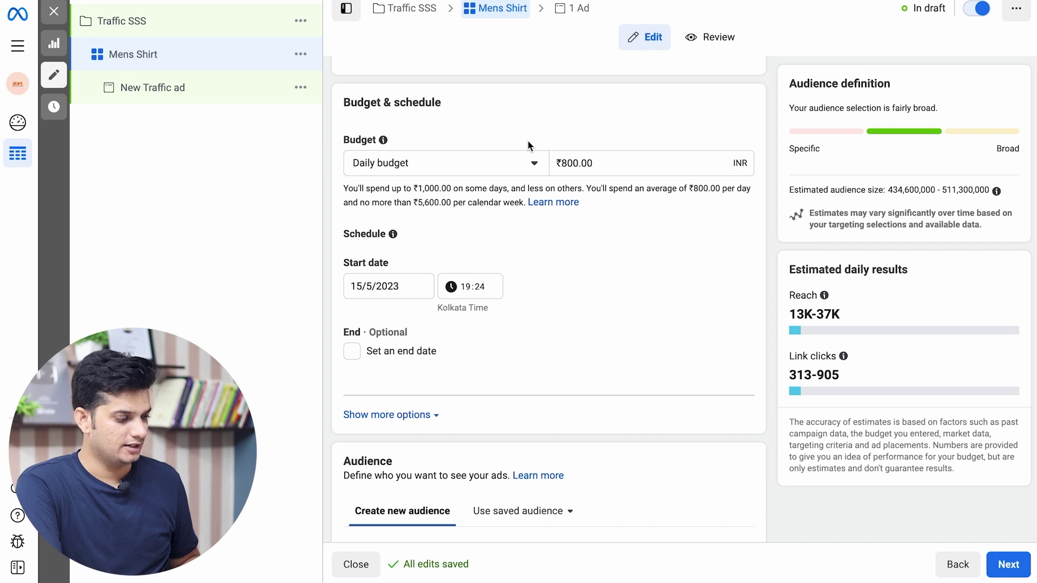
Try the Lifetime budget type for the ad set, inspect its amount, and return to Daily budget.
click(509, 165)
click(451, 222)
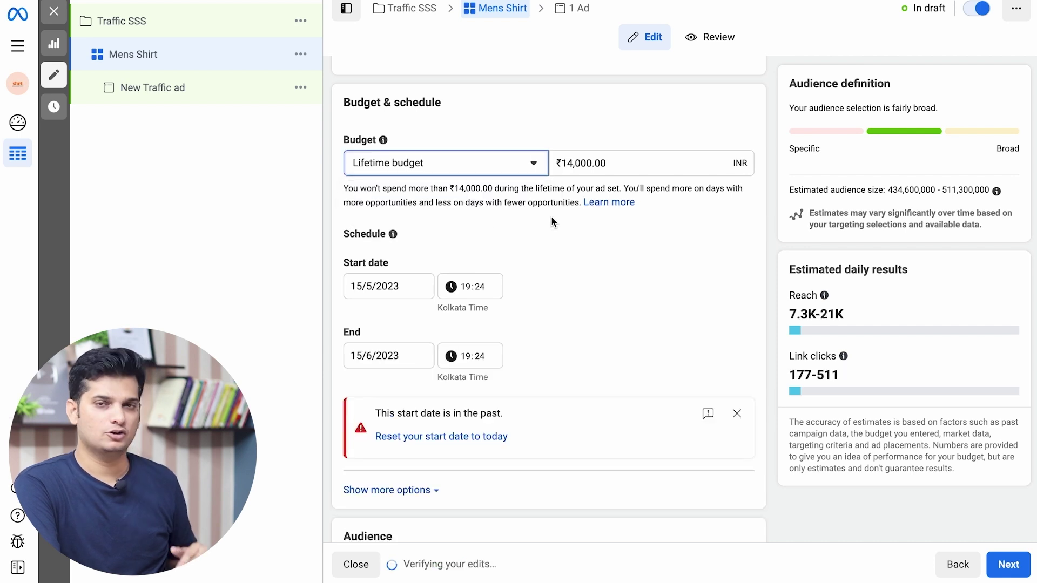
click(614, 164)
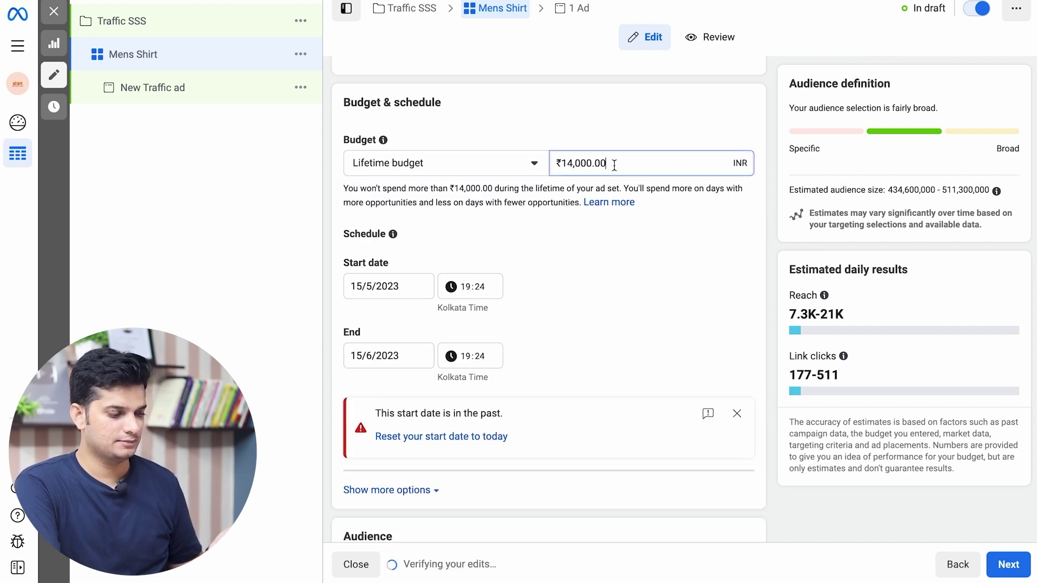
double_click(614, 165)
click(615, 136)
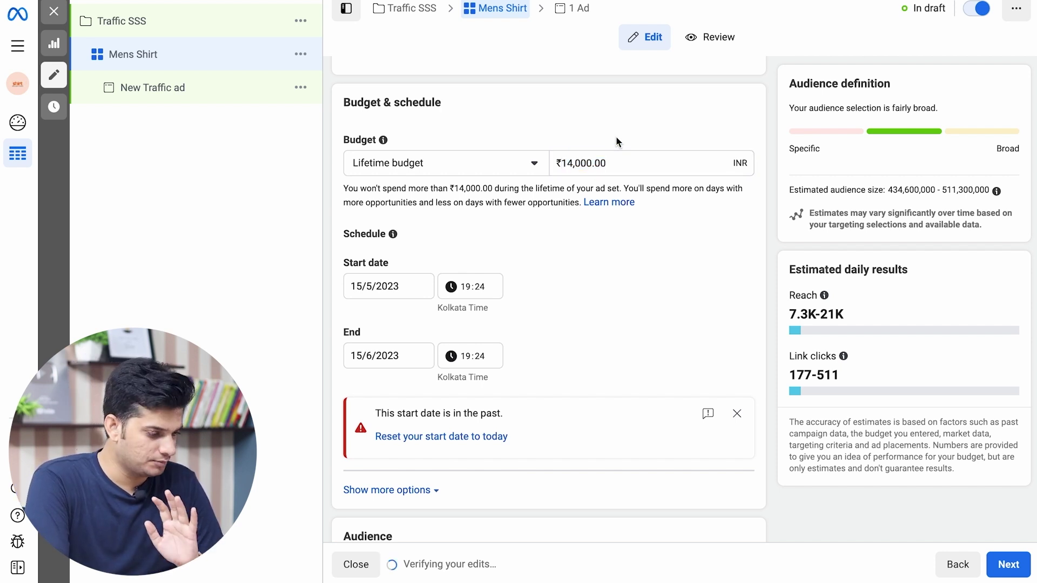
double_click(597, 162)
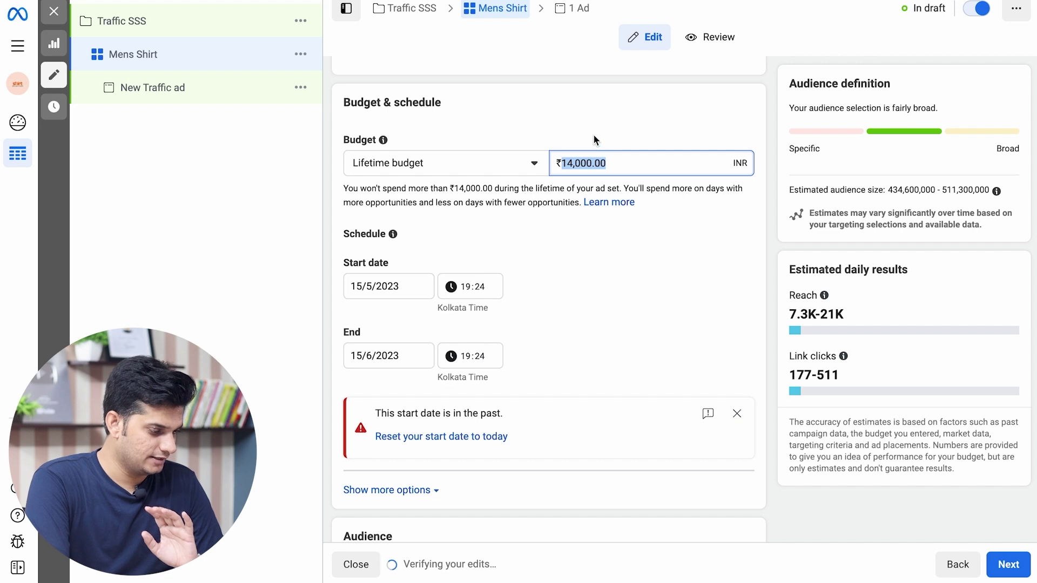
click(486, 165)
click(398, 194)
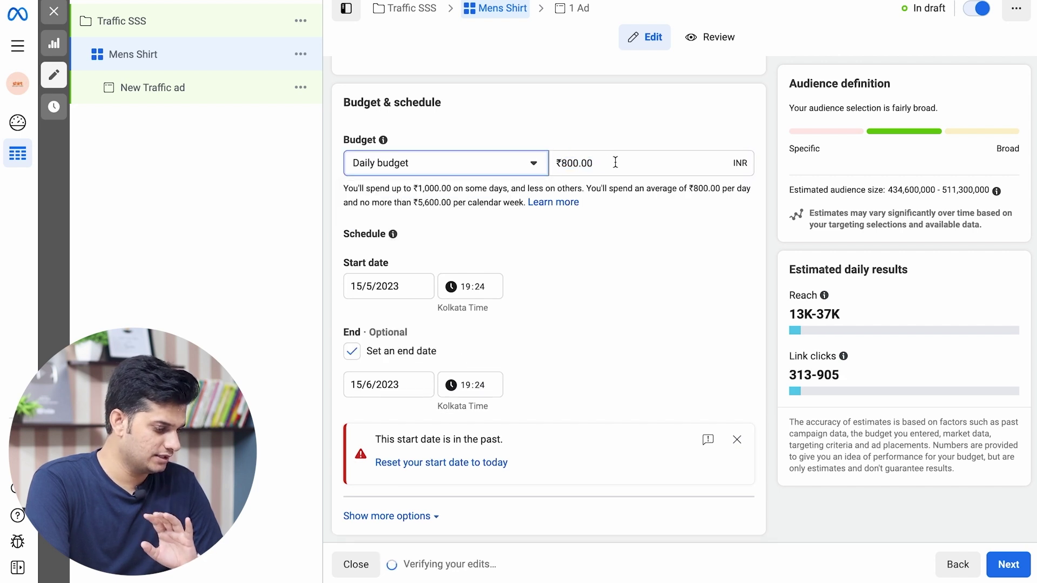
Look at the calendar for the ad set's start date without picking another day.
scroll(601, 232, down, 2)
click(388, 197)
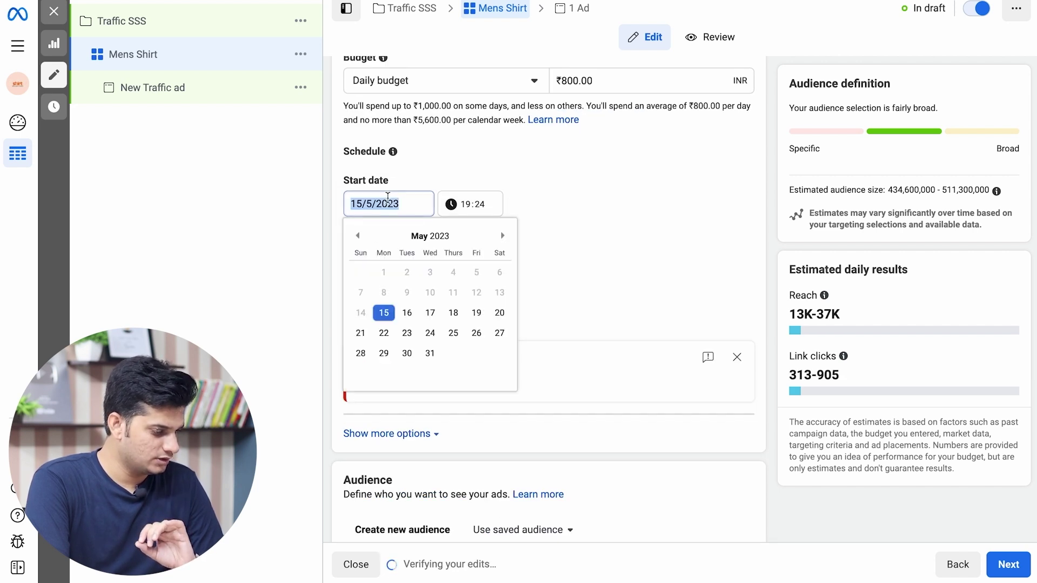
click(419, 178)
scroll(396, 146, up, 1)
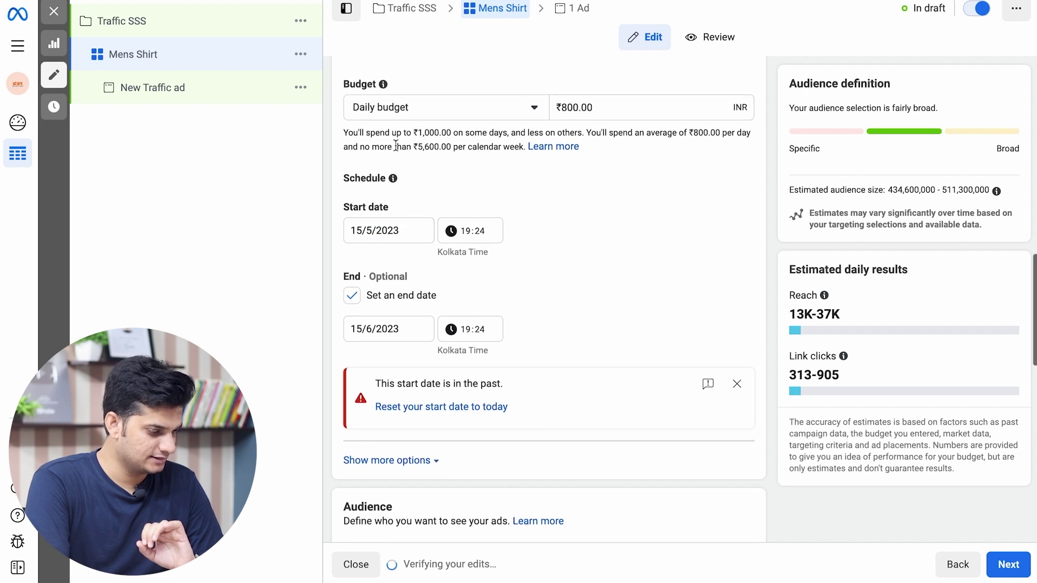
Examine the Audience section, including custom audiences, locations, age, gender and detailed targeting.
scroll(486, 172, down, 8)
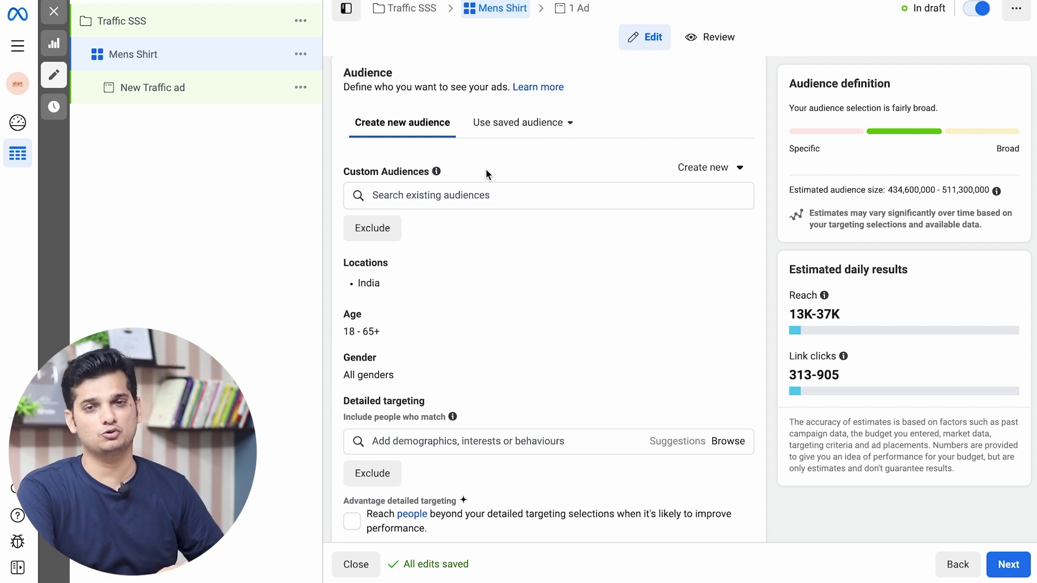
scroll(485, 169, down, 1)
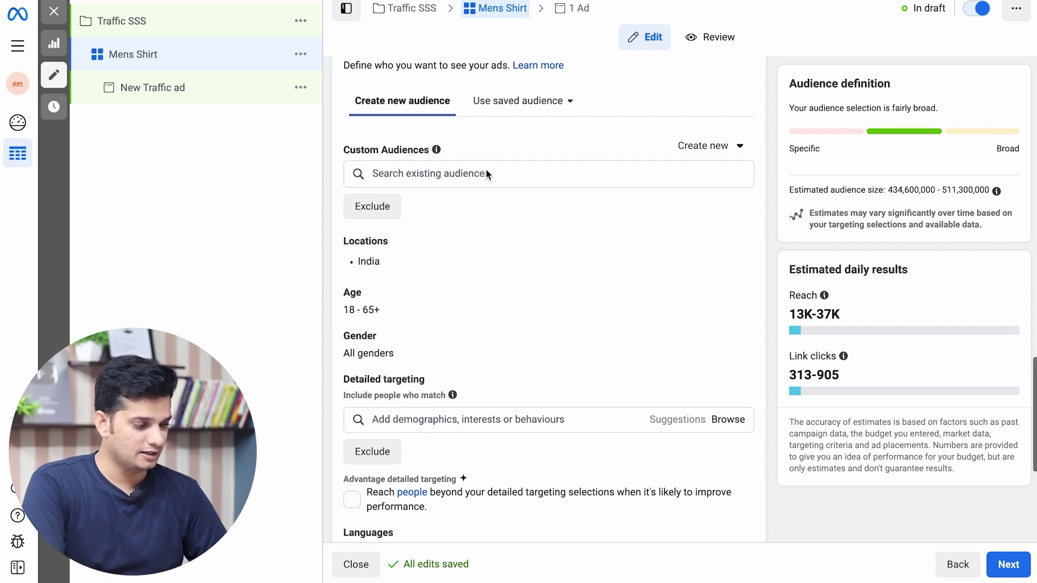
scroll(485, 169, up, 1)
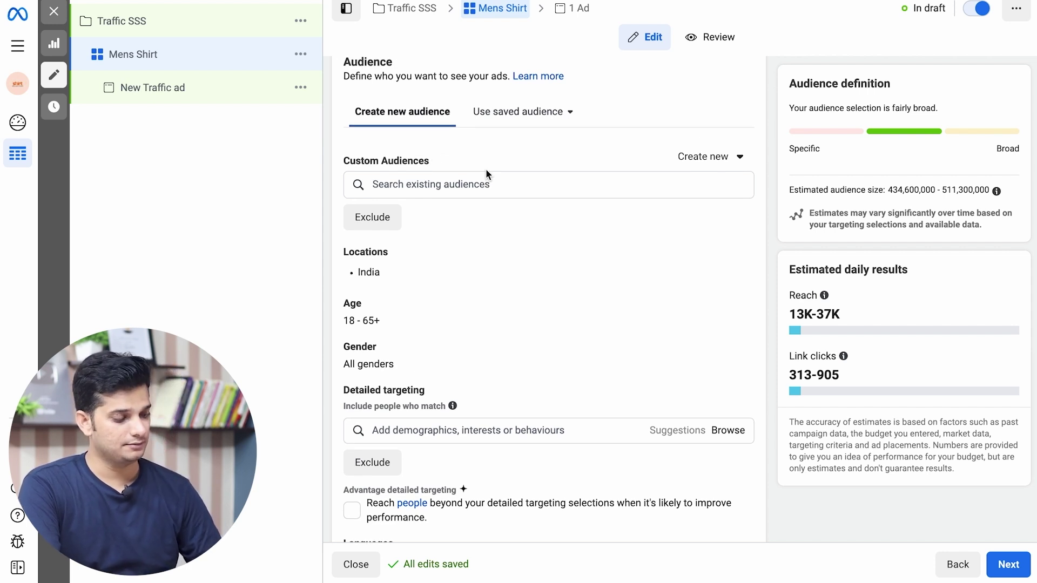
click(456, 177)
click(433, 164)
scroll(423, 159, down, 1)
scroll(452, 156, down, 1)
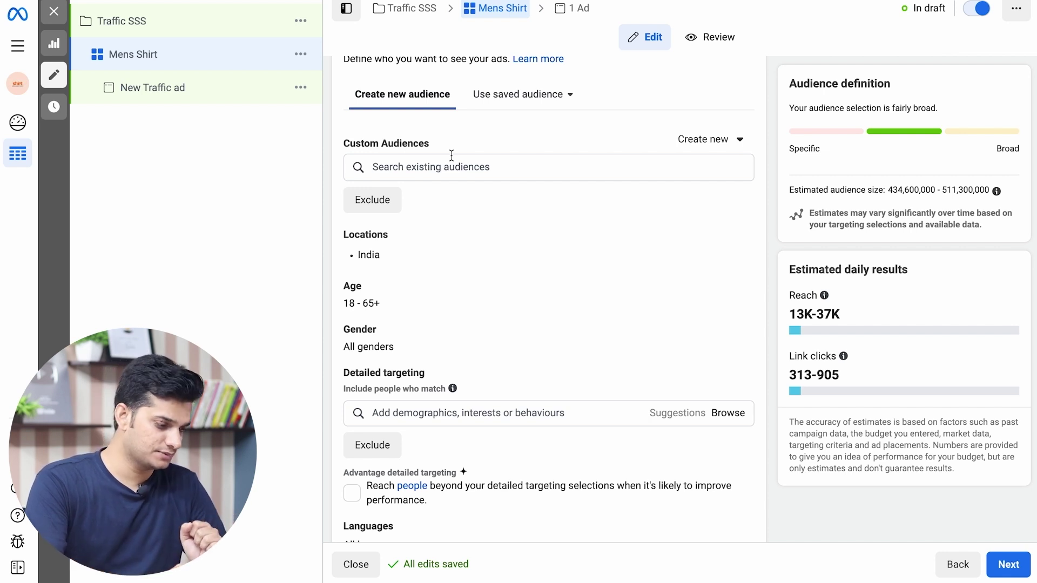
scroll(360, 233, down, 1)
scroll(476, 229, down, 1)
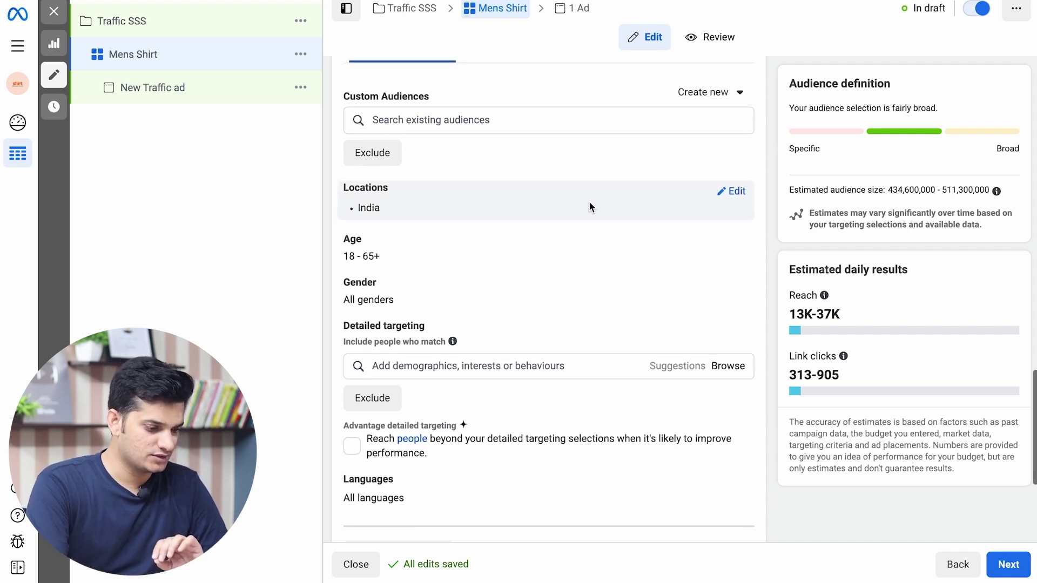
Open the audience locations for editing, keeping People living in or recently in this location.
click(732, 191)
scroll(534, 212, down, 2)
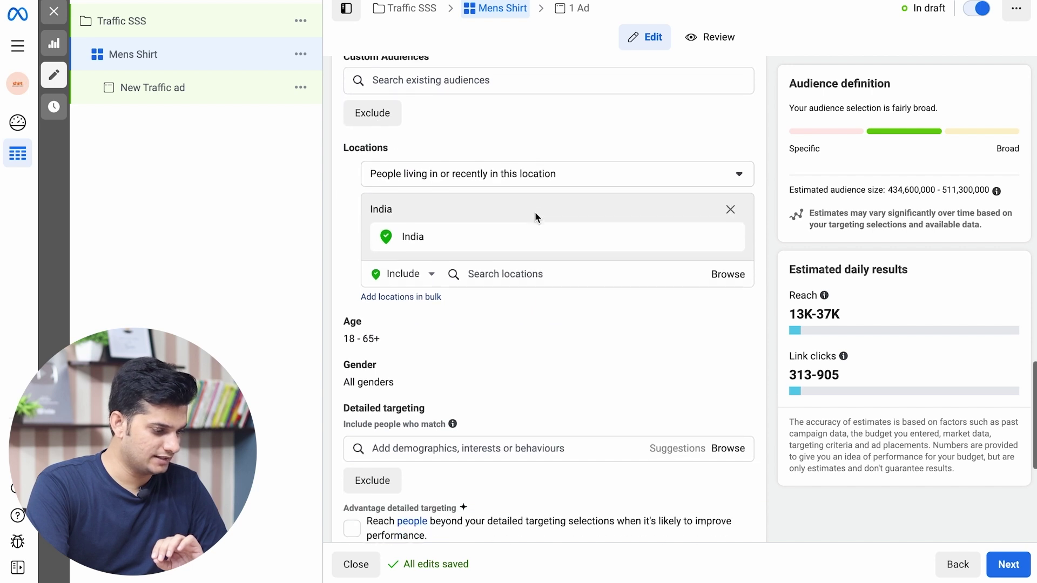
scroll(514, 157, down, 1)
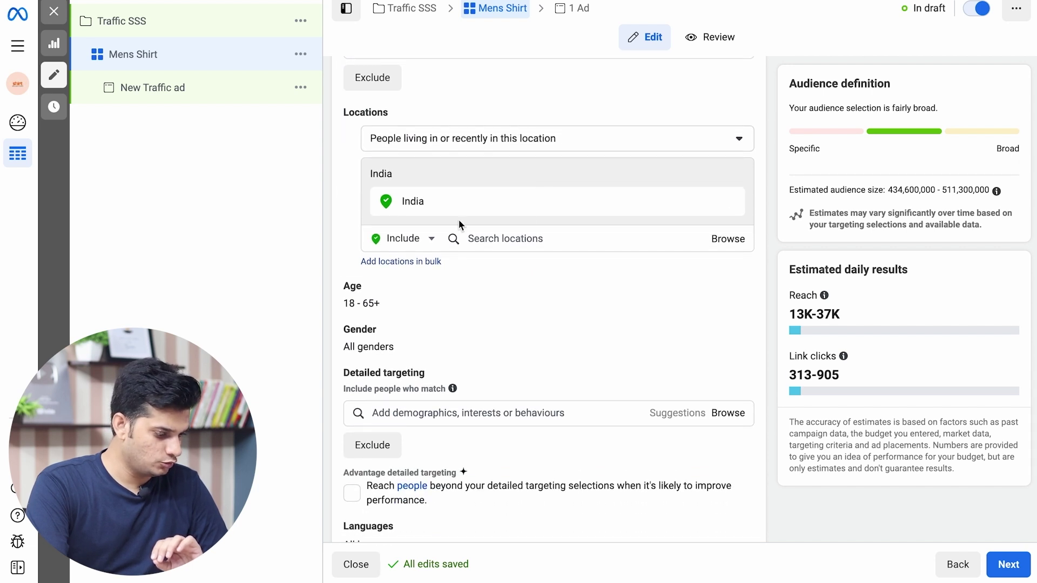
click(510, 142)
click(463, 186)
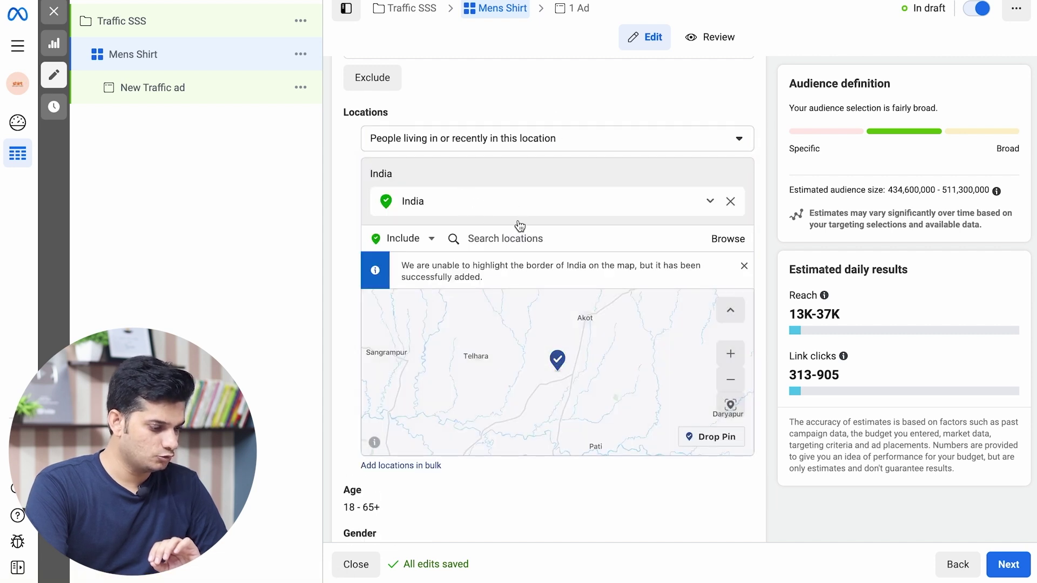
Include Delhi, India as the audience location in place of the whole country and dismiss the location change notice.
click(515, 239)
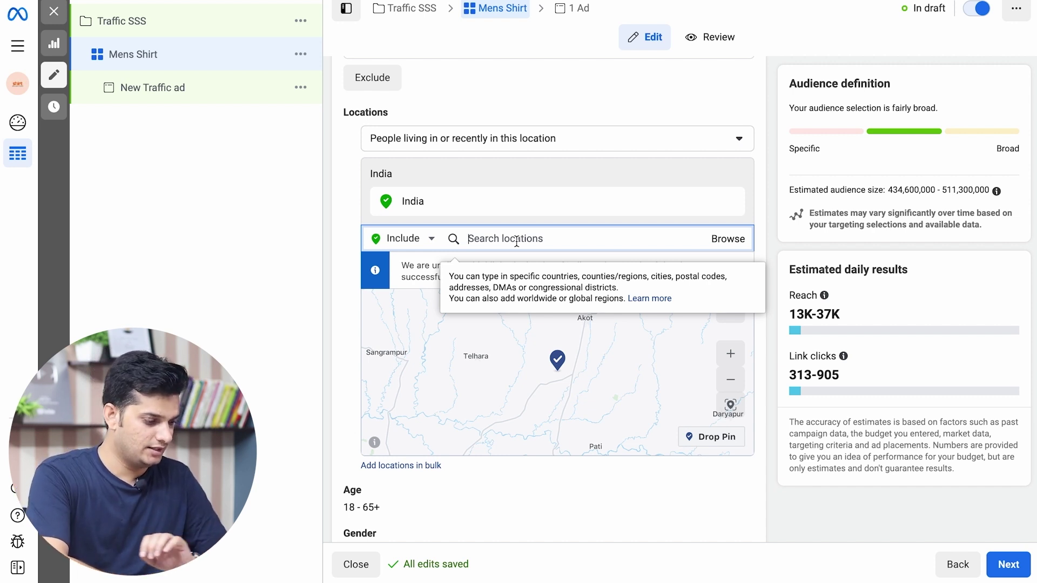
text(delhi)
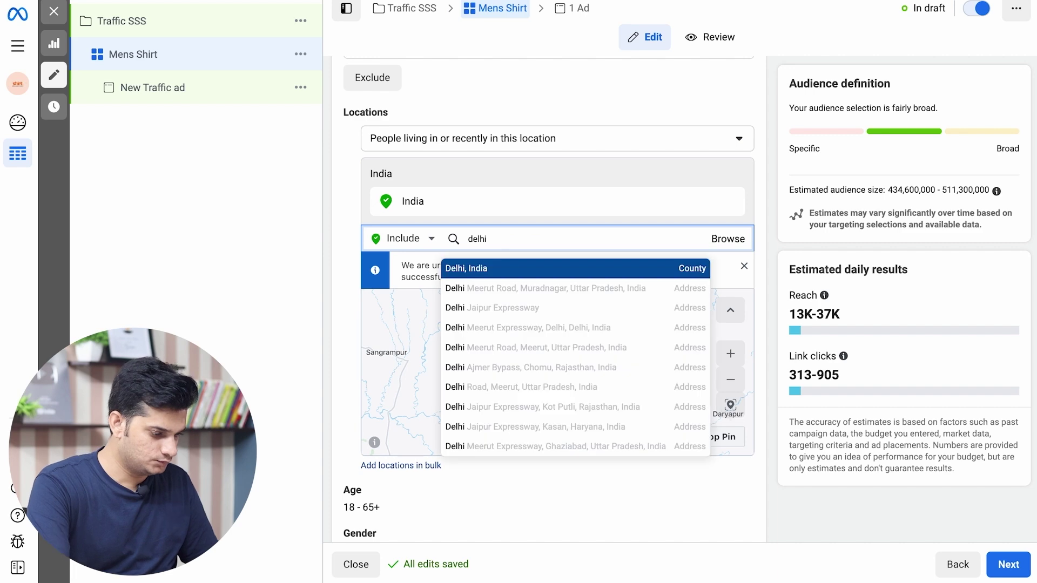
click(570, 268)
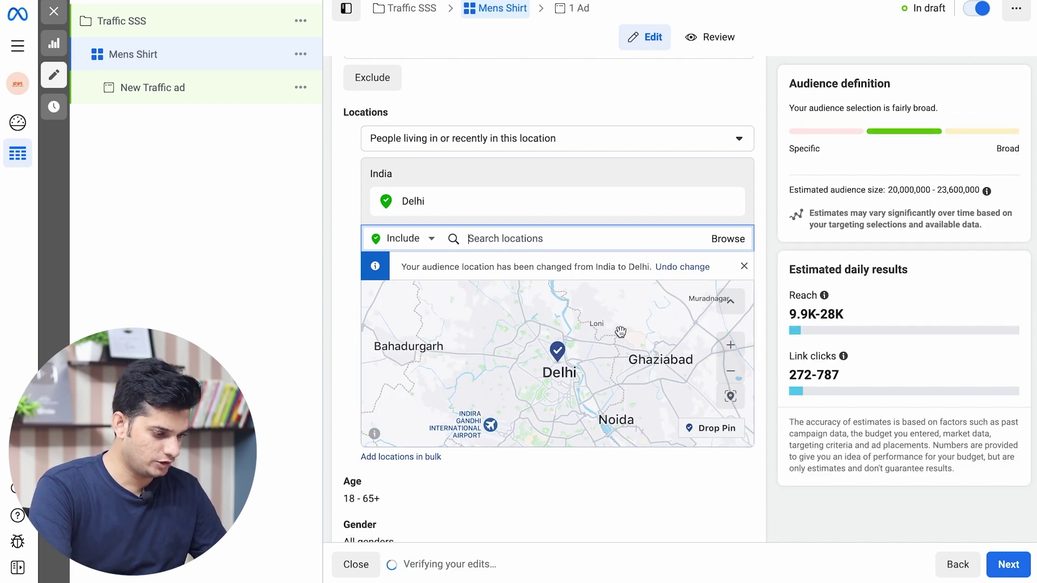
scroll(608, 228, down, 1)
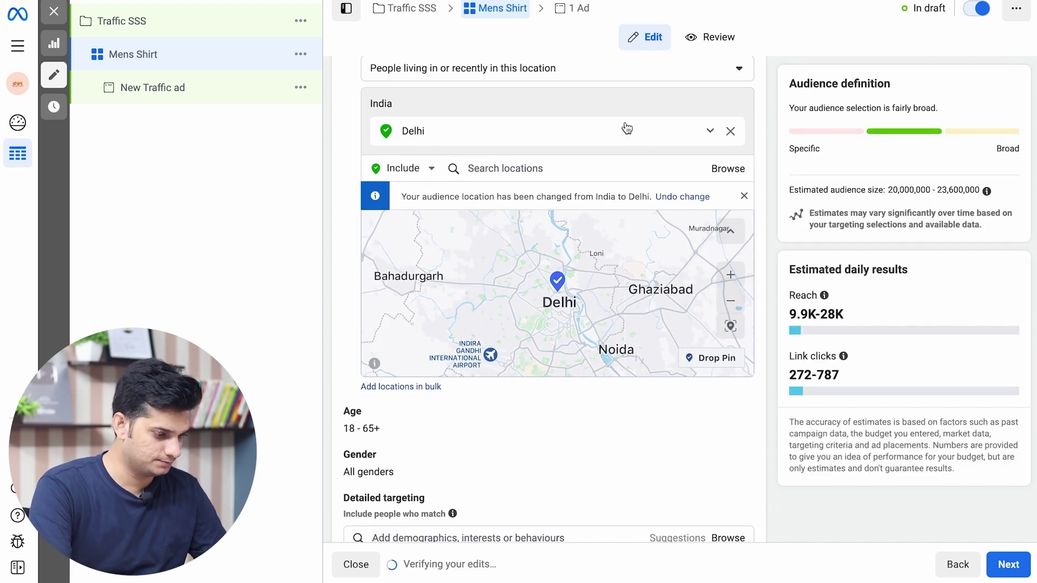
click(744, 197)
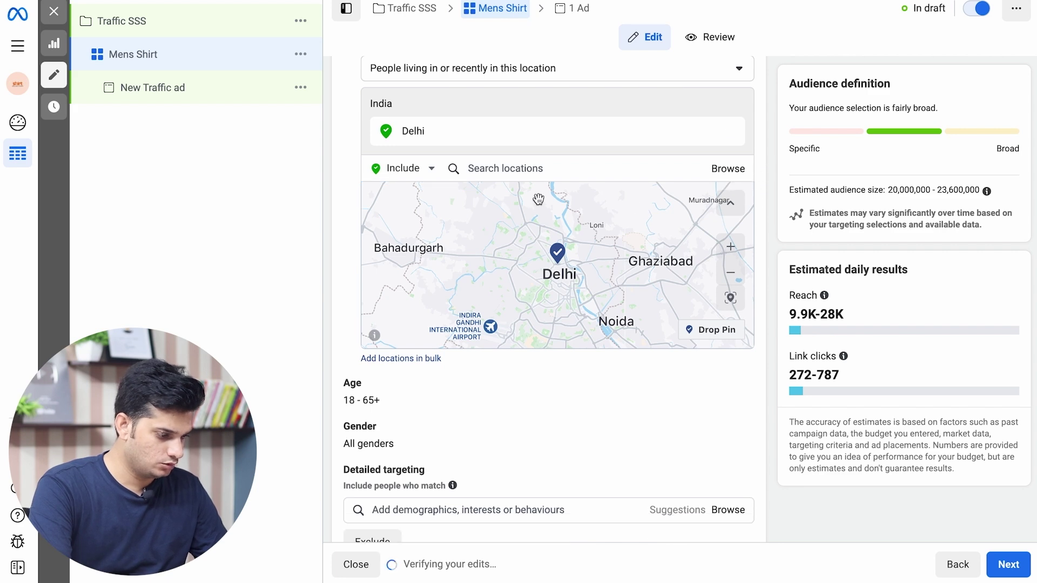
Search the audience locations for Ahmedabad and include Ahmedabad, Gujarat, India alongside Delhi.
scroll(491, 338, down, 3)
drag(487, 287, 571, 236)
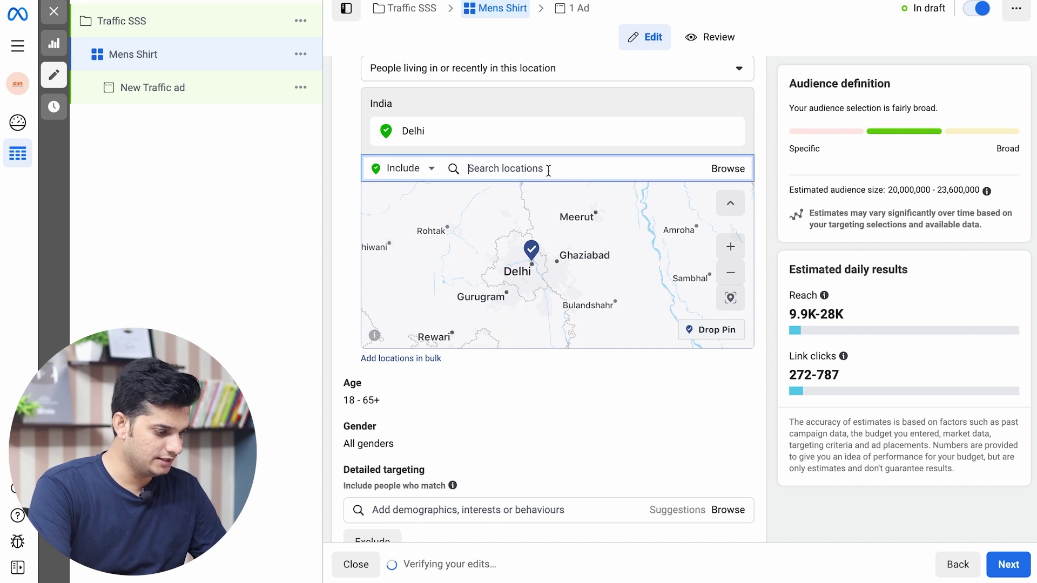
click(438, 171)
click(510, 168)
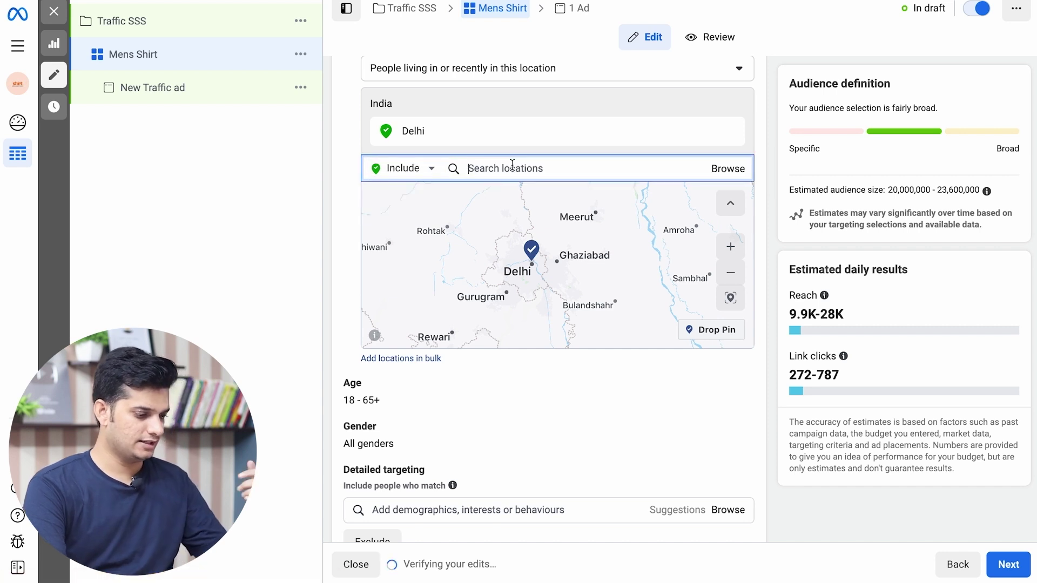
text(ahmedad)
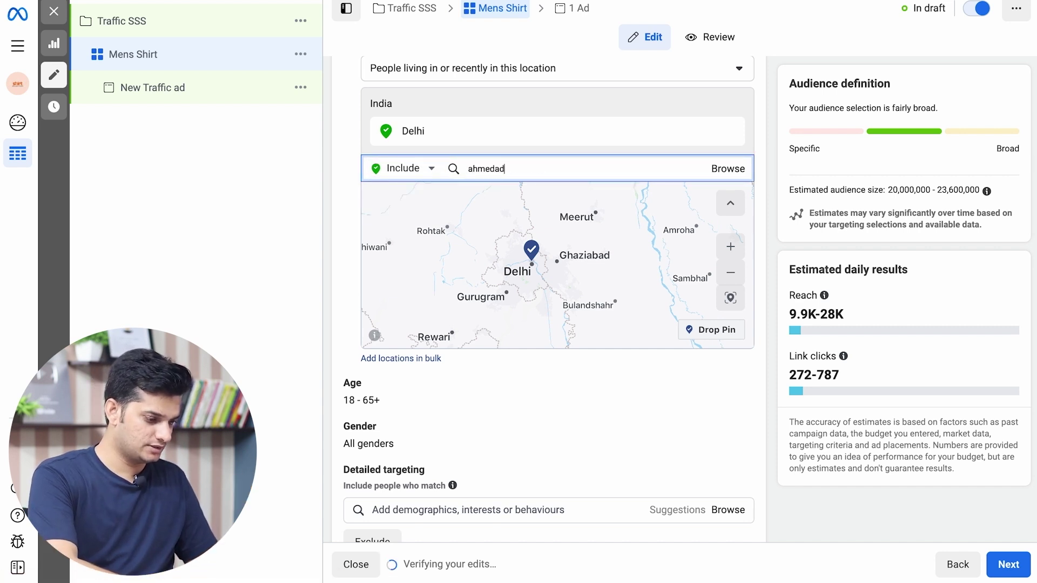
key(BackSpace)
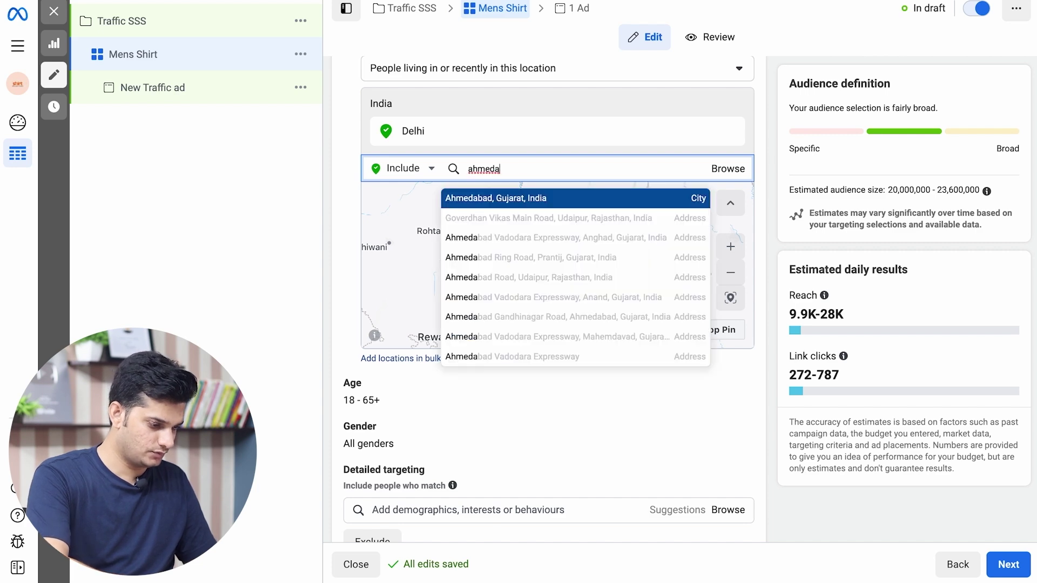
click(524, 204)
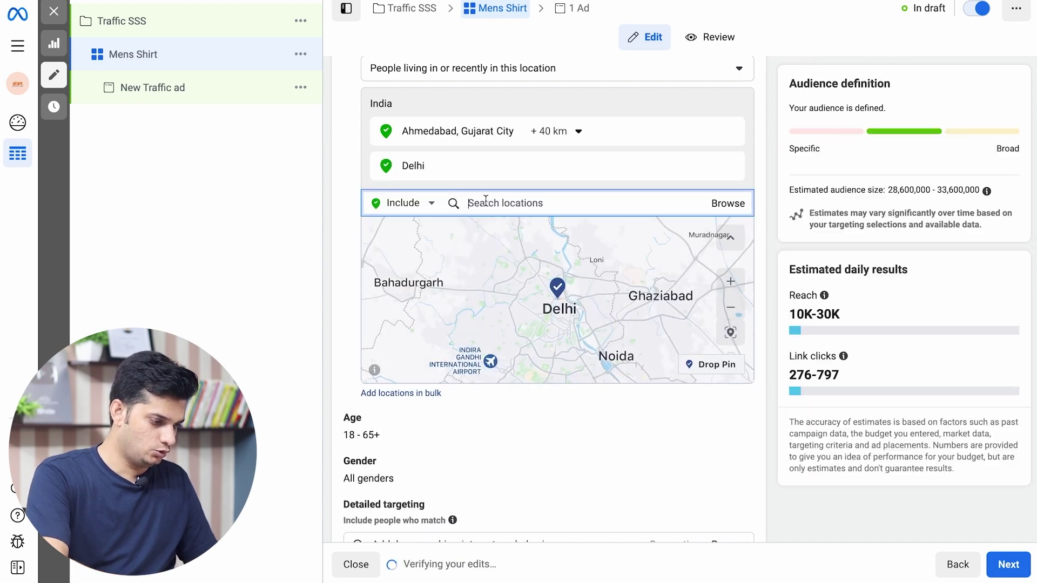
Review the radius options for Ahmedabad and set Cities within radius to 38 km.
click(555, 131)
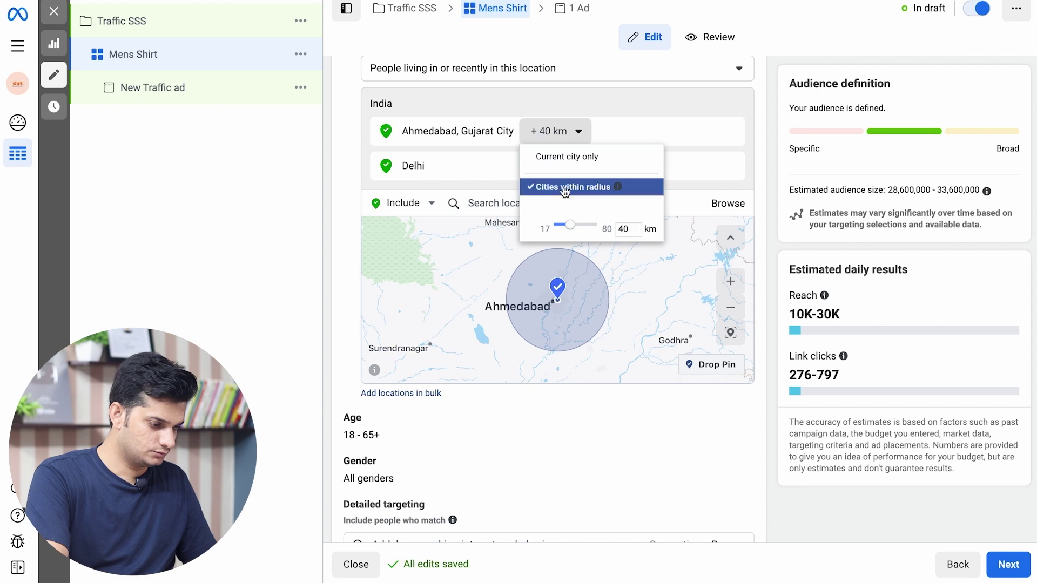
click(607, 108)
click(578, 132)
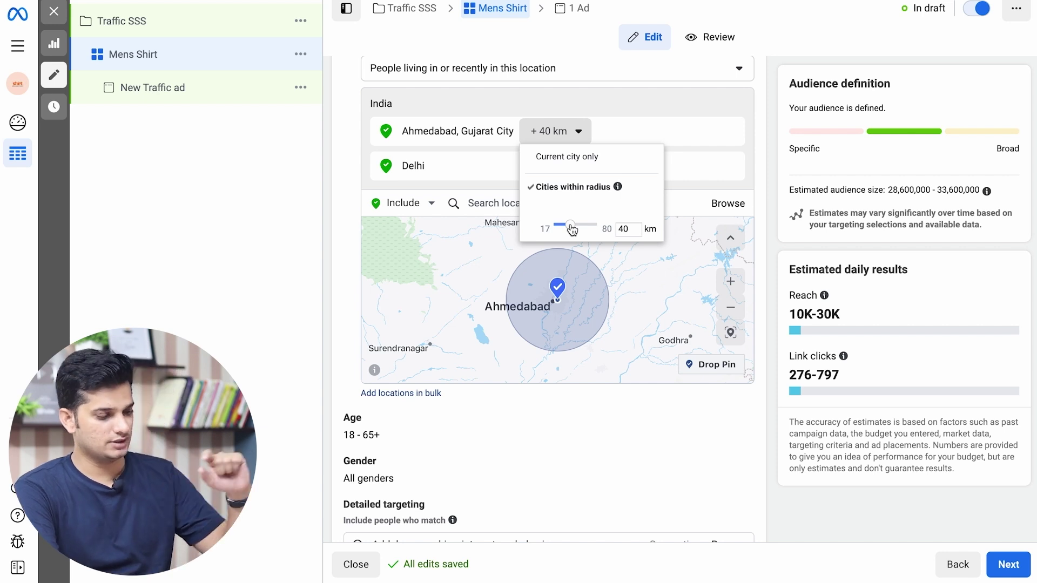
drag(572, 230, 569, 231)
click(620, 96)
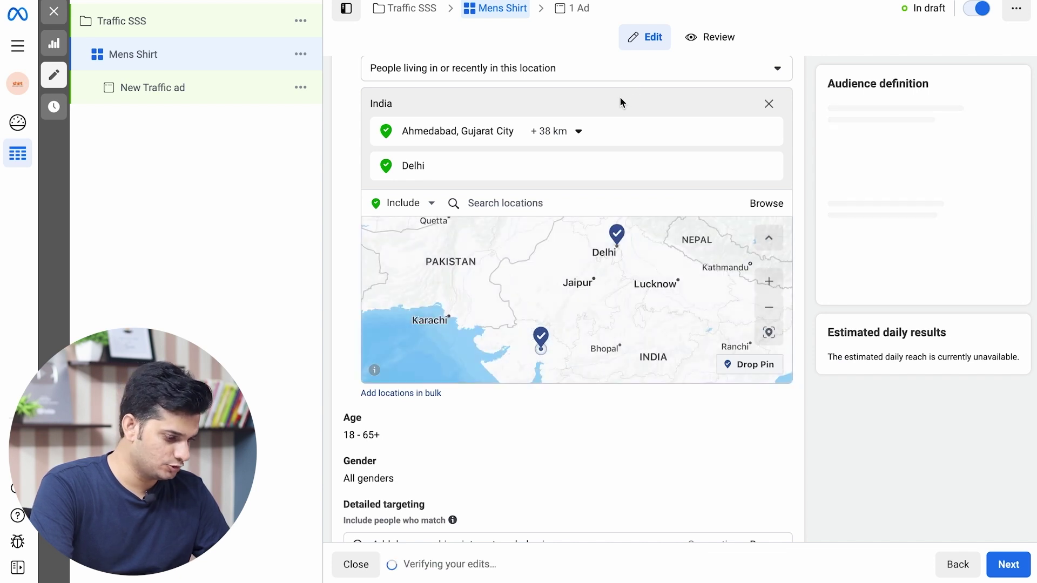
Remove Delhi from the included audience locations.
click(523, 167)
click(707, 167)
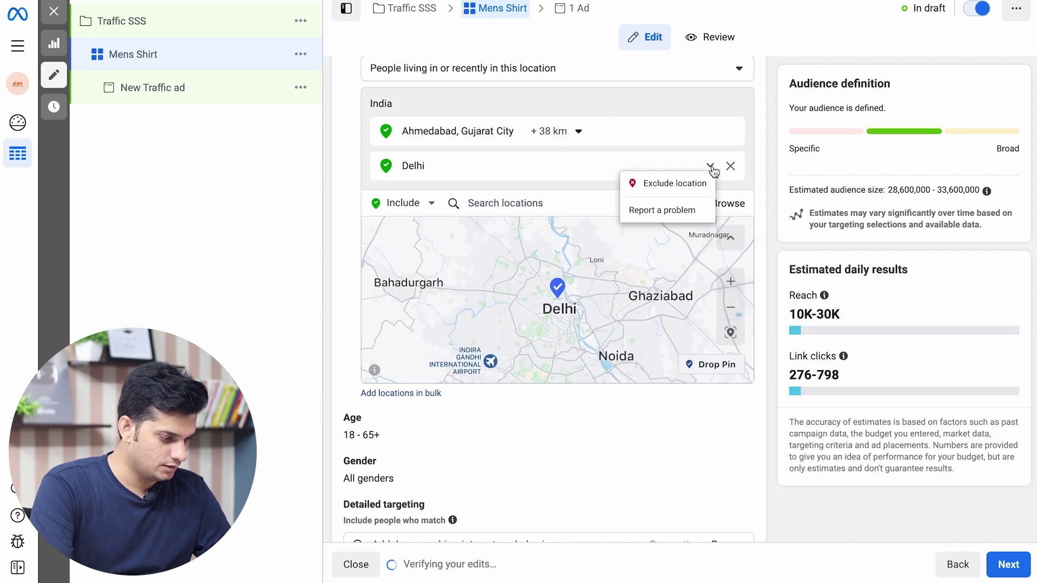
click(729, 165)
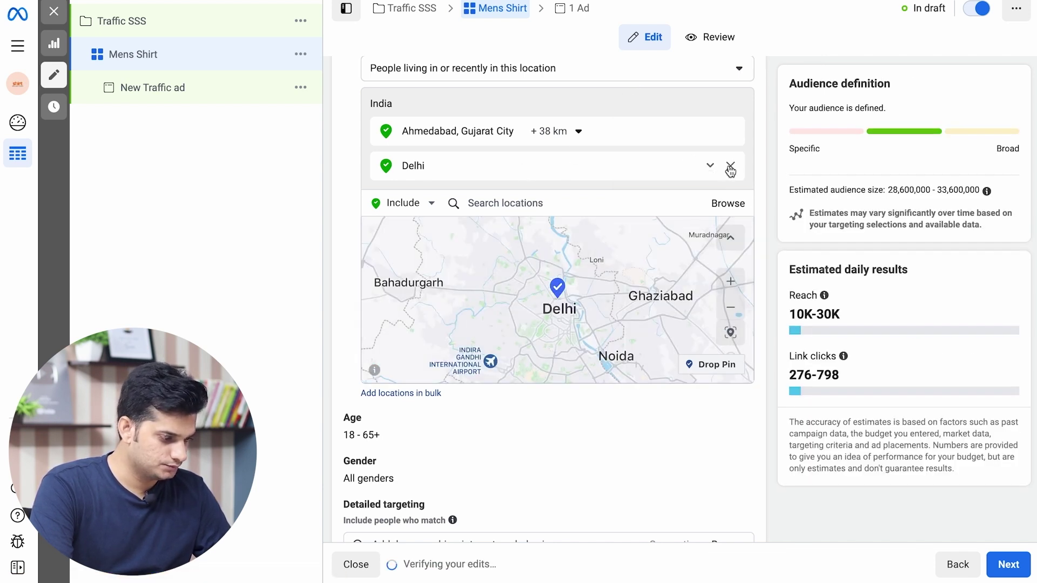
click(729, 166)
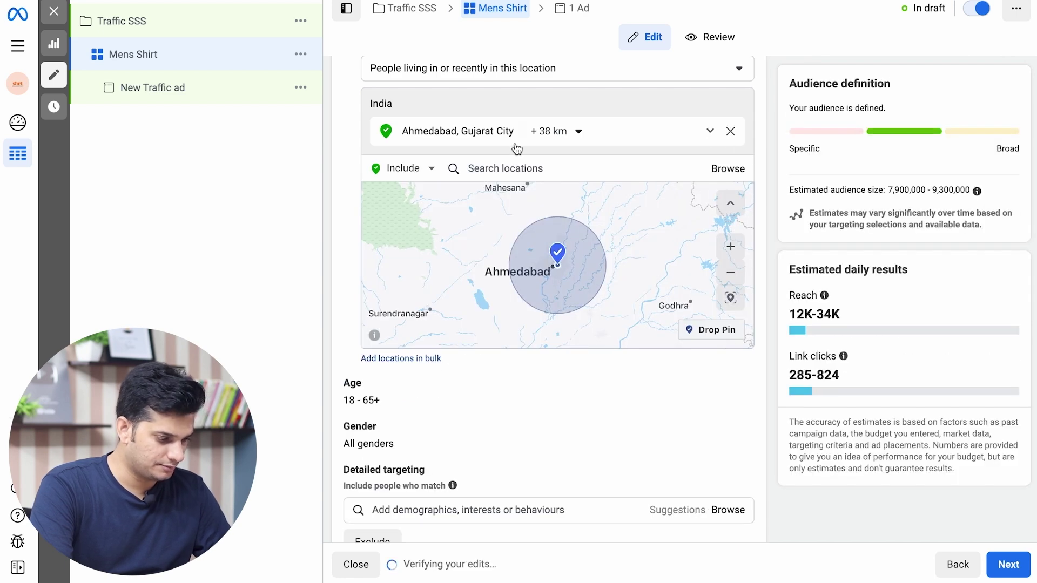
Open the audience age range for editing and set it from 18 to 30.
scroll(497, 236, down, 3)
scroll(510, 448, down, 2)
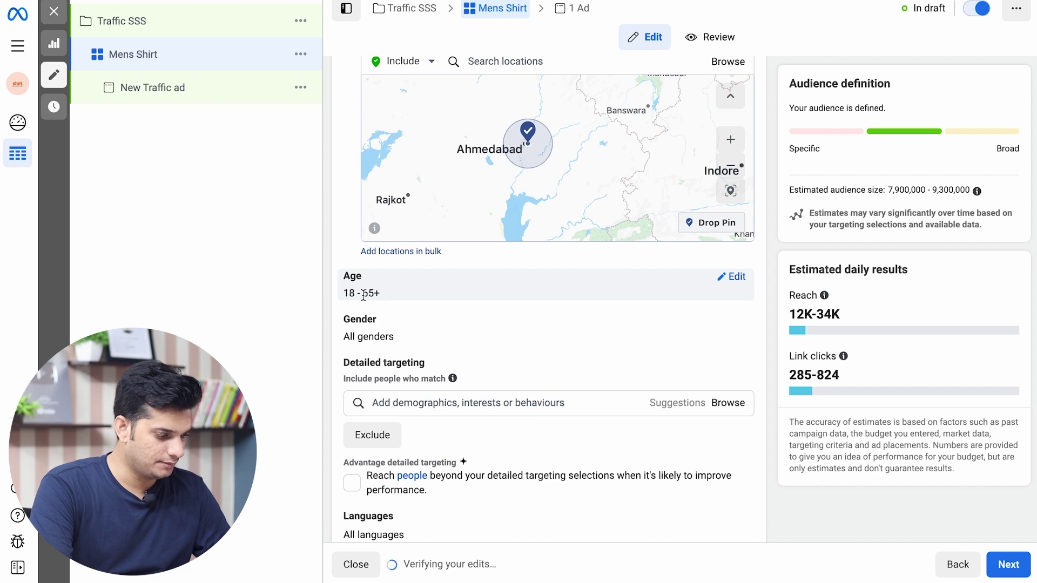
click(734, 278)
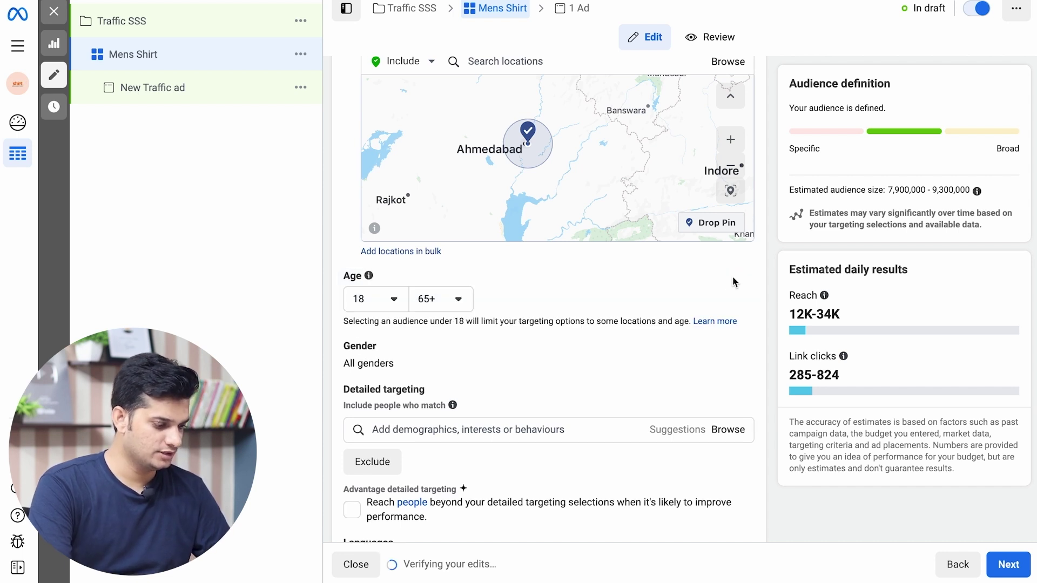
click(371, 304)
scroll(377, 378, down, 3)
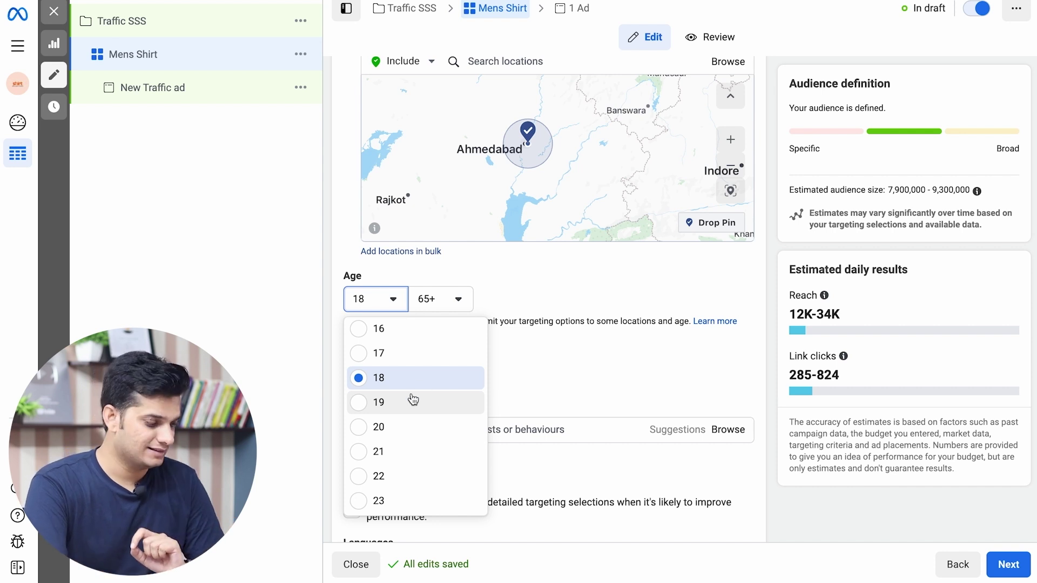
click(543, 283)
scroll(545, 280, down, 1)
click(378, 223)
click(432, 224)
scroll(446, 301, up, 1)
scroll(449, 384, down, 1)
click(444, 417)
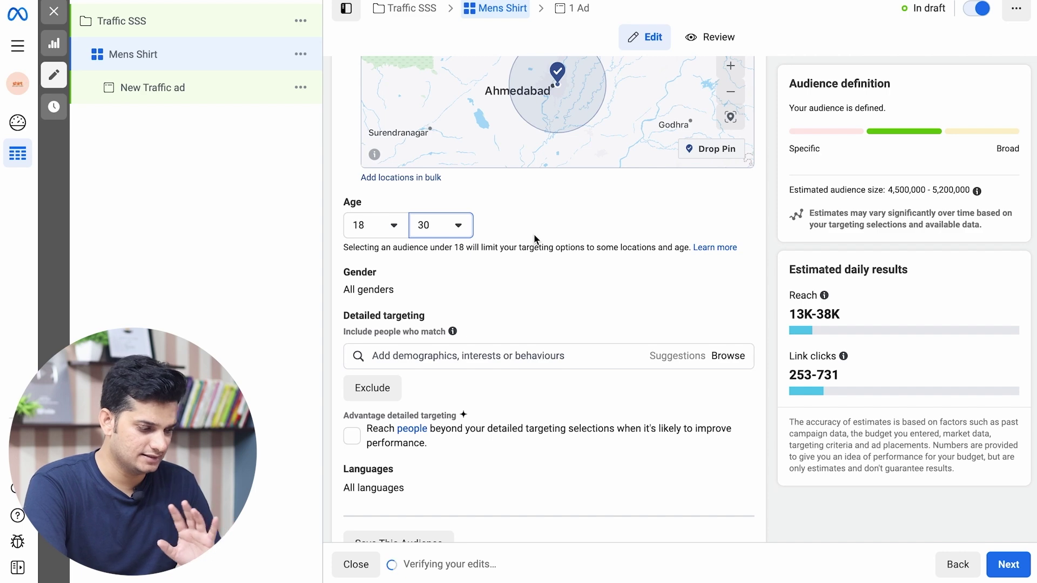
Remove Ahmedabad from the audience locations and include the whole of India instead.
scroll(534, 238, up, 3)
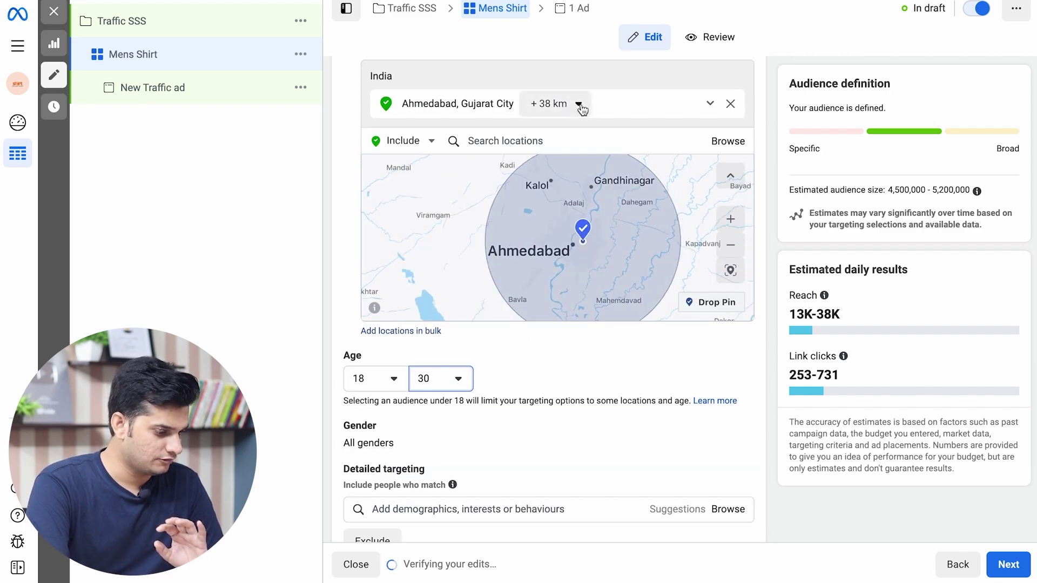
click(581, 110)
click(598, 104)
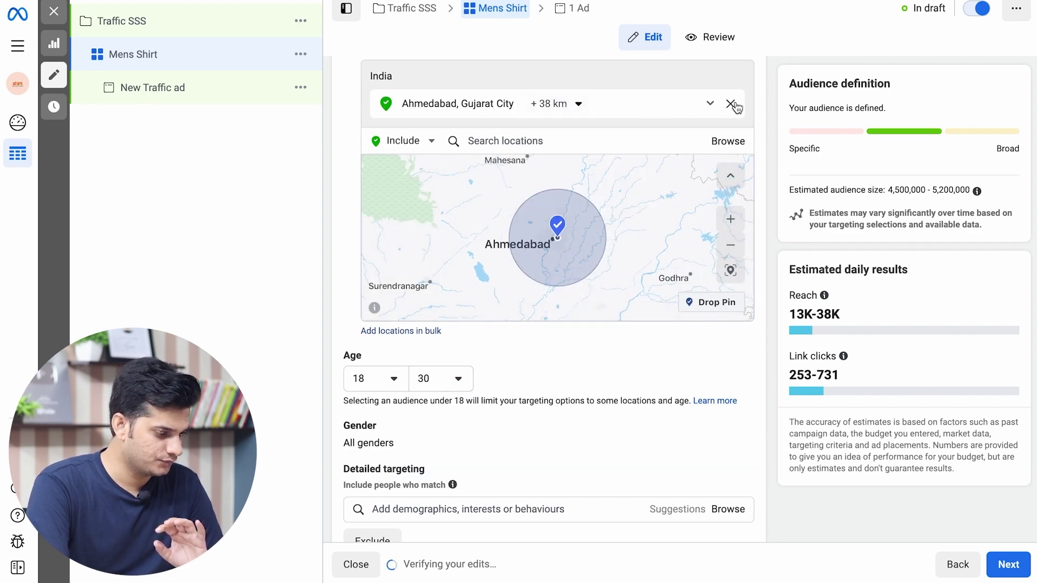
click(733, 105)
click(587, 92)
click(511, 107)
click(528, 120)
text(india)
click(531, 138)
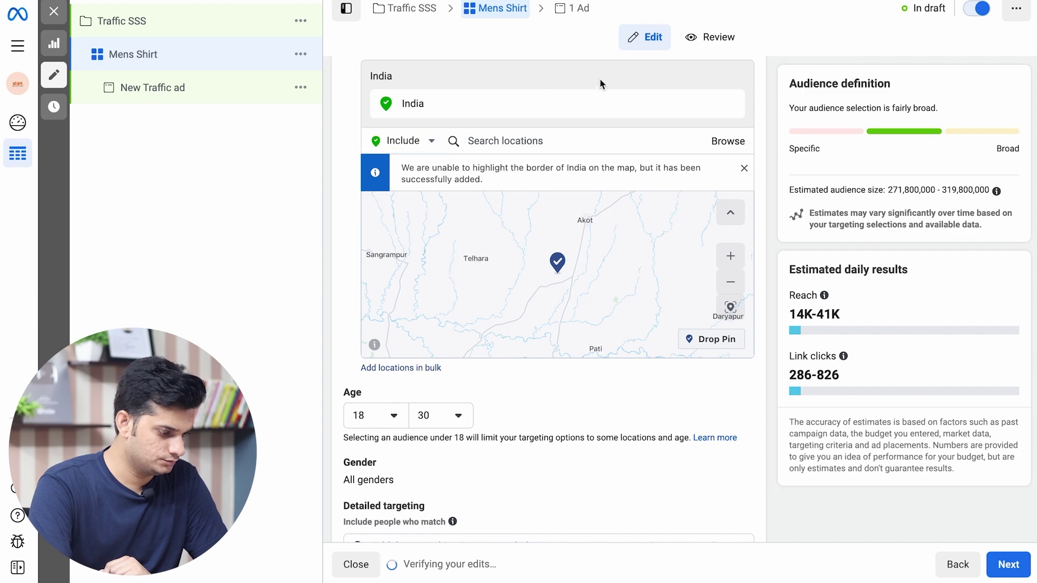
Examine the location type options, keeping People living in or recently in this location.
scroll(546, 85, up, 2)
click(567, 150)
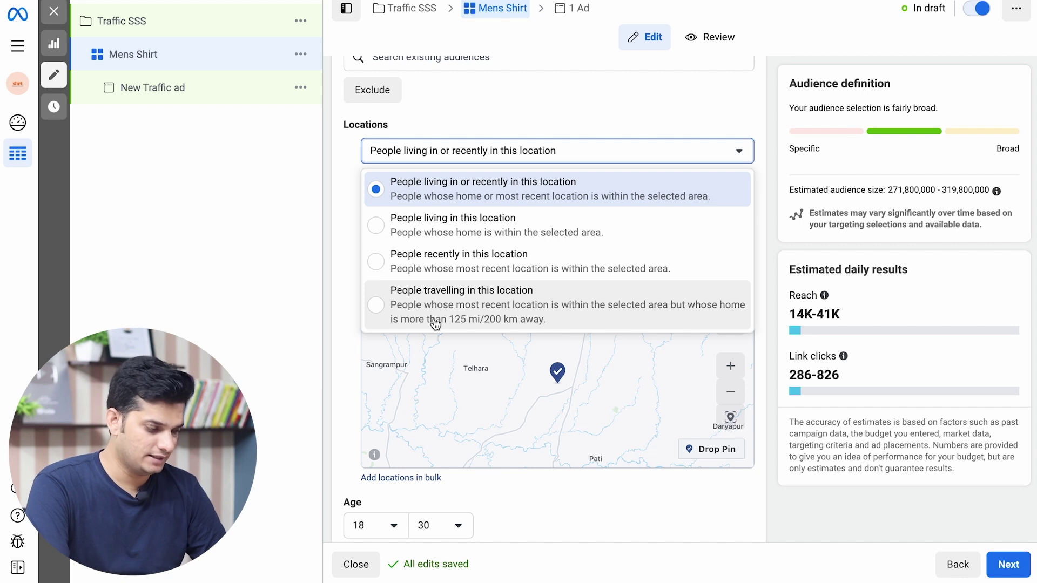
click(303, 234)
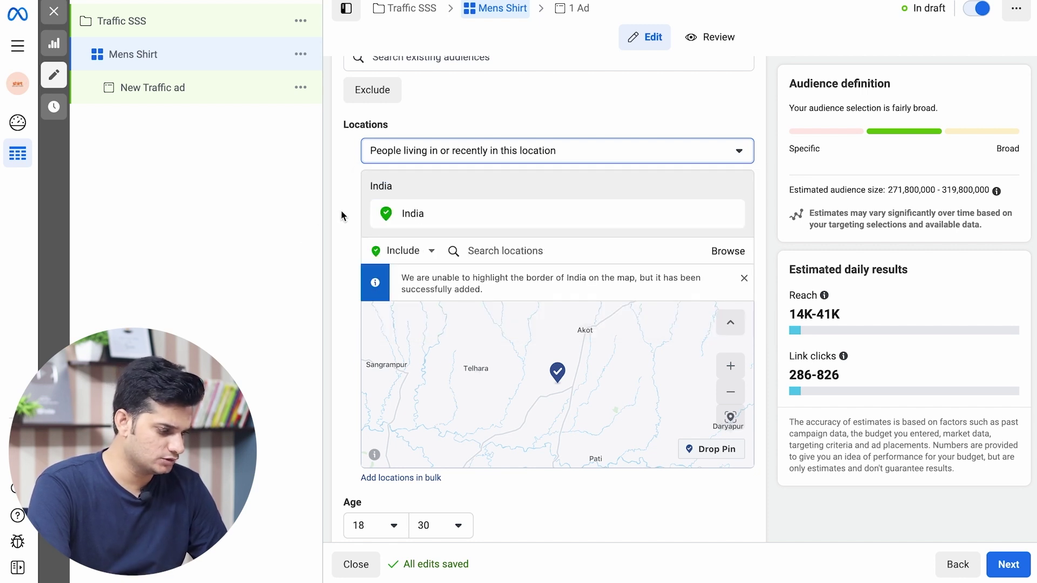
scroll(341, 215, down, 1)
scroll(341, 212, down, 1)
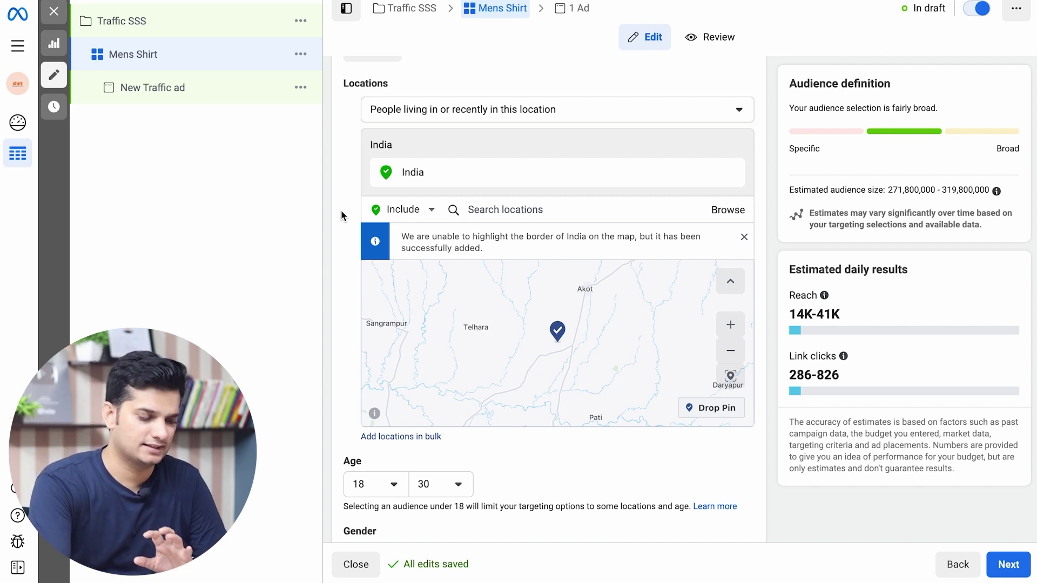
click(497, 108)
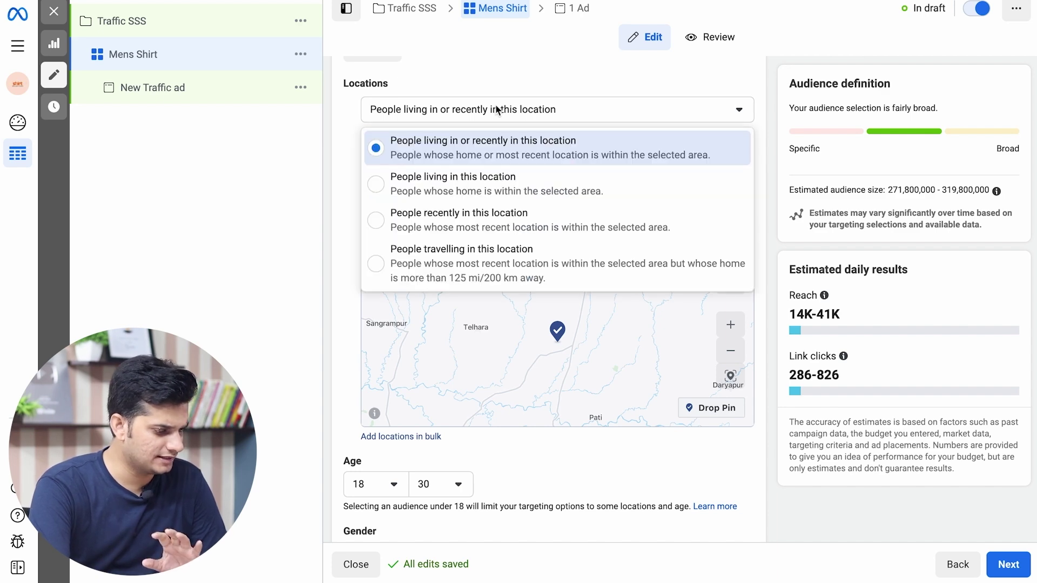
click(516, 84)
Open the audience gender for editing and set it to Men.
scroll(534, 281, down, 2)
scroll(549, 469, down, 3)
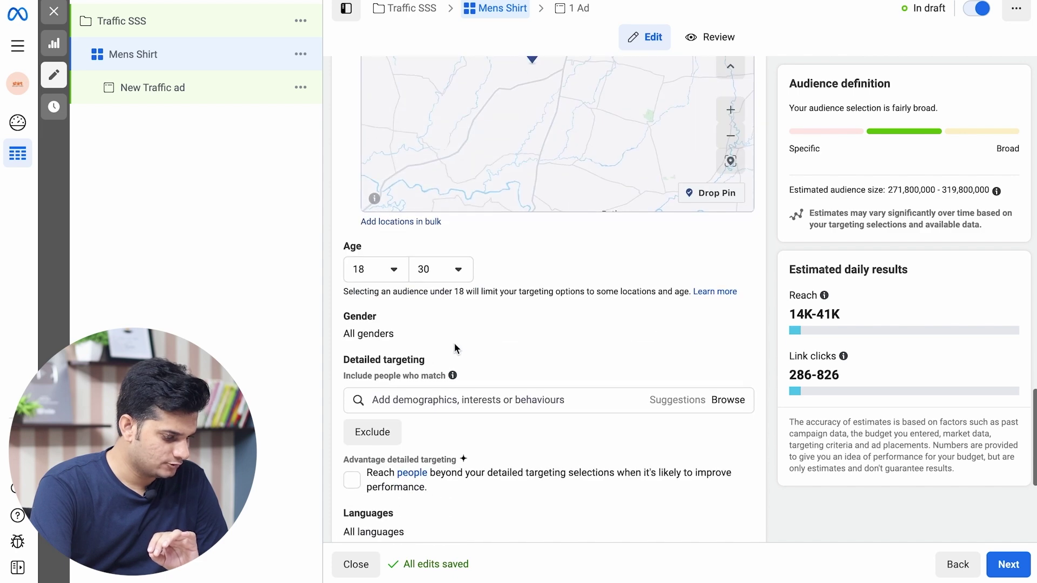
scroll(403, 307, down, 3)
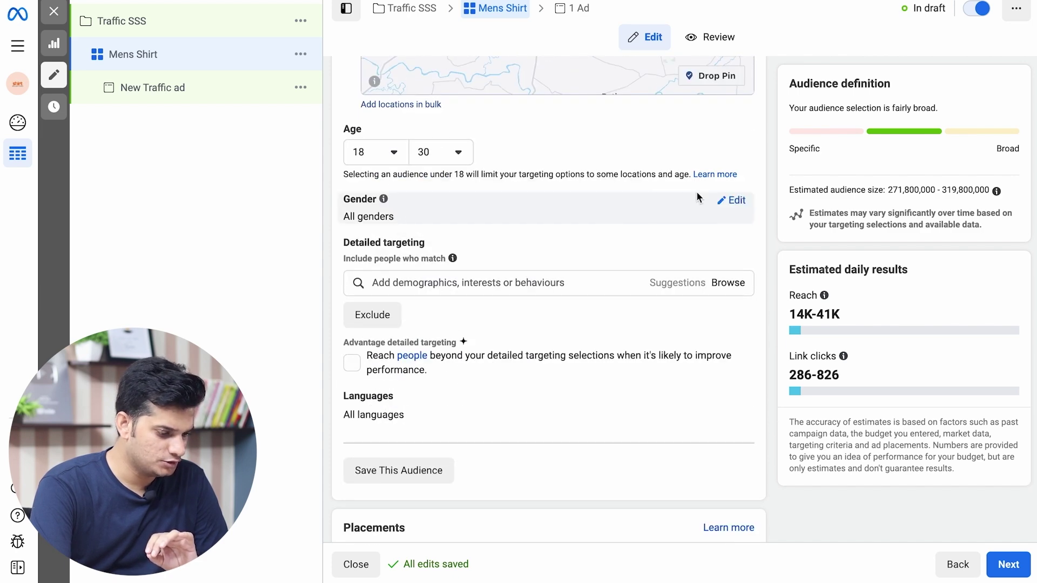
click(731, 200)
click(400, 219)
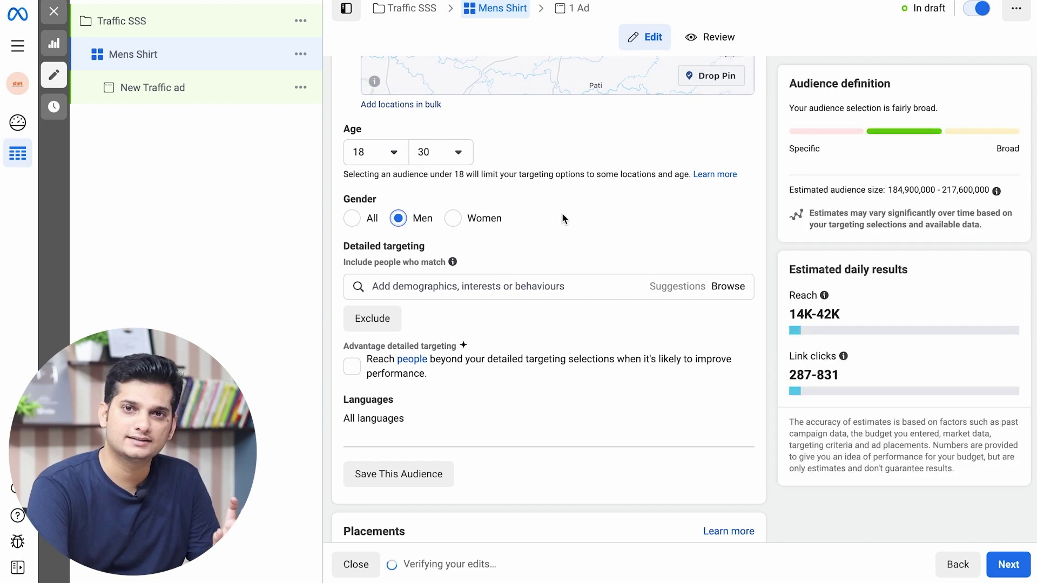
Browse the detailed targeting categories of demographics, interests and behaviours.
scroll(561, 217, down, 1)
click(488, 225)
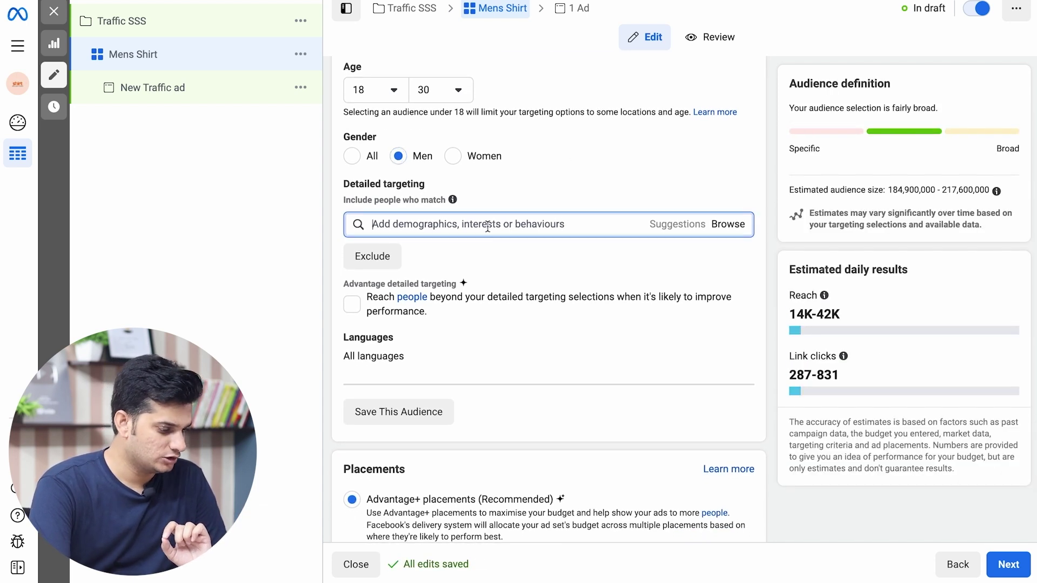
scroll(565, 172, down, 1)
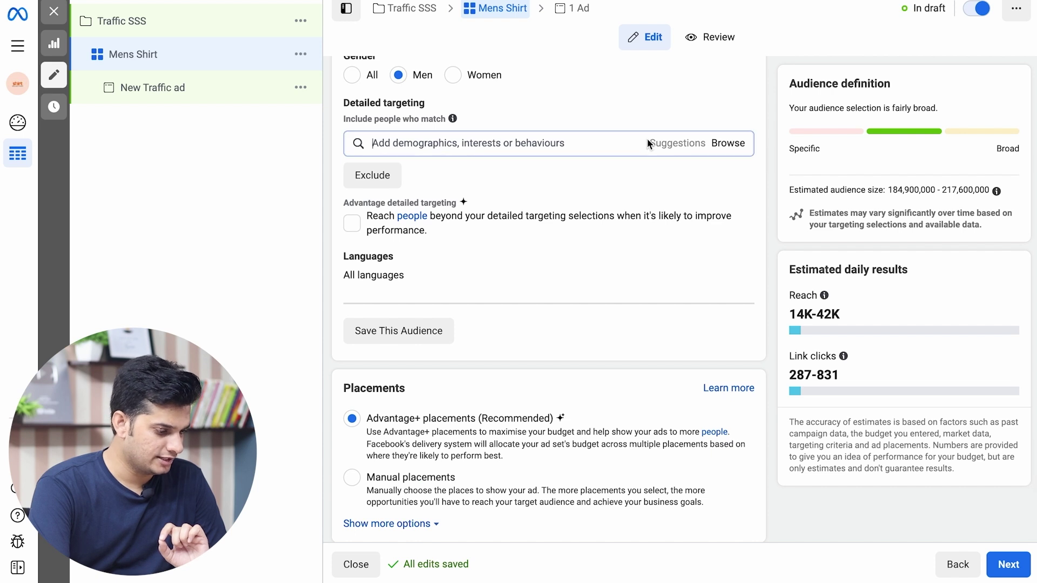
click(661, 143)
click(725, 144)
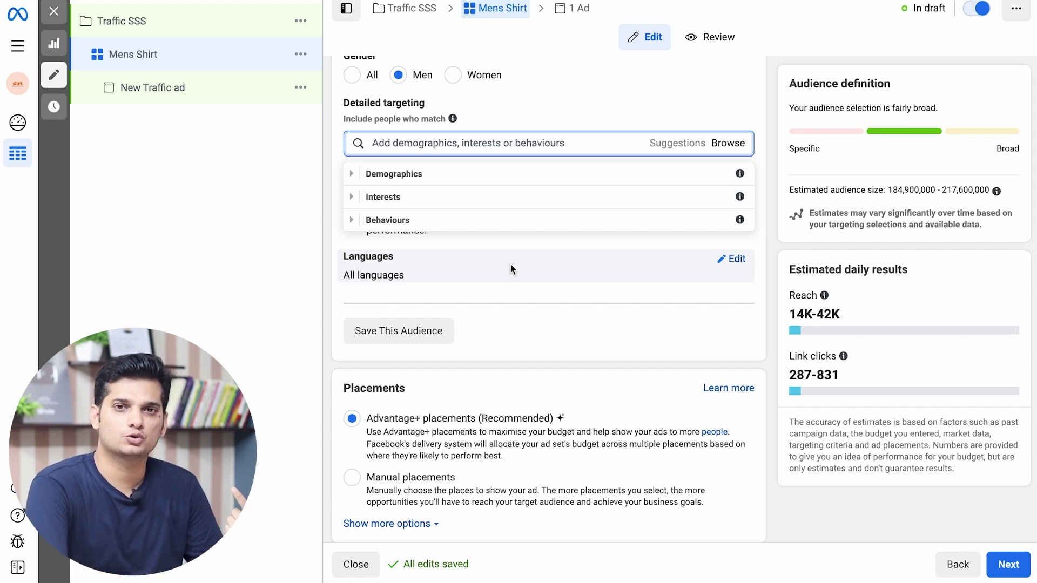
Search detailed targeting for "online shop" and look through the suggested entries.
click(411, 141)
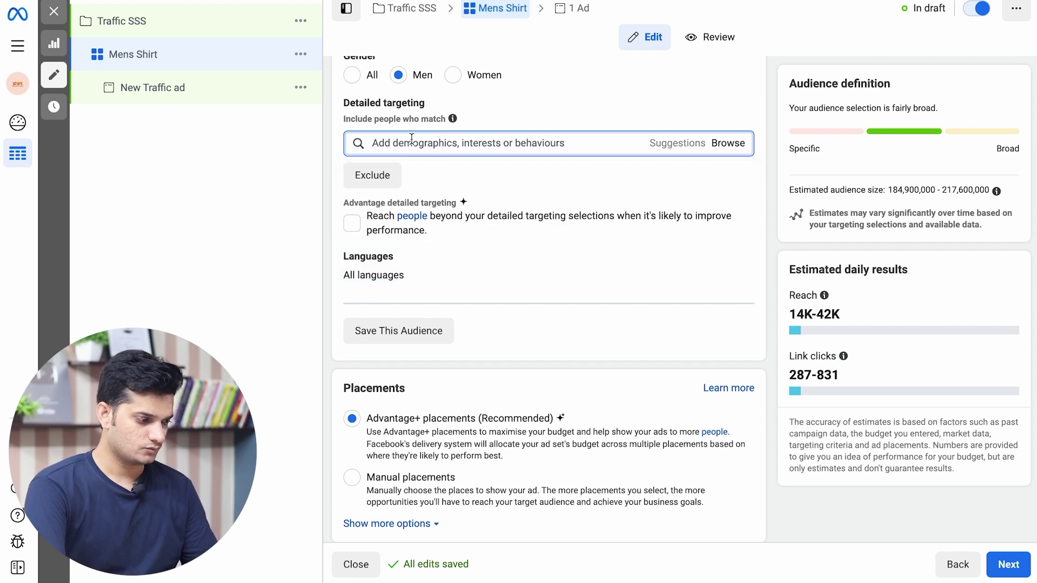
text(online shop)
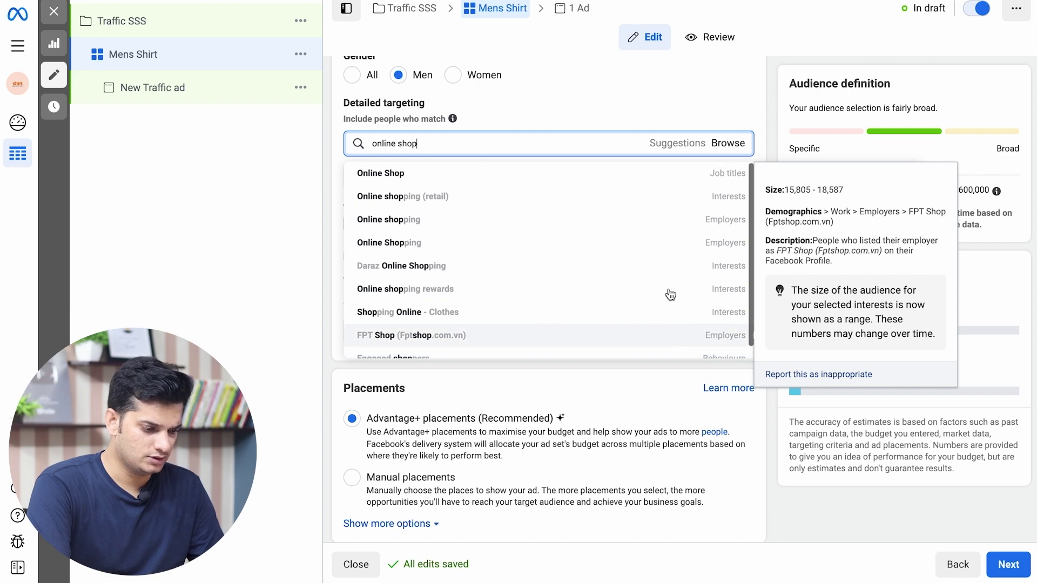
scroll(668, 272, up, 1)
Search detailed targeting for "fashion" and add the interest Fashion accessories (accessories).
triple_click(549, 155)
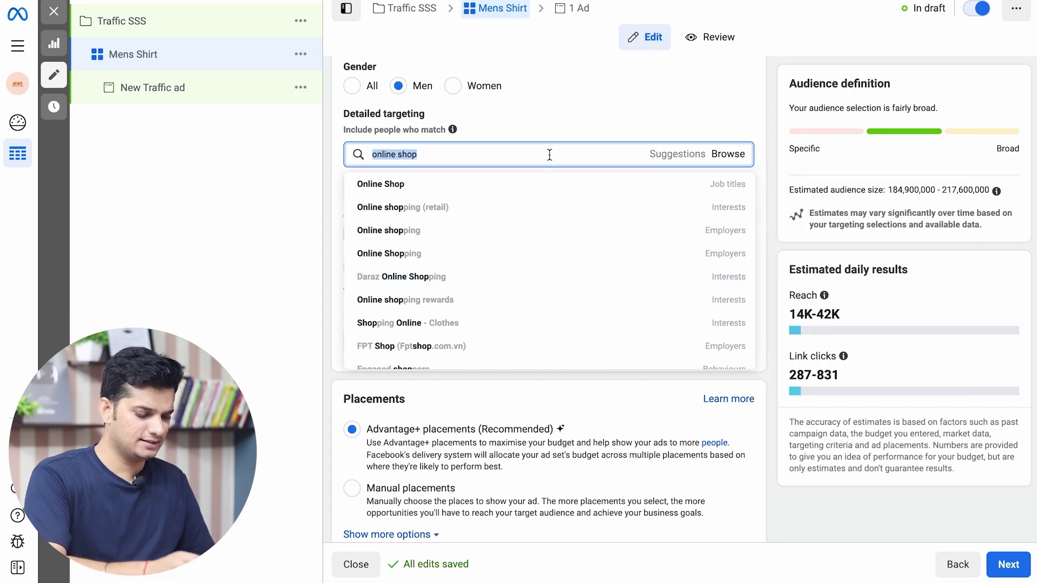
text(faishon)
double_click(392, 154)
right_click(392, 154)
click(461, 159)
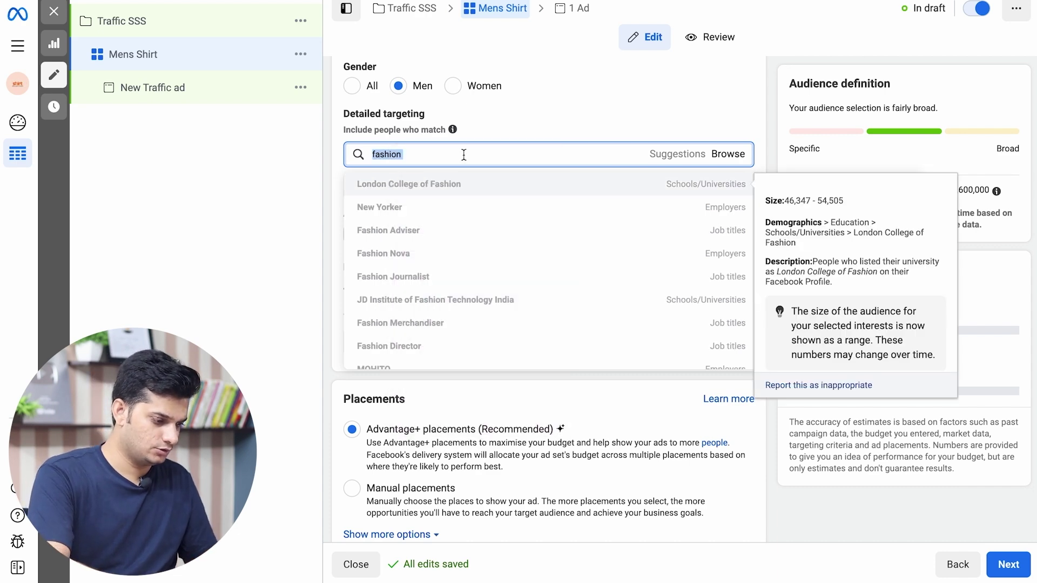
click(479, 258)
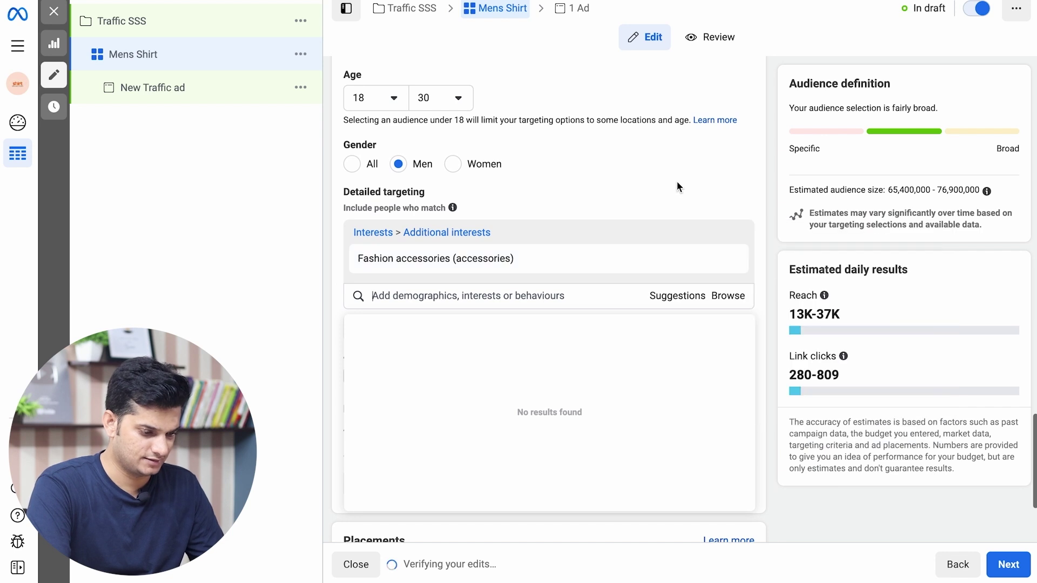
Replace the Fashion accessories (accessories) interest in detailed targeting with Shirt (clothing), found by searching for "shirt".
double_click(919, 171)
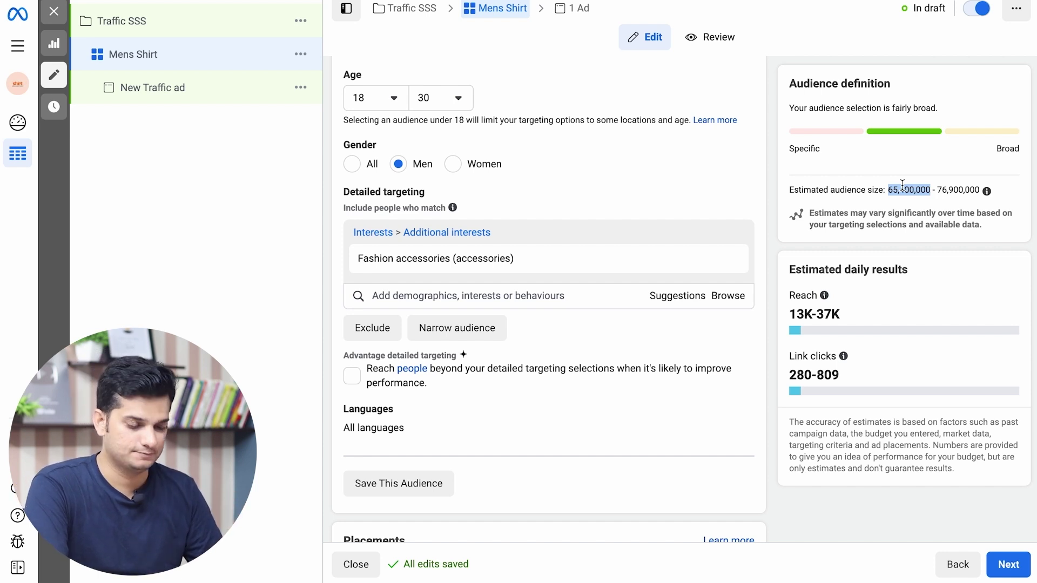
click(449, 295)
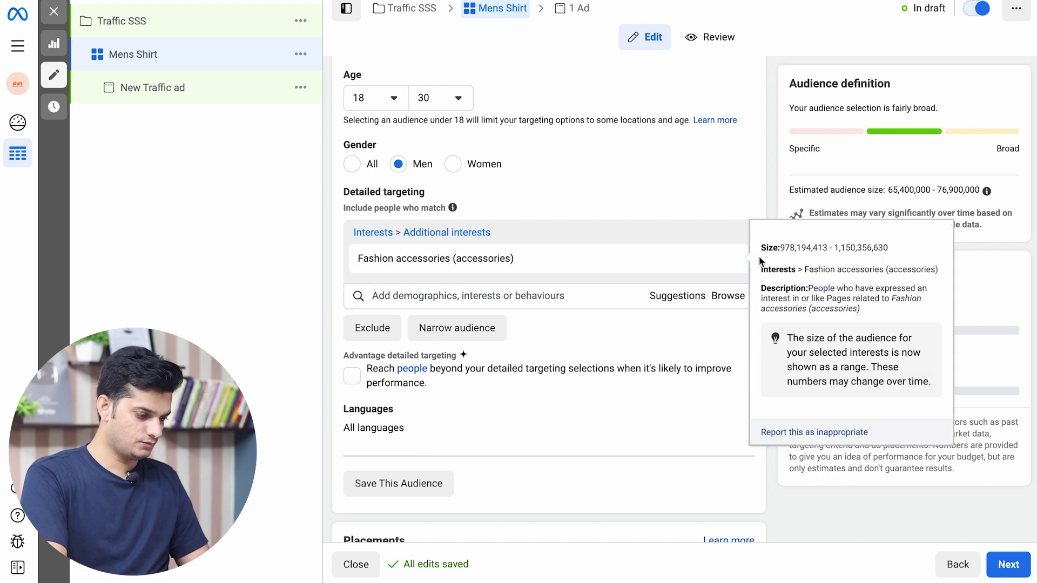
click(729, 265)
click(476, 231)
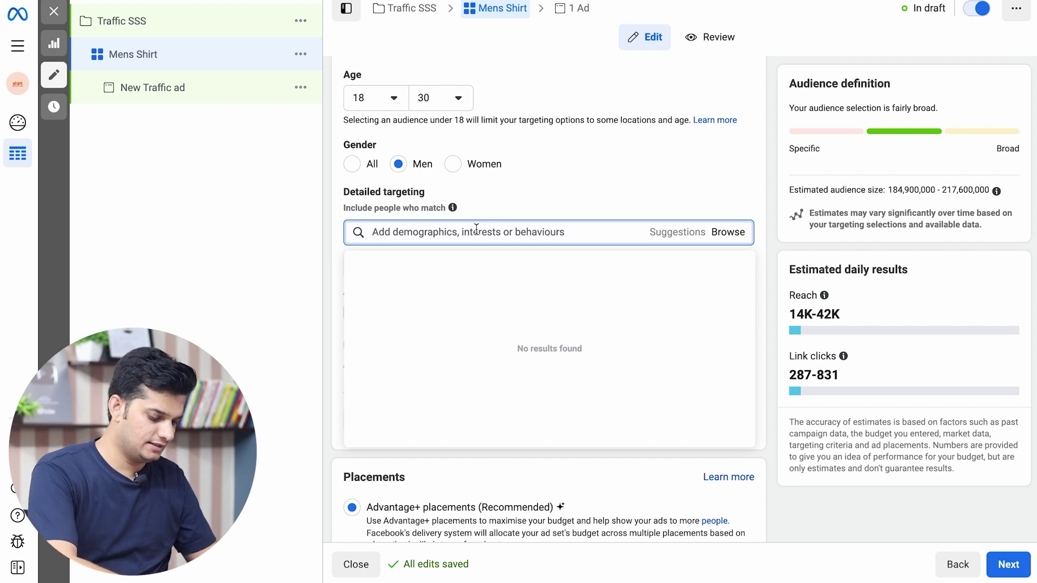
text(shirt)
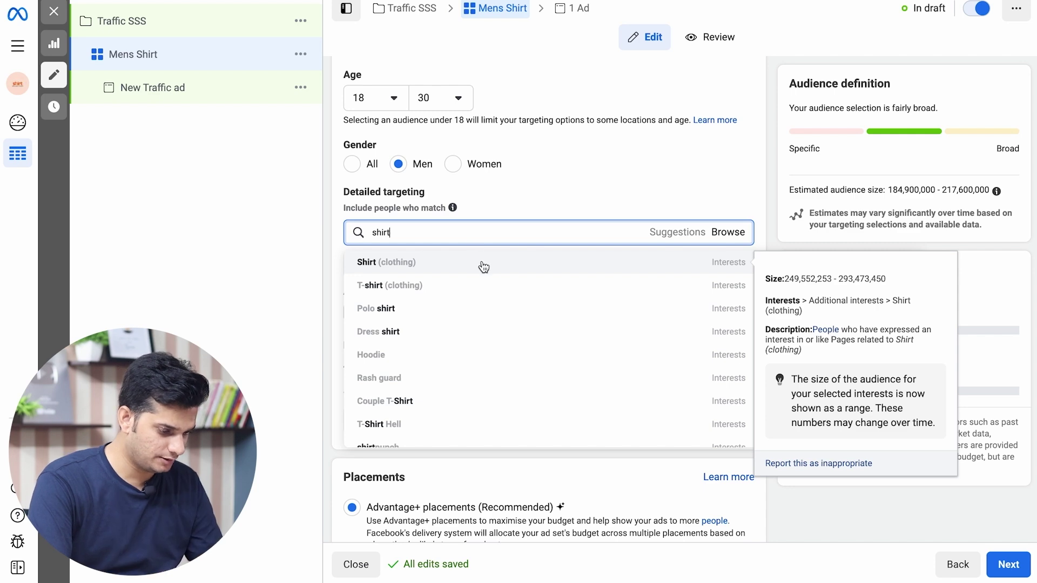
click(484, 267)
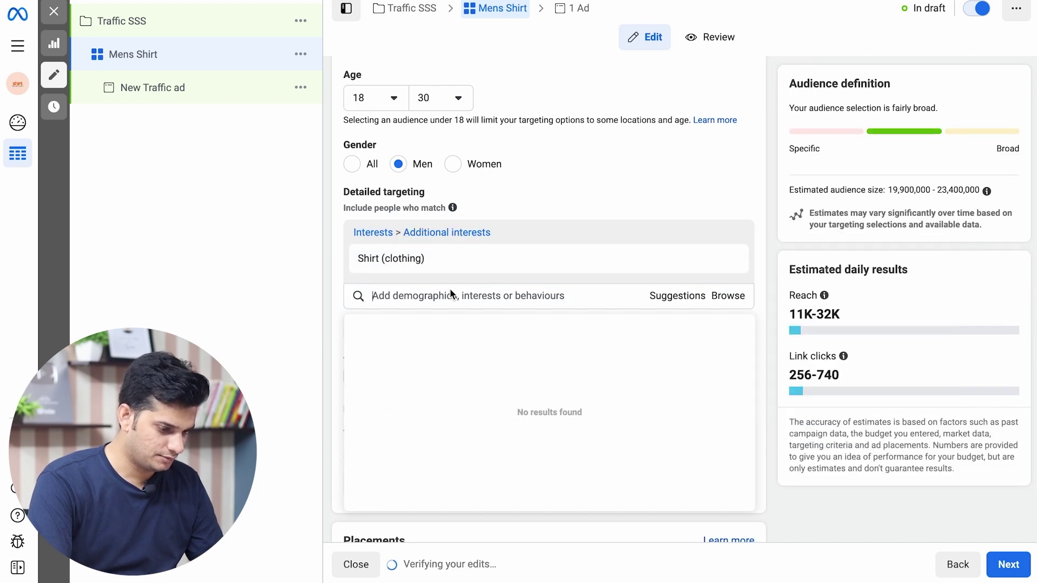
Review the size and description of the included Shirt (clothing) interest and the options for refining detailed targeting.
scroll(543, 218, down, 1)
click(442, 253)
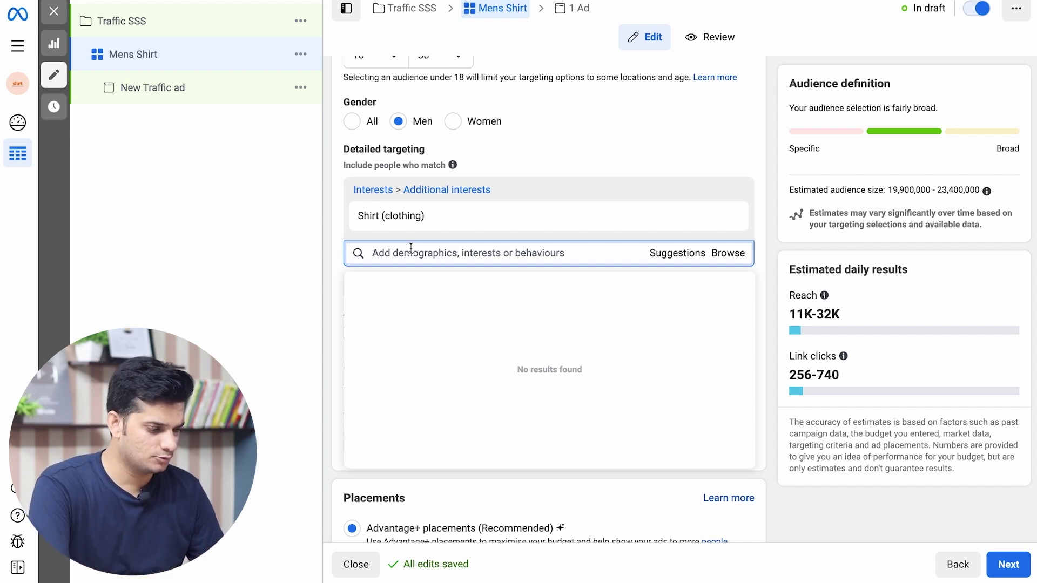
click(576, 165)
scroll(575, 165, down, 1)
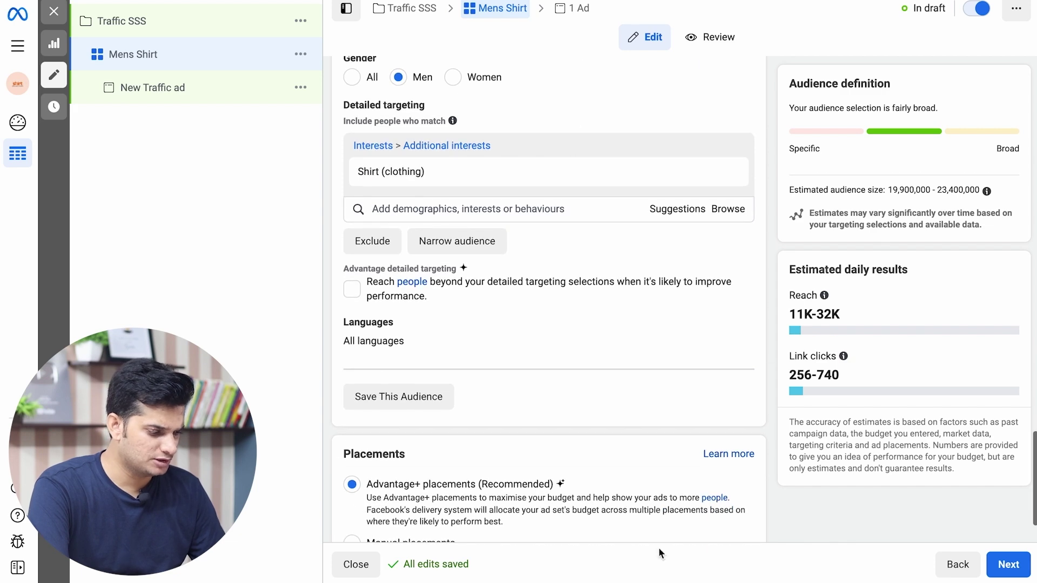
mouse_move(533, 169)
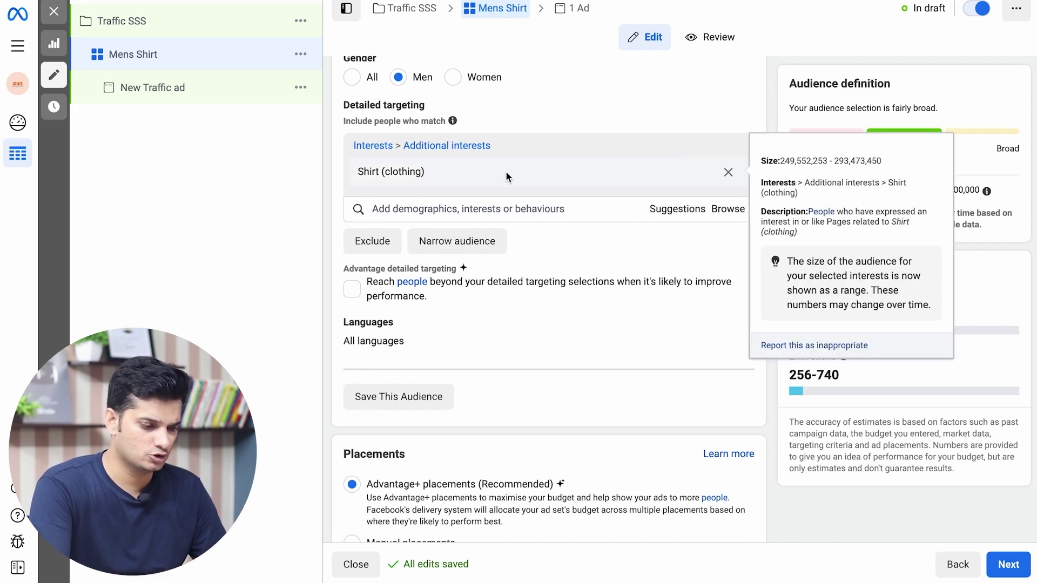
click(453, 209)
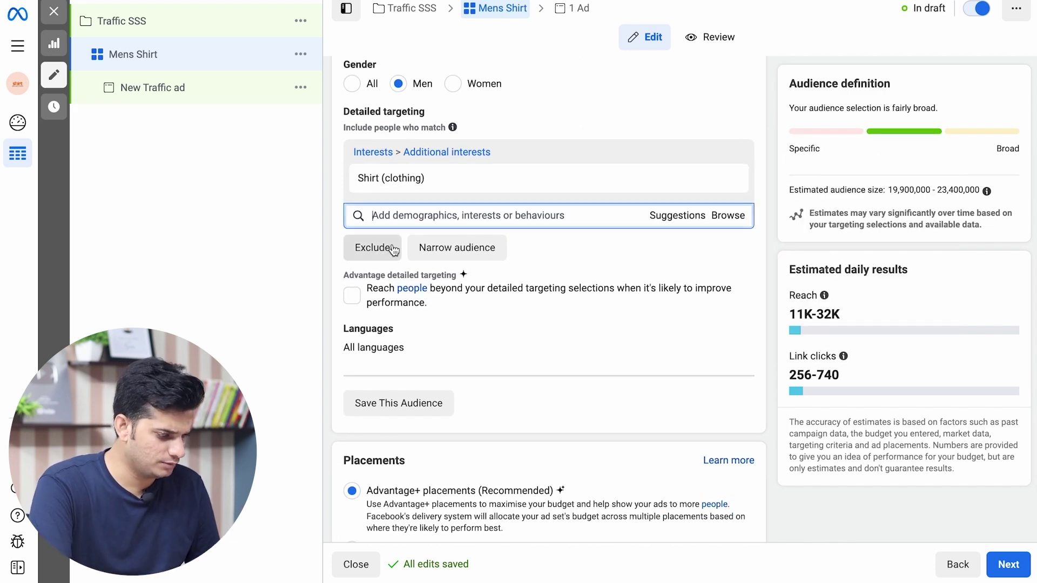
click(546, 251)
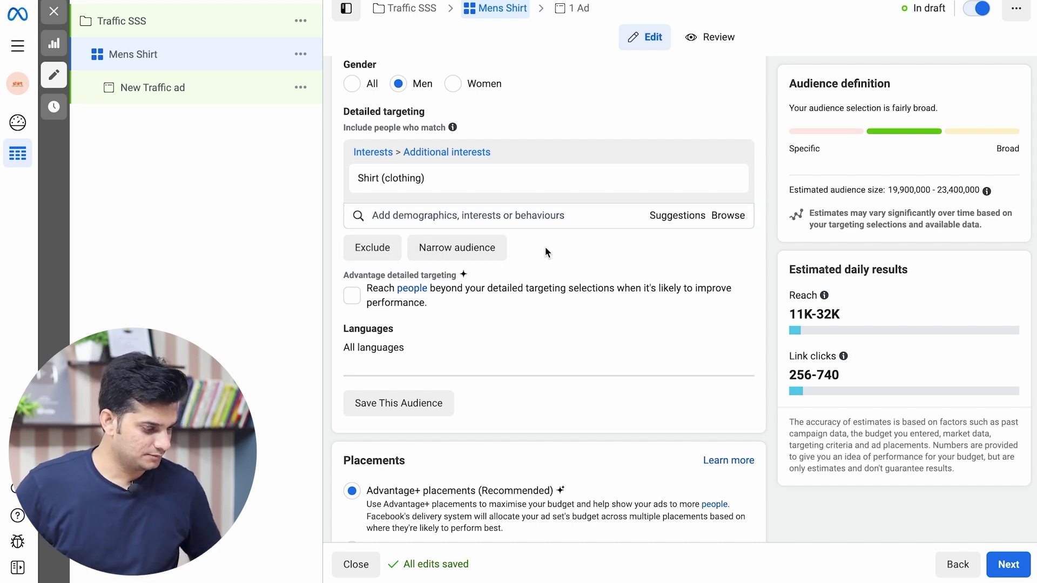
Exclude people who match the interest T-shirt (clothing), found by searching for "t shirt".
click(510, 214)
click(372, 247)
click(393, 292)
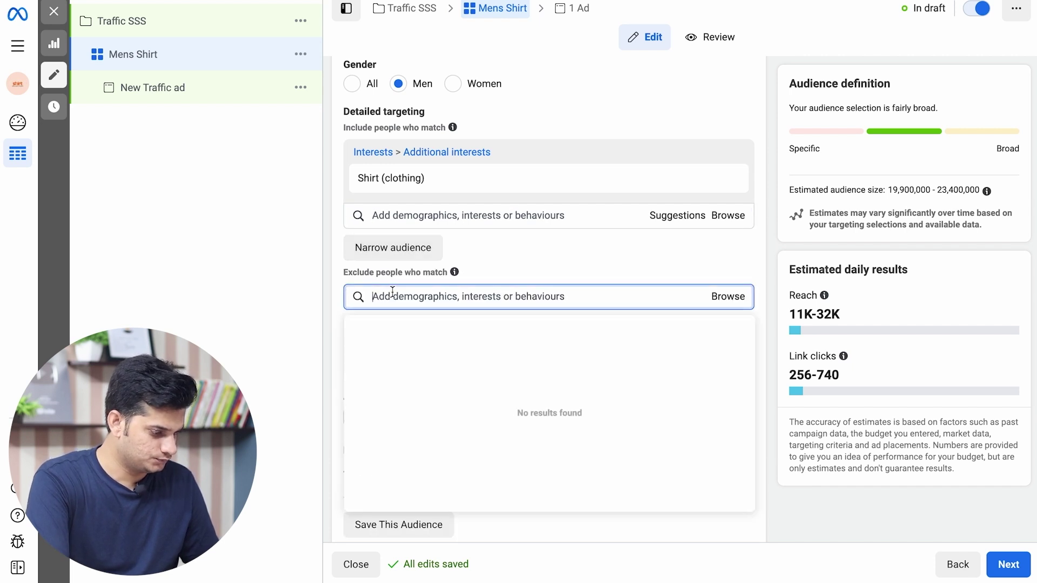
click(403, 292)
click(403, 292)
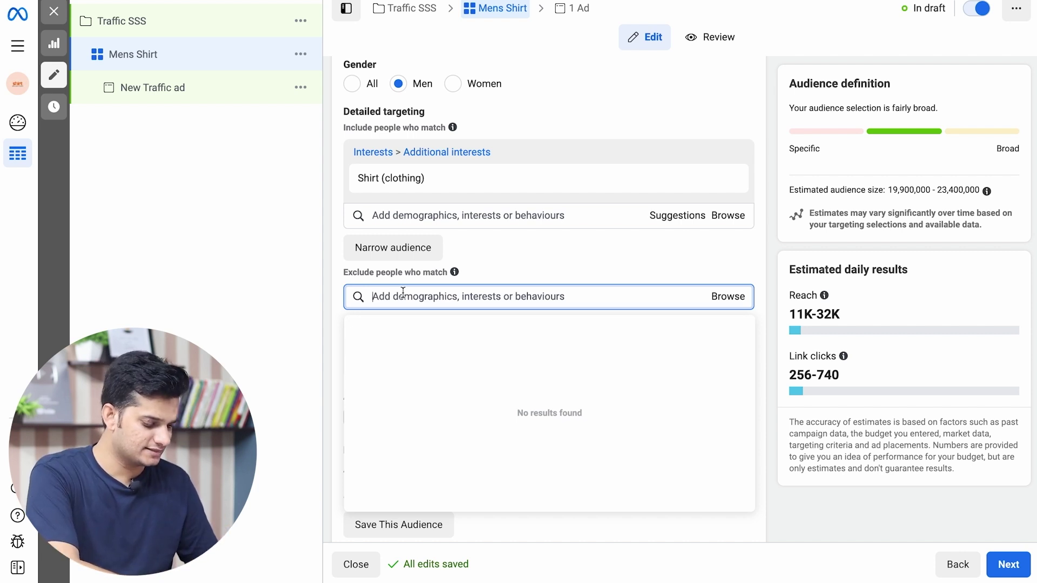
text(t shirt)
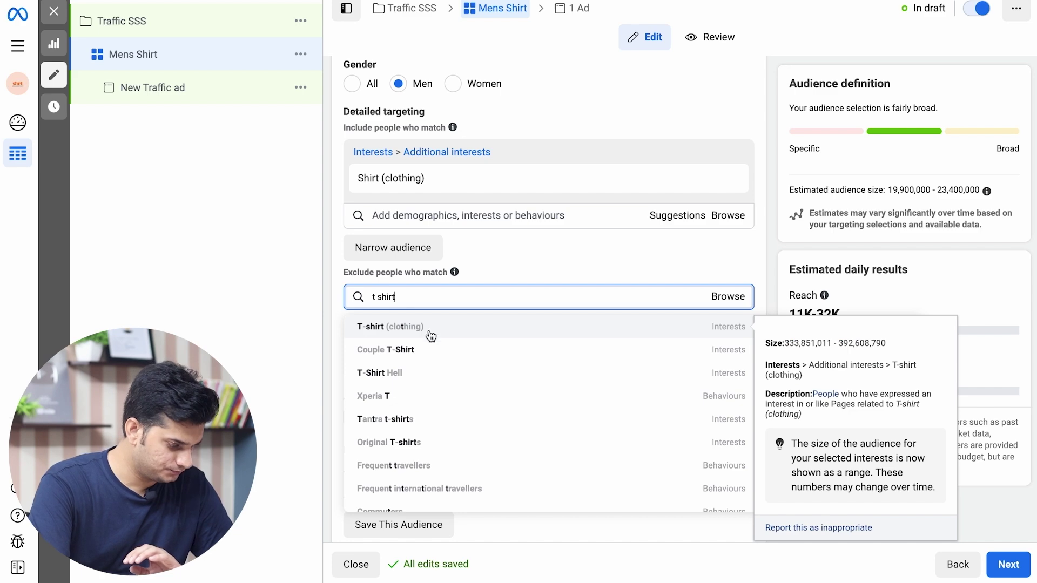
click(431, 335)
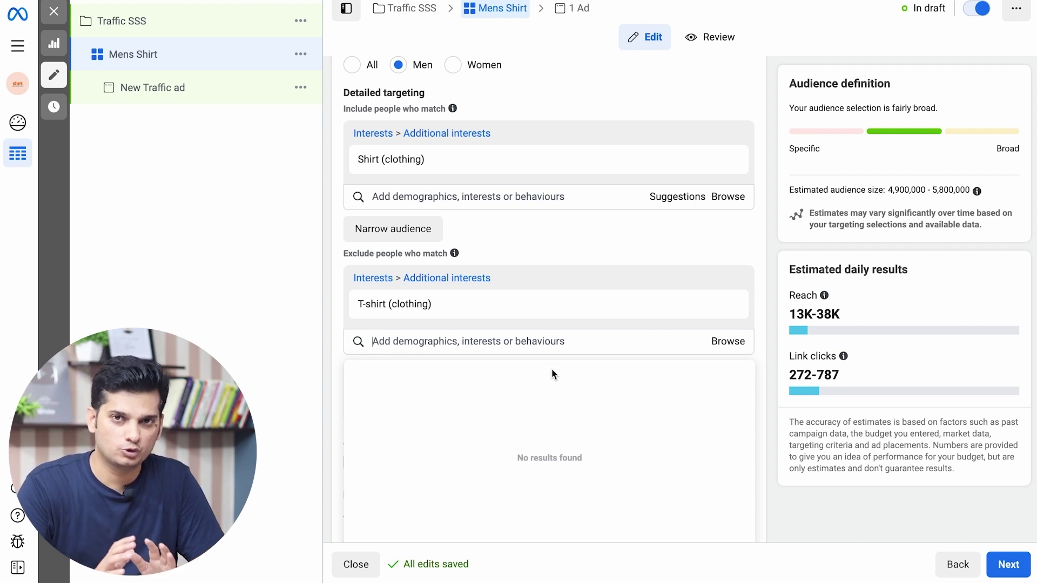
Start a narrowing condition for the audience and add the interest Formal wear to the included people.
click(415, 238)
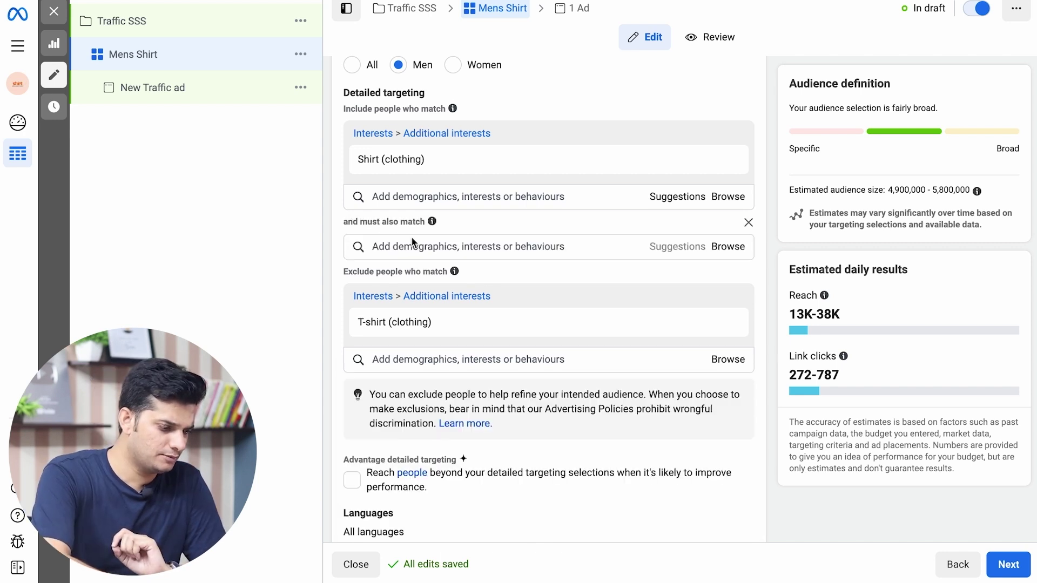
click(466, 249)
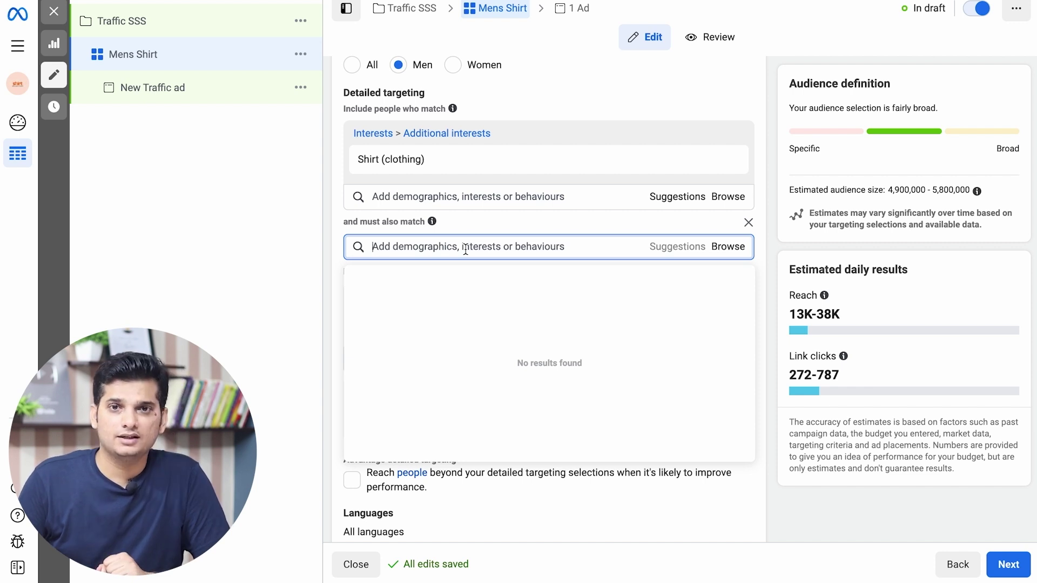
click(444, 197)
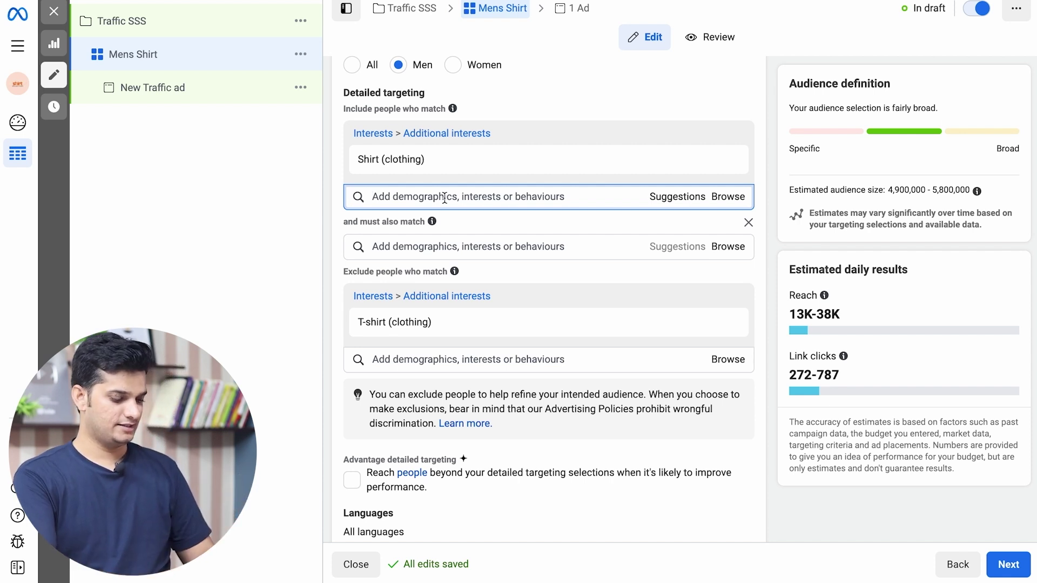
text(formal)
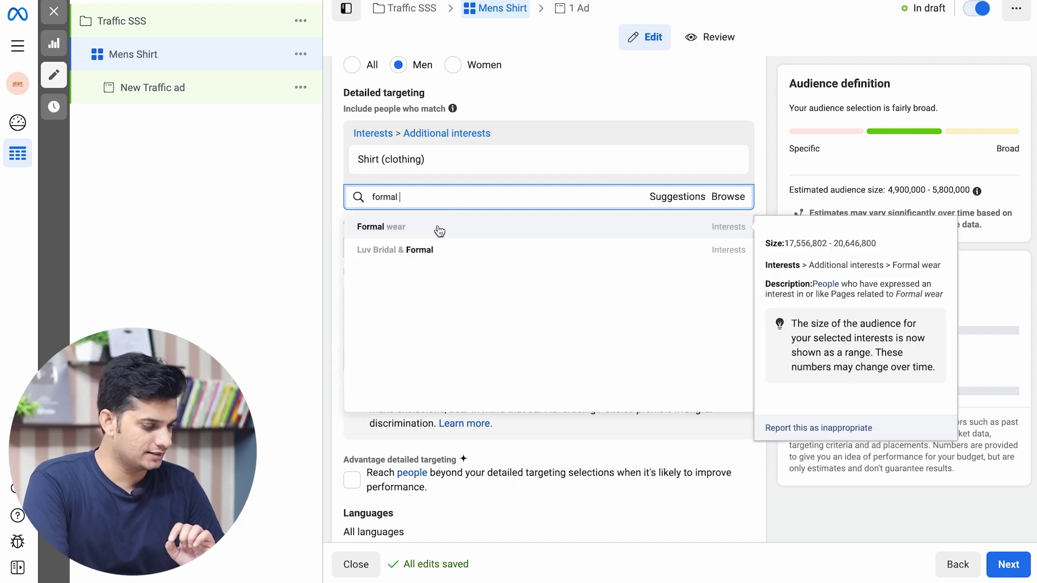
click(438, 231)
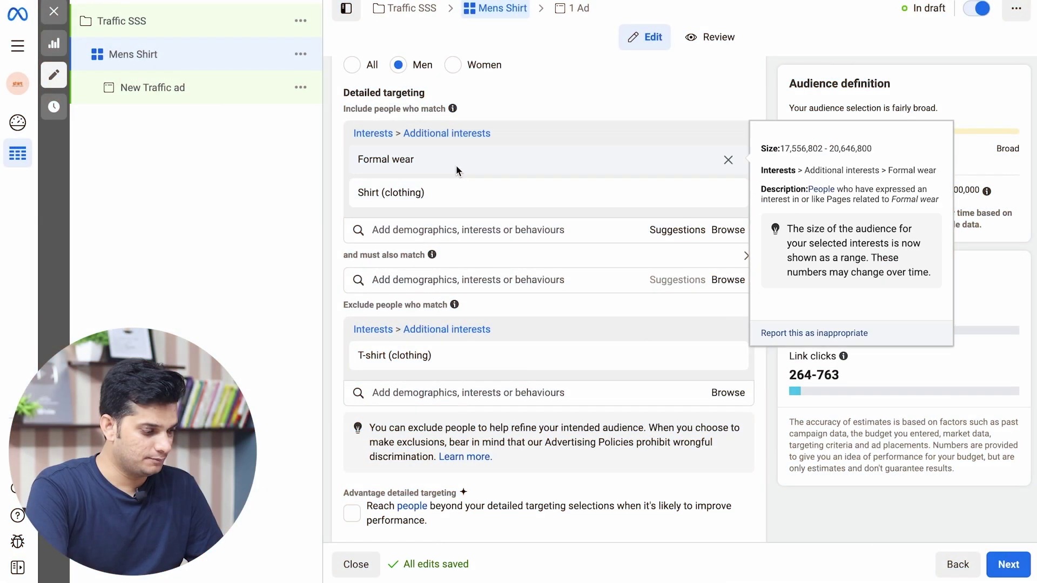
Remove the Shirt (clothing) interest from the people included in detailed targeting.
mouse_move(457, 199)
click(458, 231)
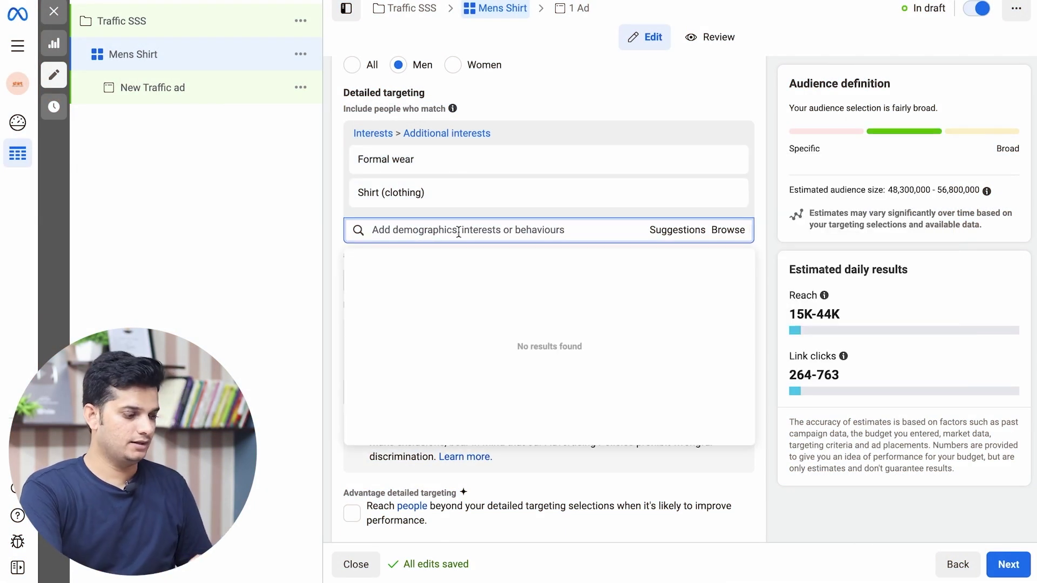
click(456, 105)
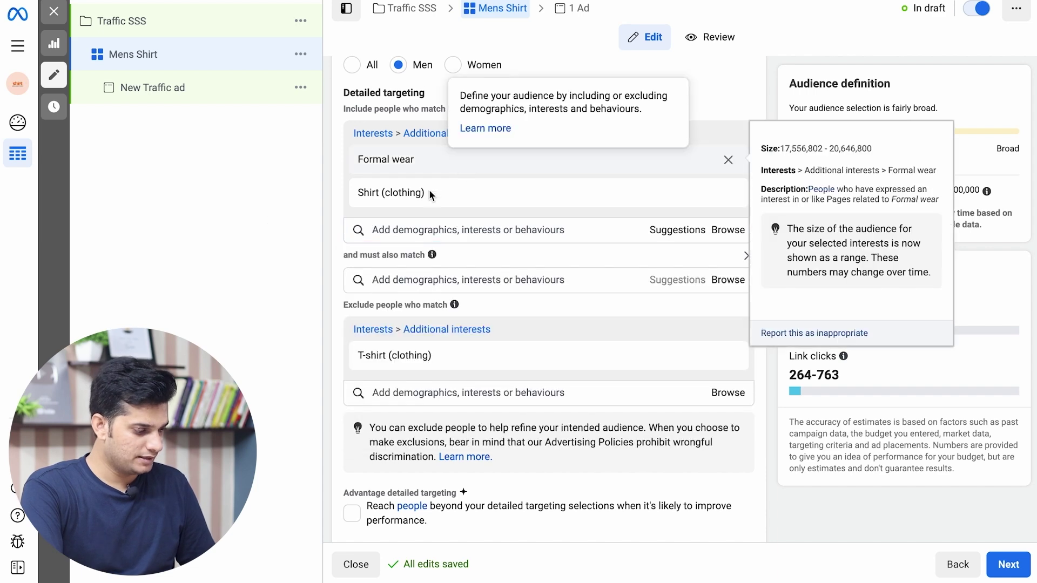
click(398, 228)
click(288, 267)
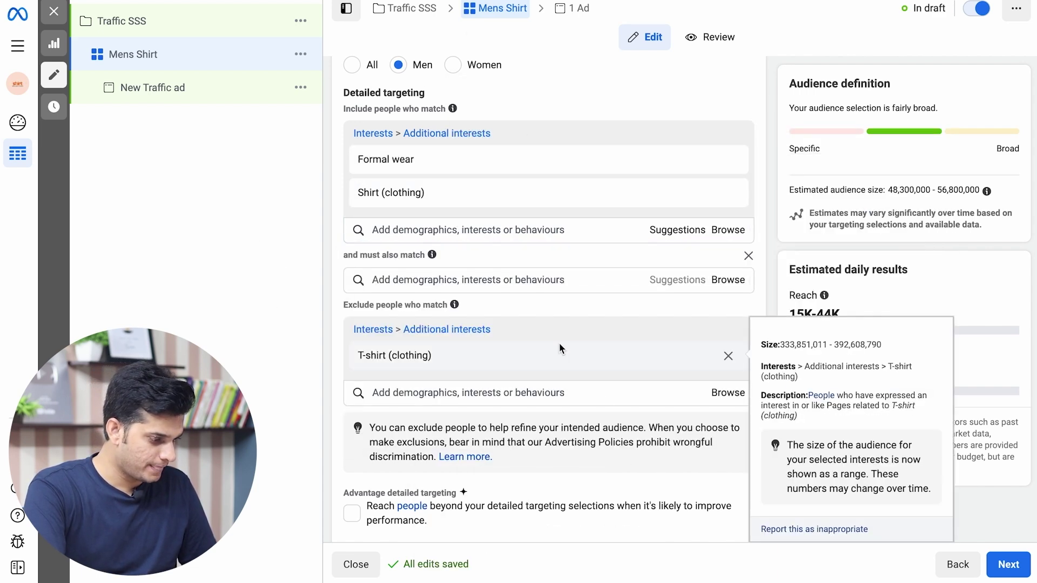
click(735, 193)
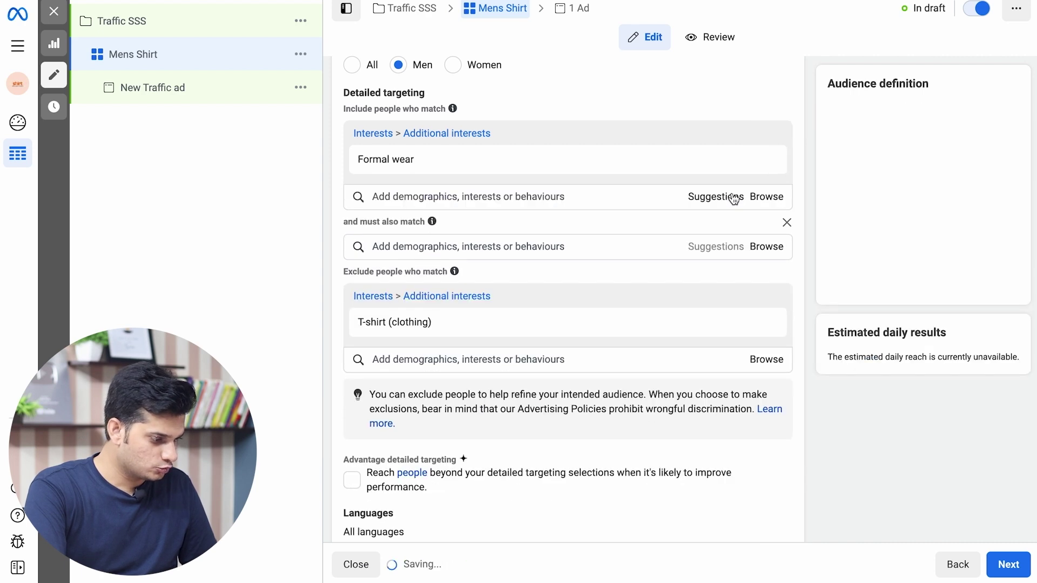
Require the audience to also match the interest Formal wear and check the estimated audience size.
mouse_move(424, 218)
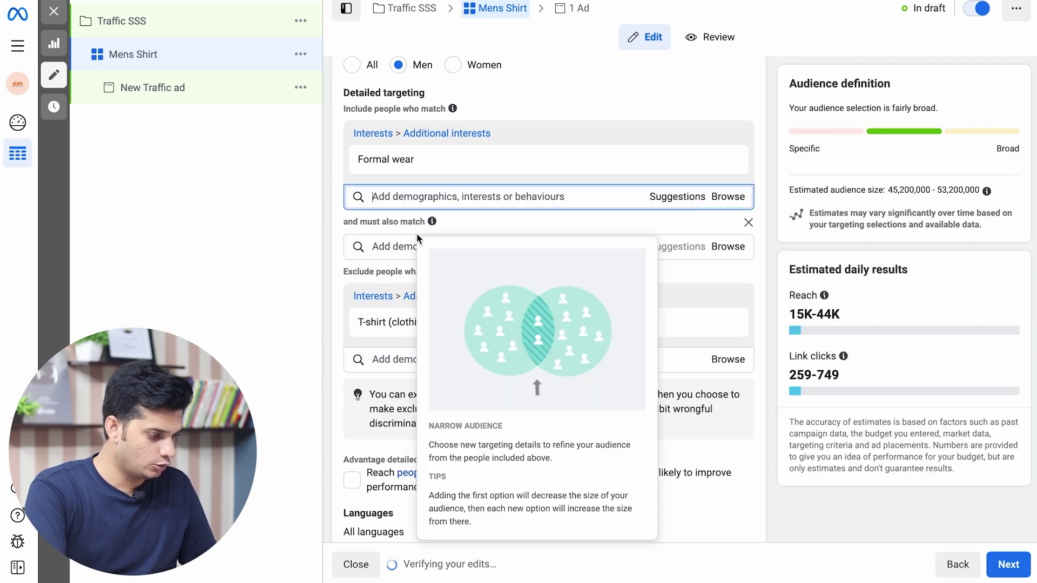
click(396, 248)
text(f)
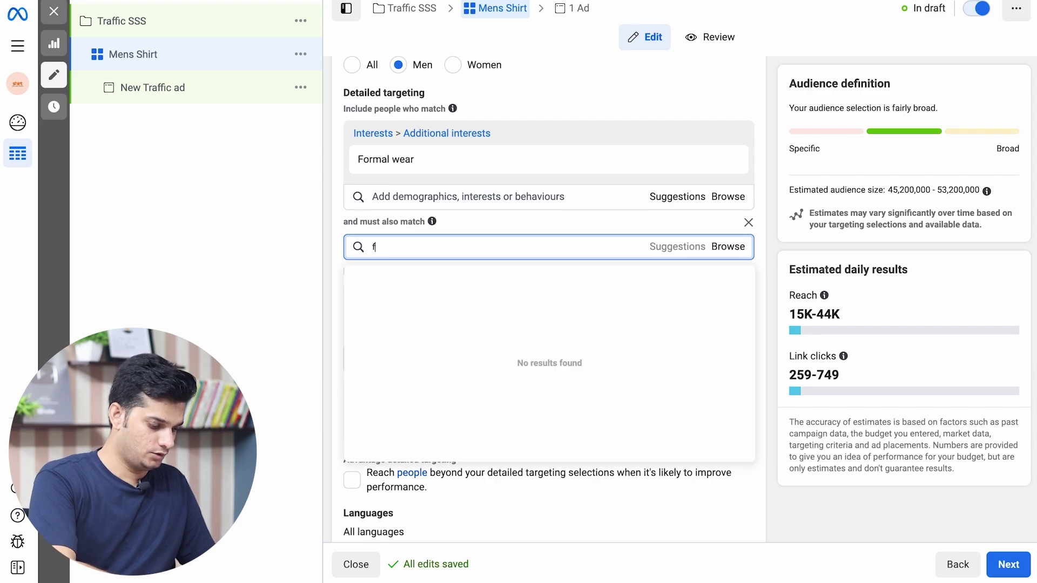
text(ormal we)
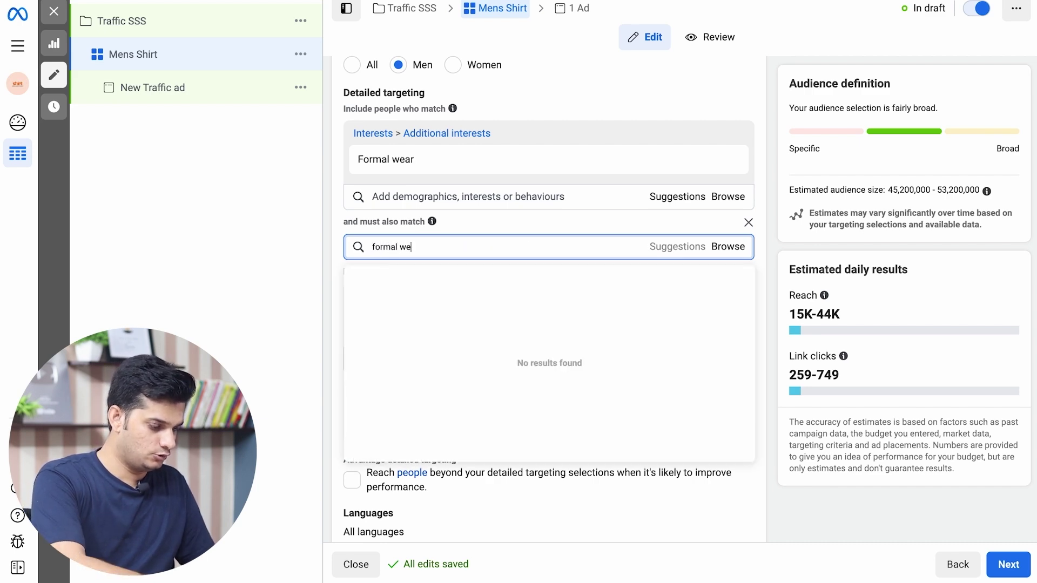
click(423, 280)
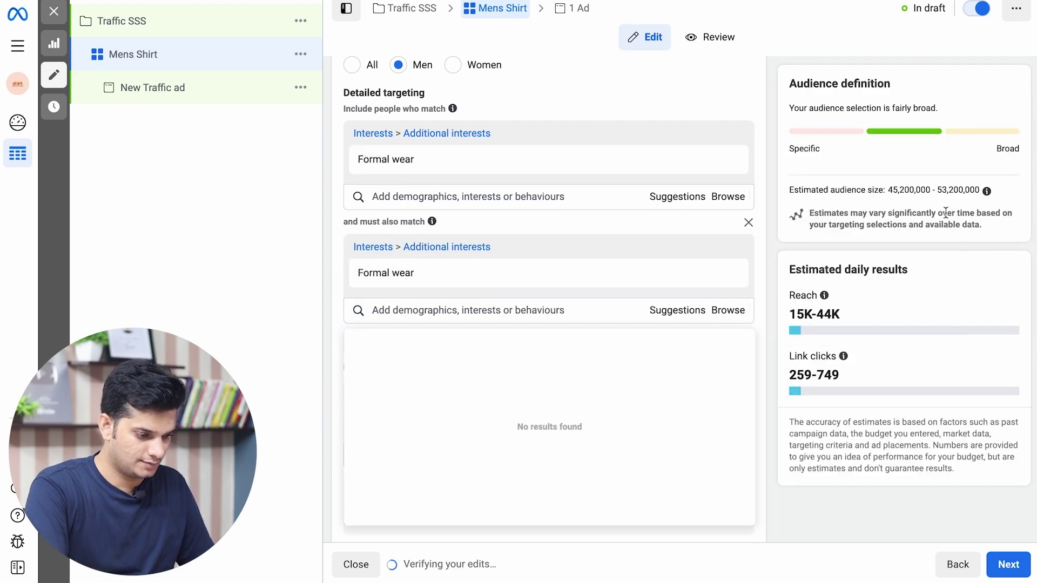
drag(913, 191, 972, 191)
double_click(968, 192)
click(431, 328)
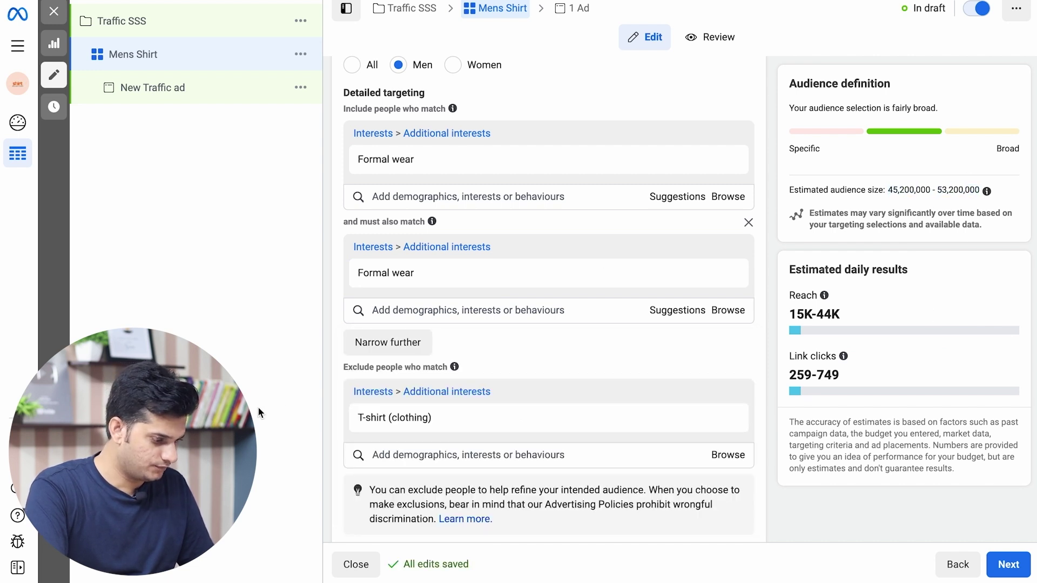
click(434, 319)
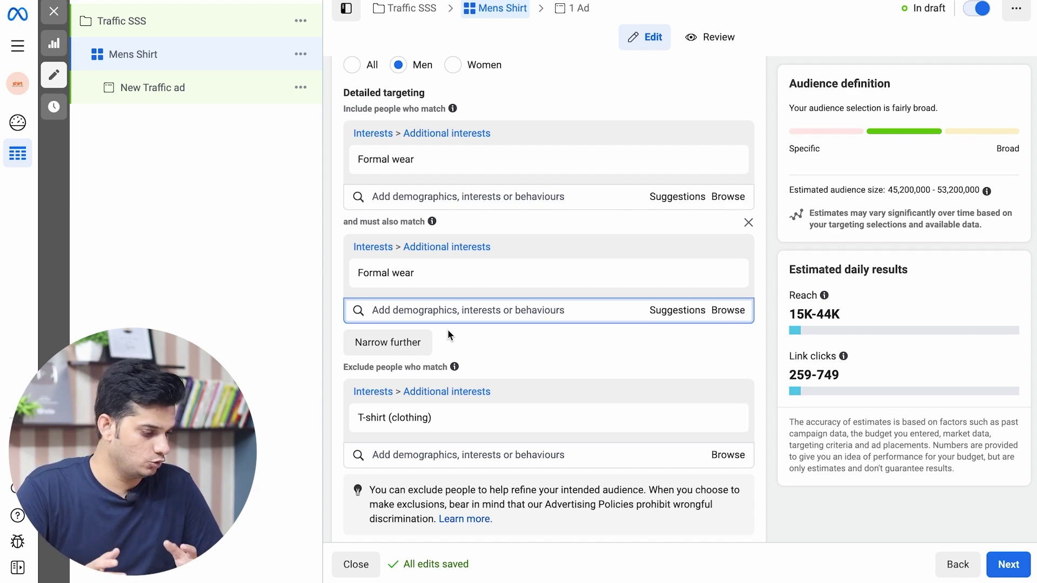
Narrow the audience further by browsing the behaviours and requiring Anniversary (within 61-90 days).
scroll(447, 331, down, 1)
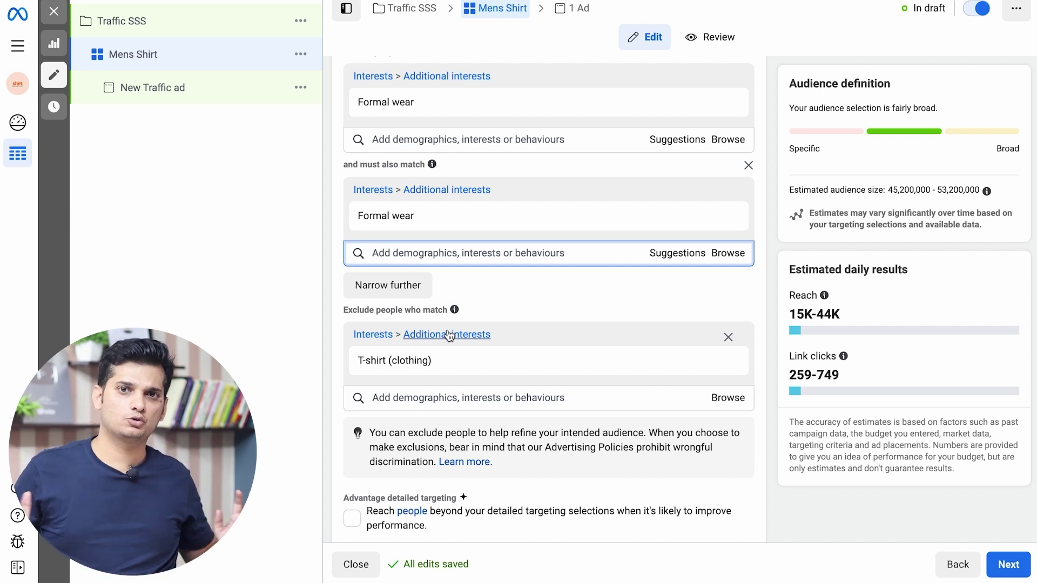
scroll(448, 334, down, 1)
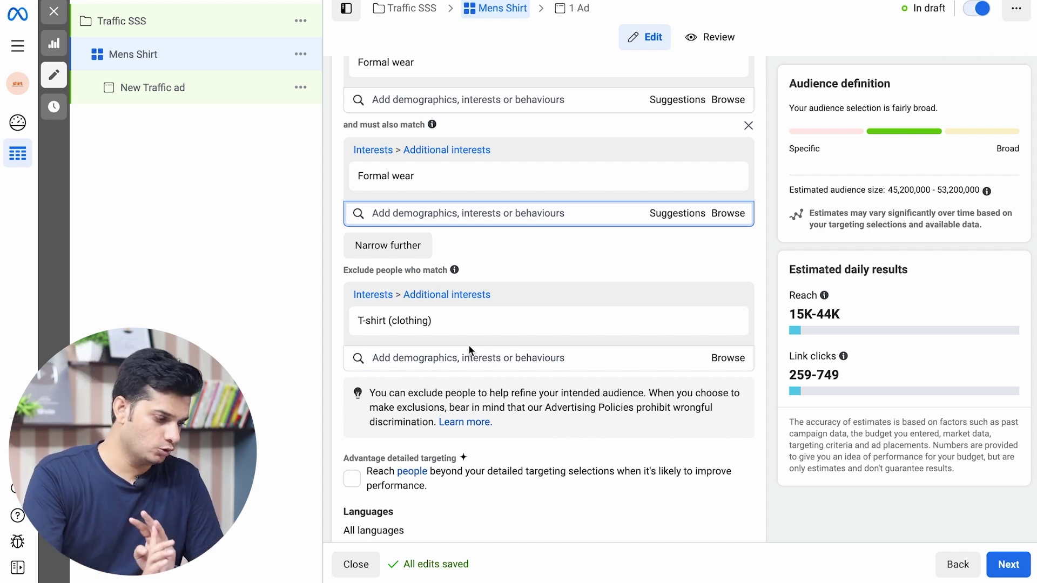
click(407, 244)
click(740, 268)
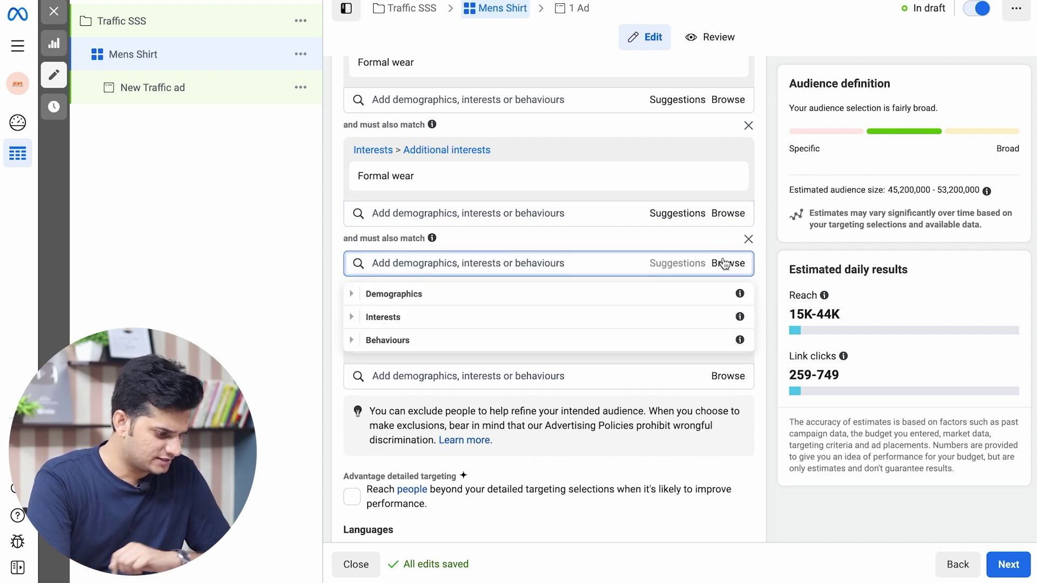
click(361, 341)
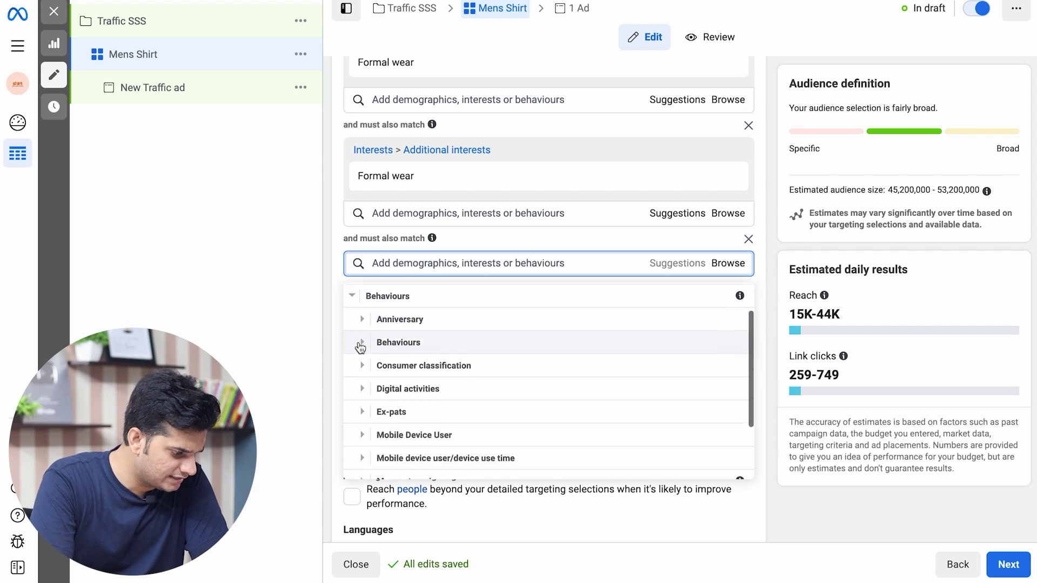
click(363, 318)
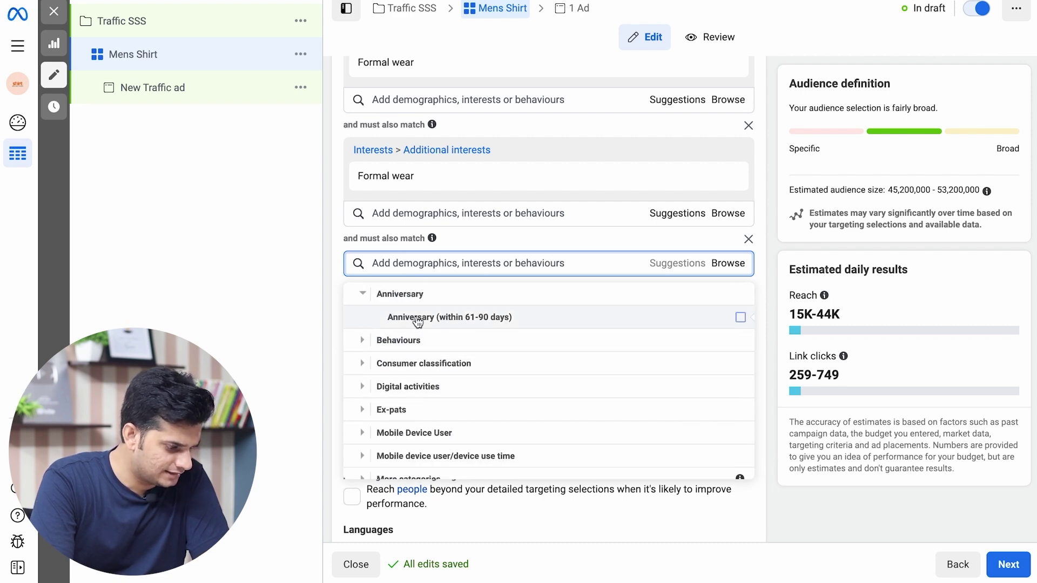
click(416, 321)
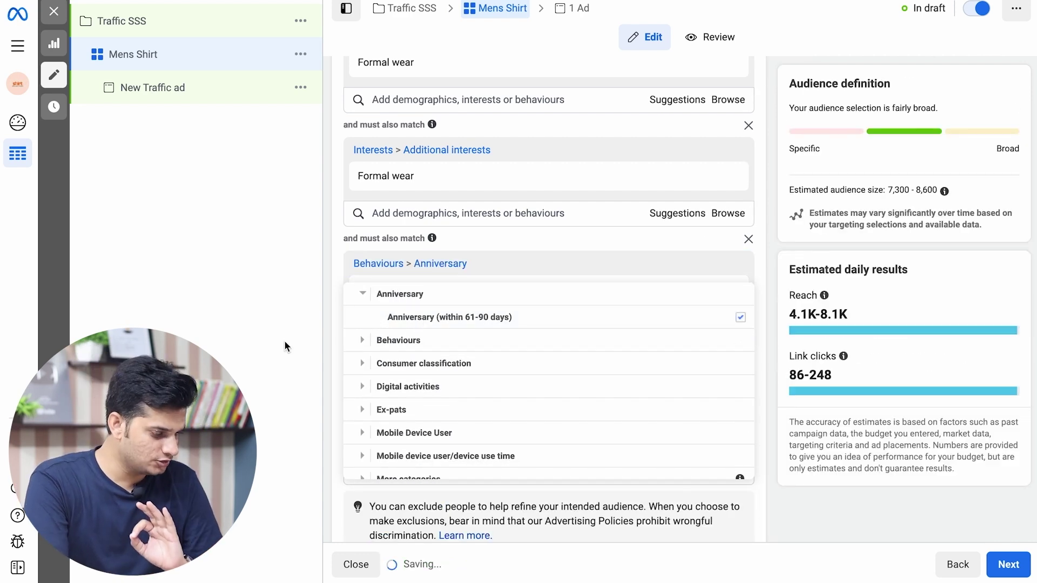
Remove the Formal wear interest from the audience's first narrowing condition.
click(494, 239)
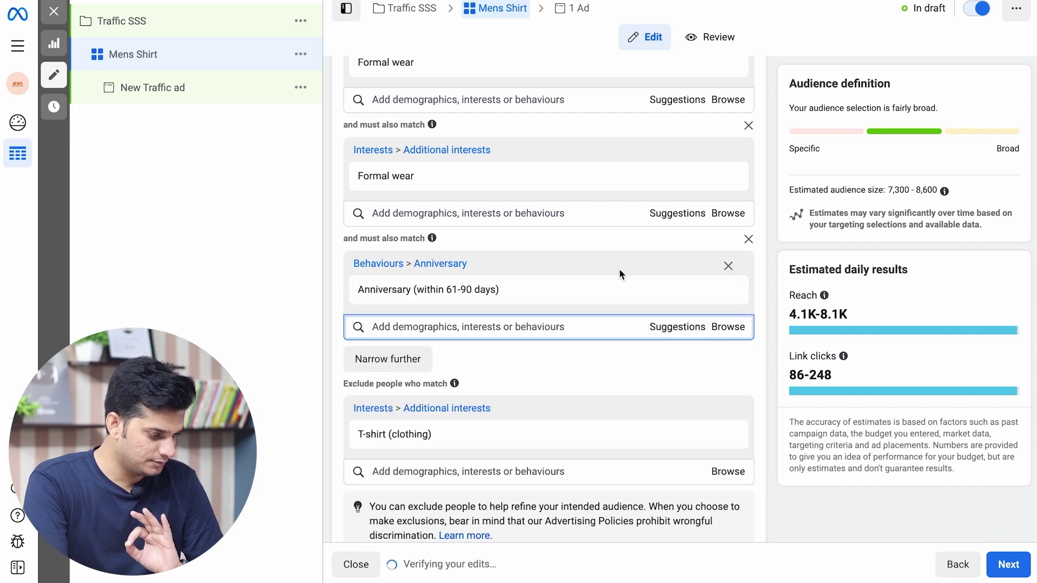
scroll(641, 235, up, 1)
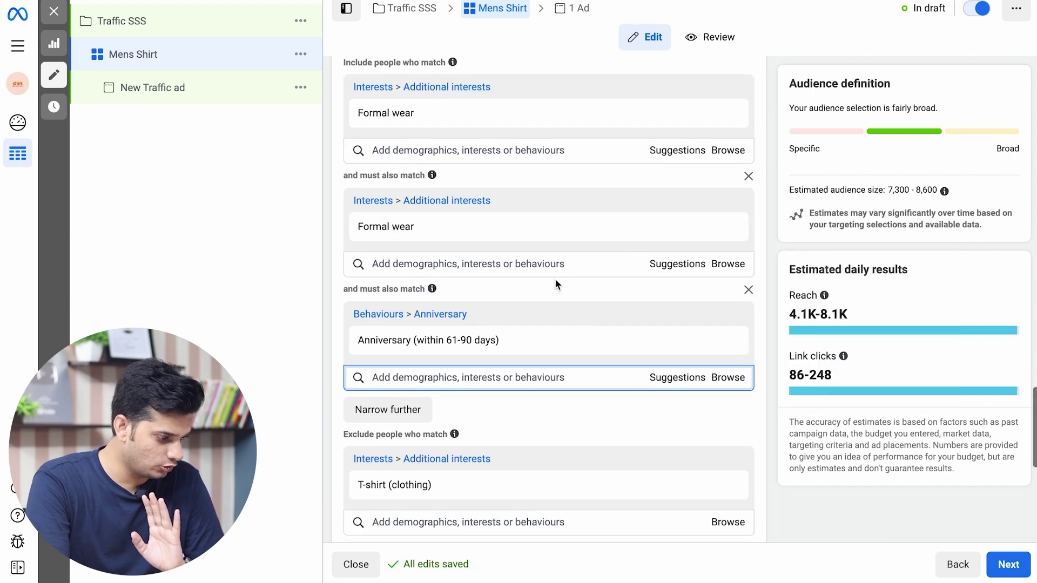
scroll(559, 229, up, 1)
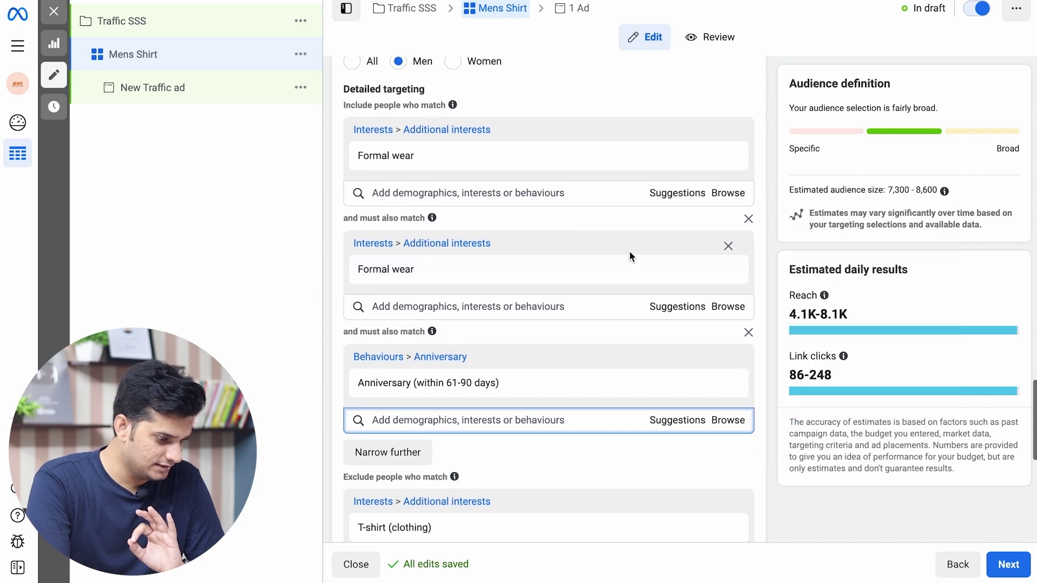
click(729, 246)
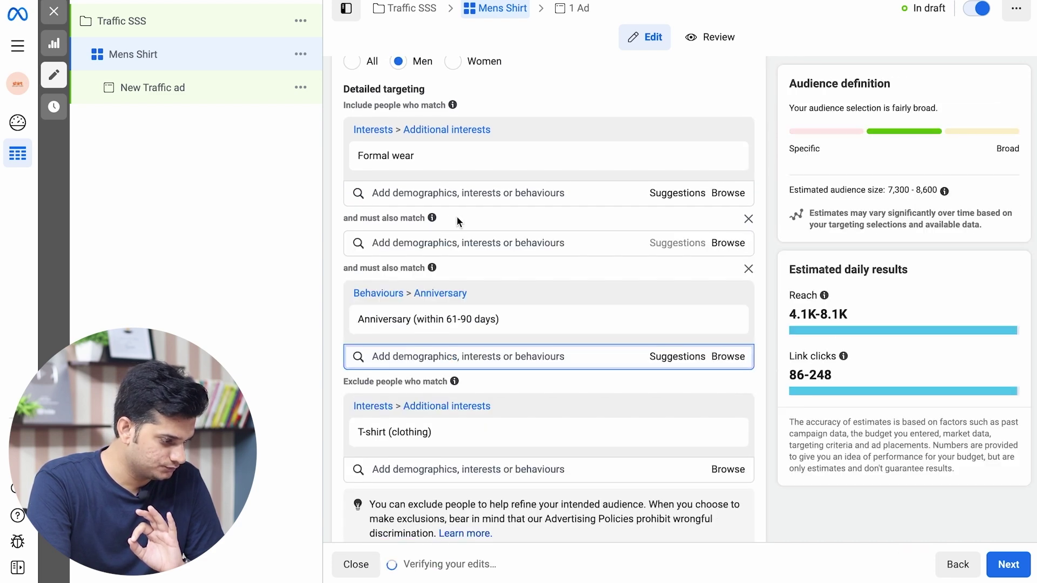
scroll(432, 202, up, 1)
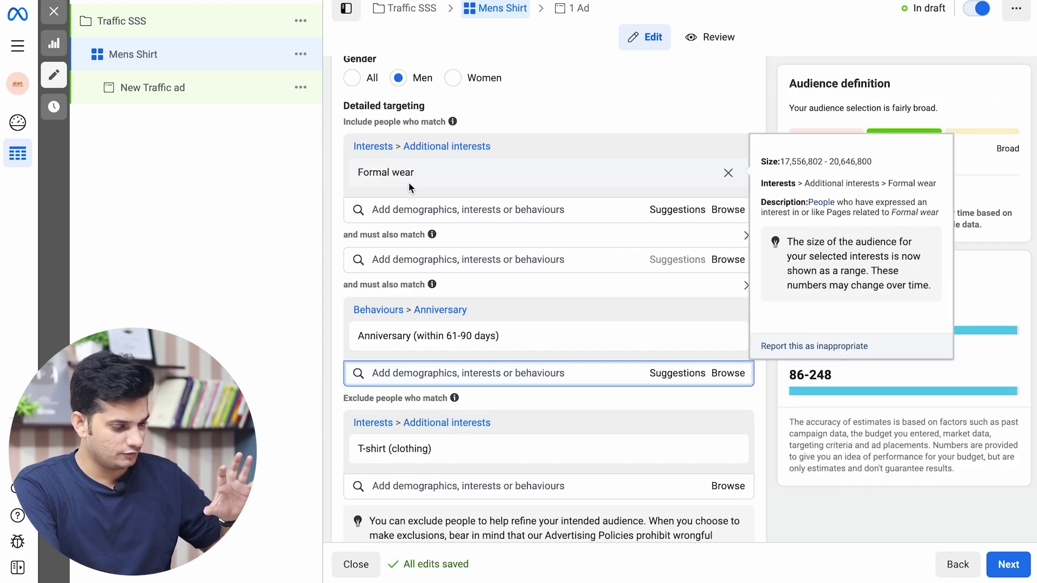
Replace the Formal wear interest with Shirt (clothing) in the people included by detailed targeting.
scroll(648, 162, down, 1)
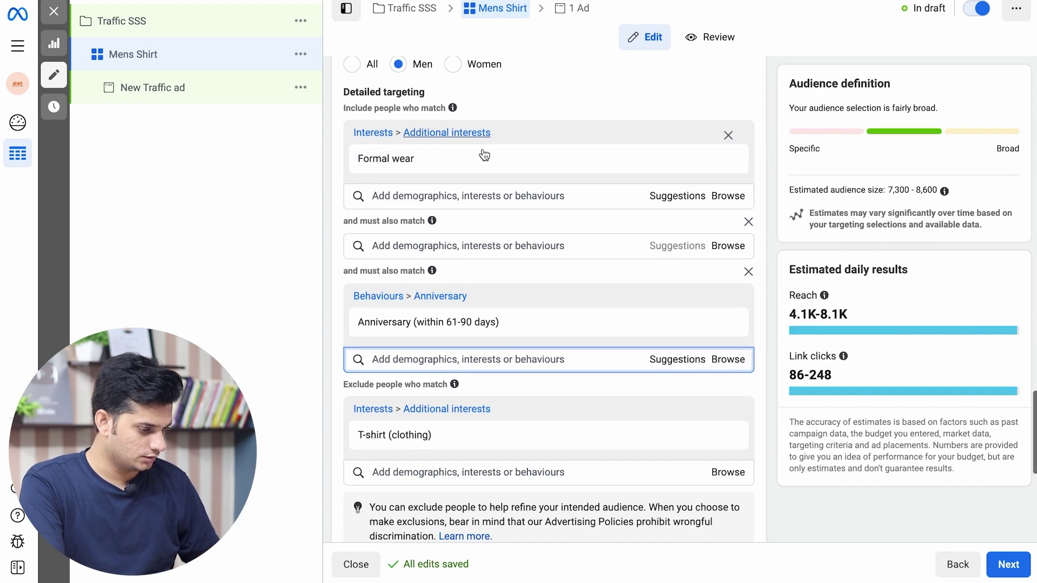
click(727, 152)
click(534, 122)
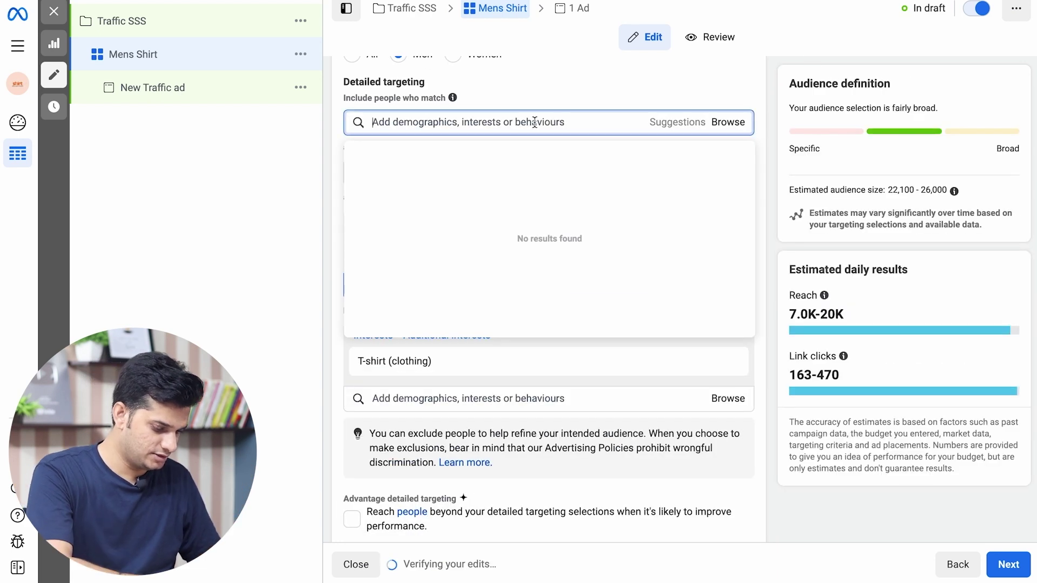
text(shirt)
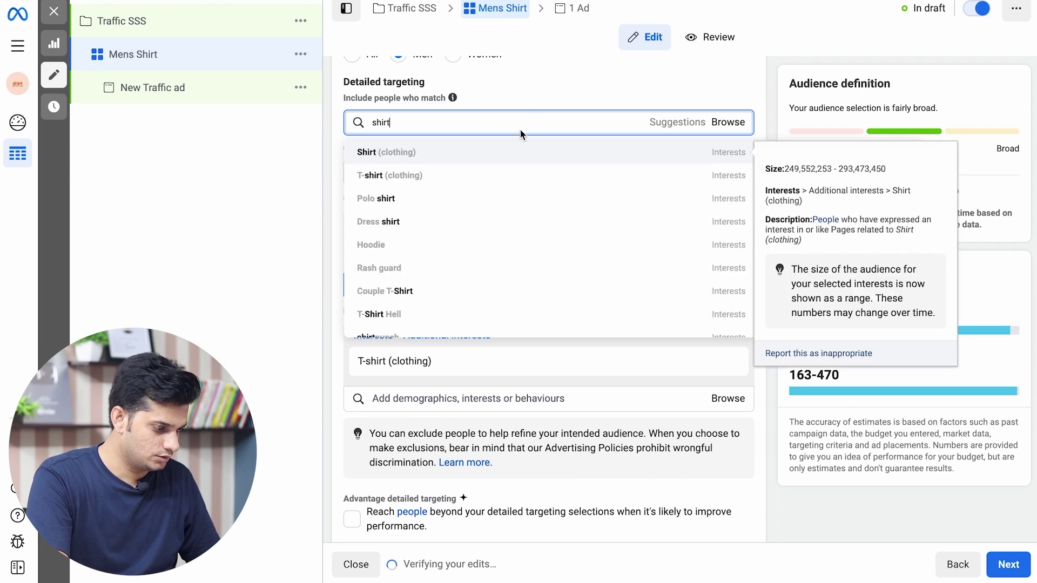
click(470, 144)
click(340, 198)
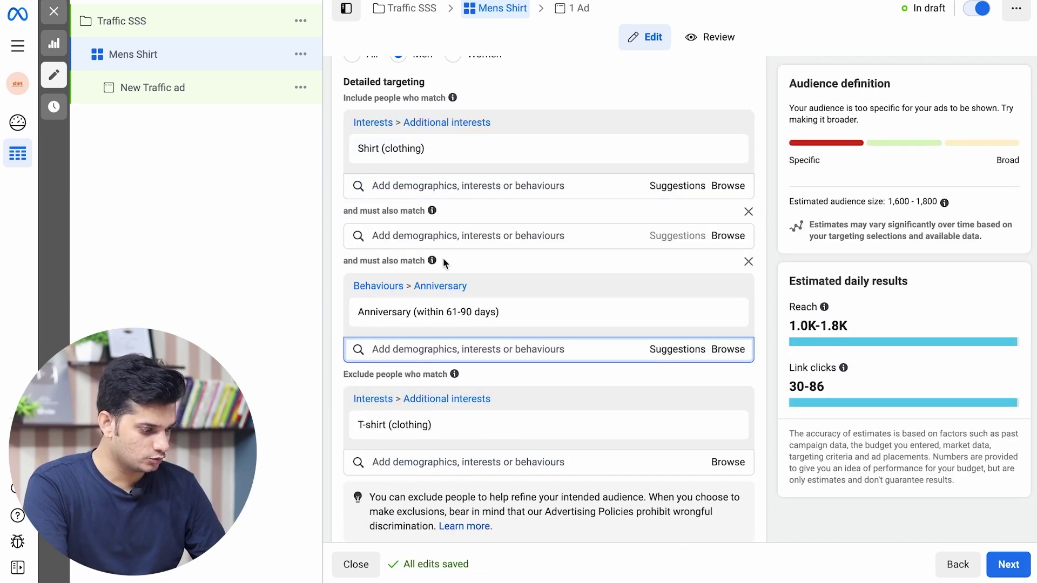
Remove the T-shirt (clothing) interest from the excluded people and check the estimated audience size.
scroll(443, 257, down, 1)
mouse_move(444, 259)
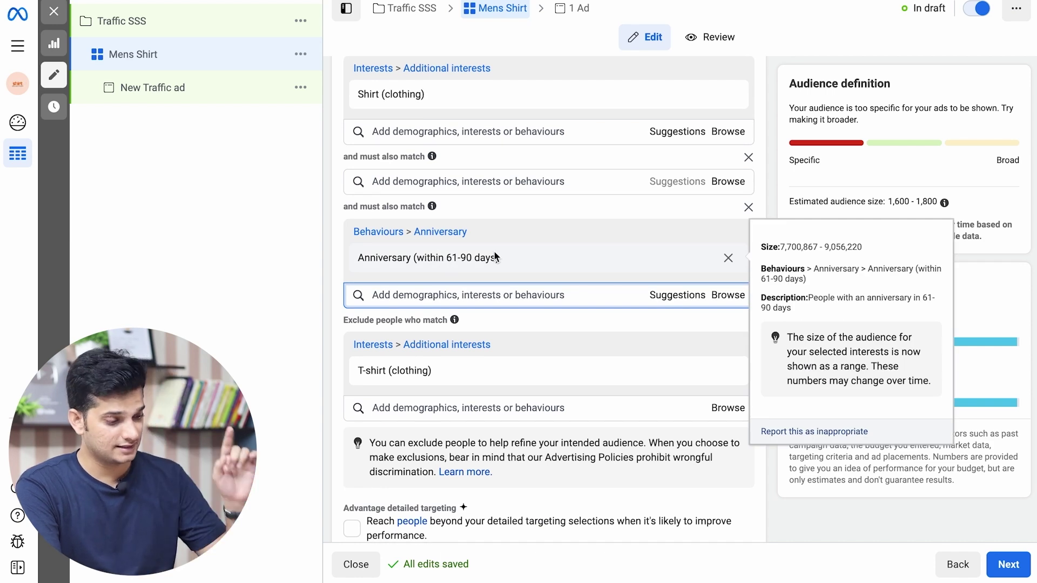
scroll(527, 227, down, 1)
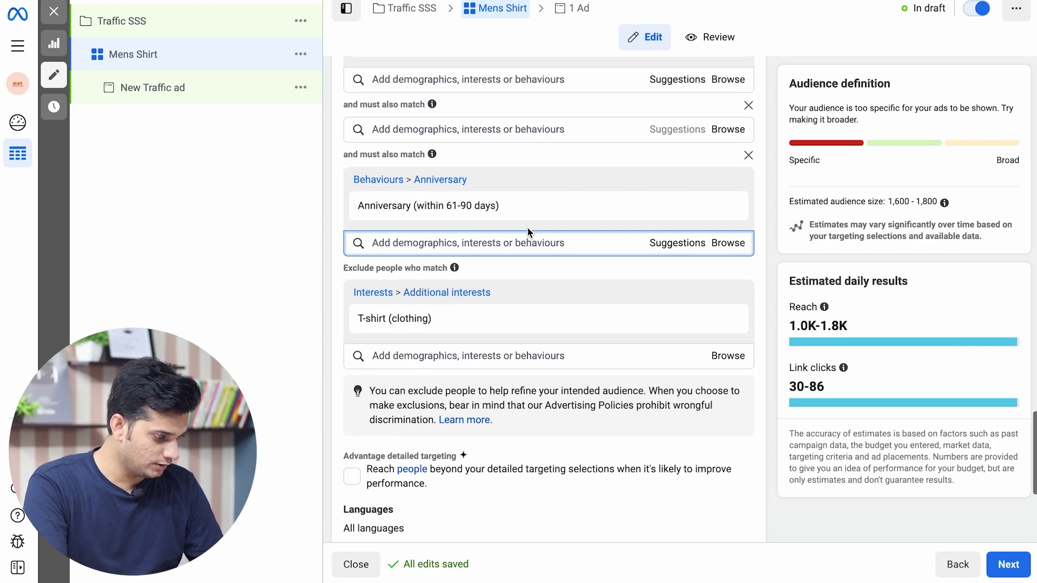
mouse_move(420, 319)
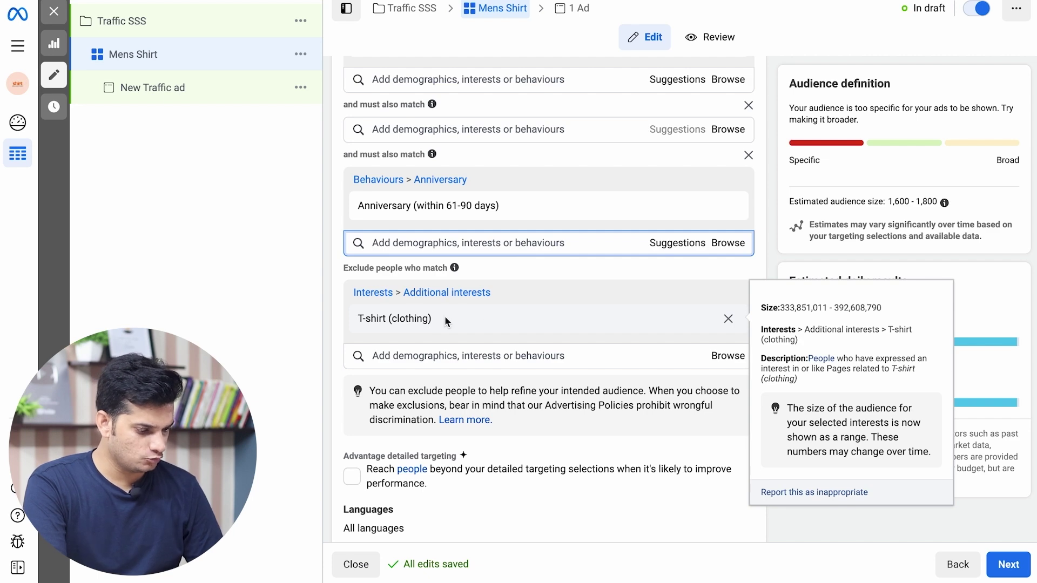
click(728, 323)
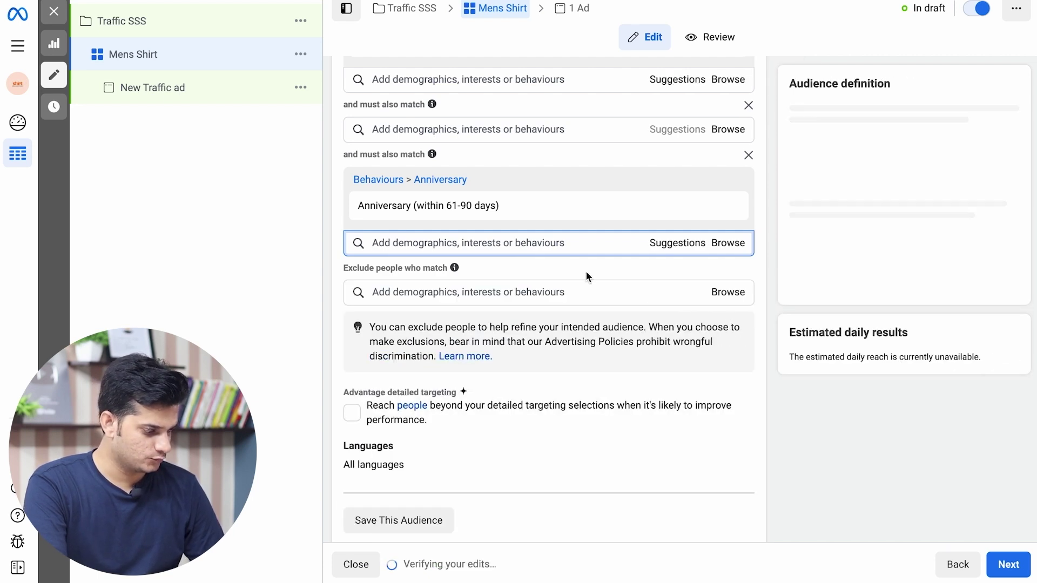
mouse_move(385, 118)
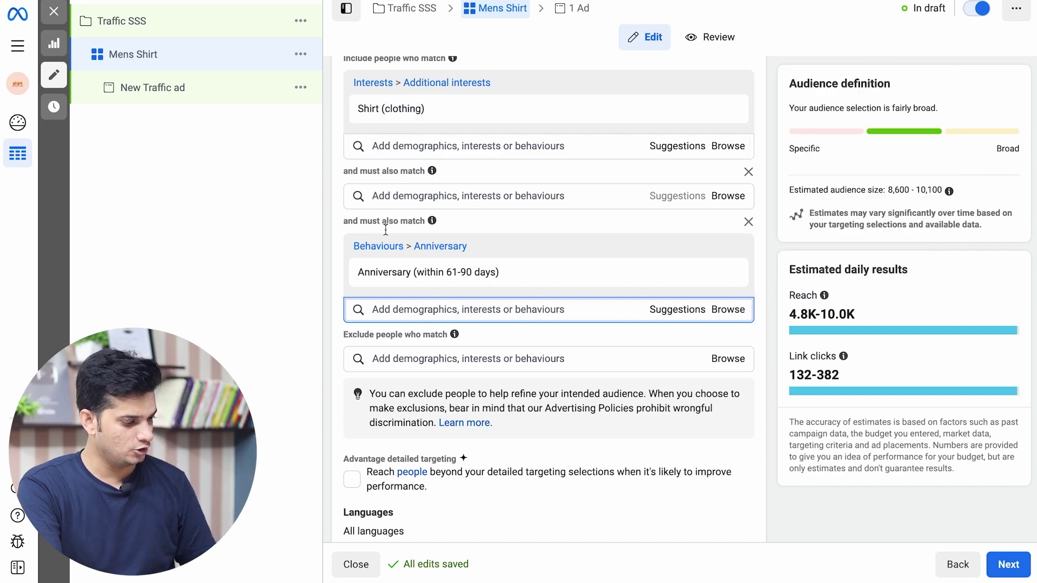
mouse_move(410, 278)
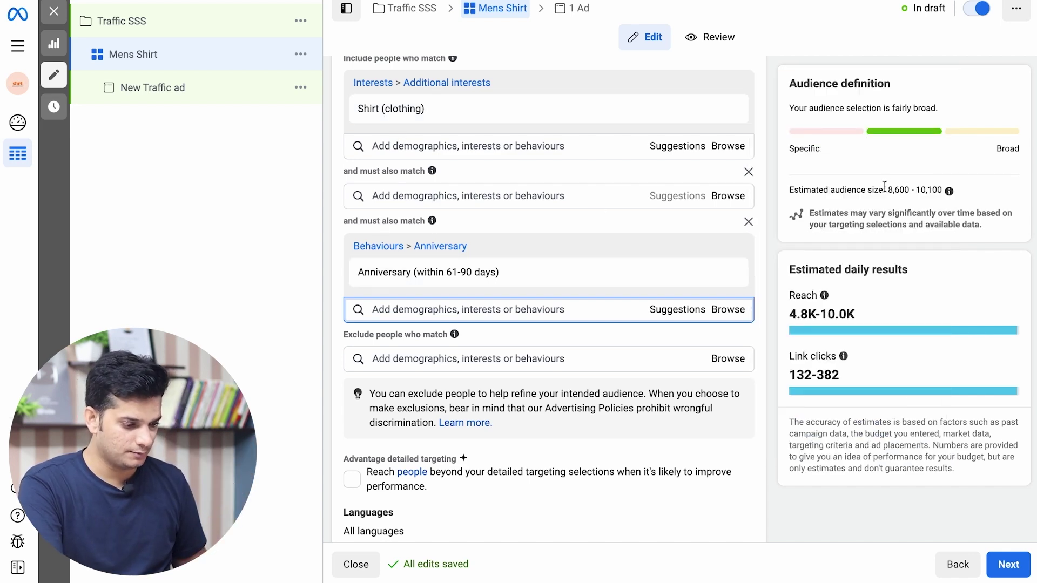
drag(886, 191, 964, 200)
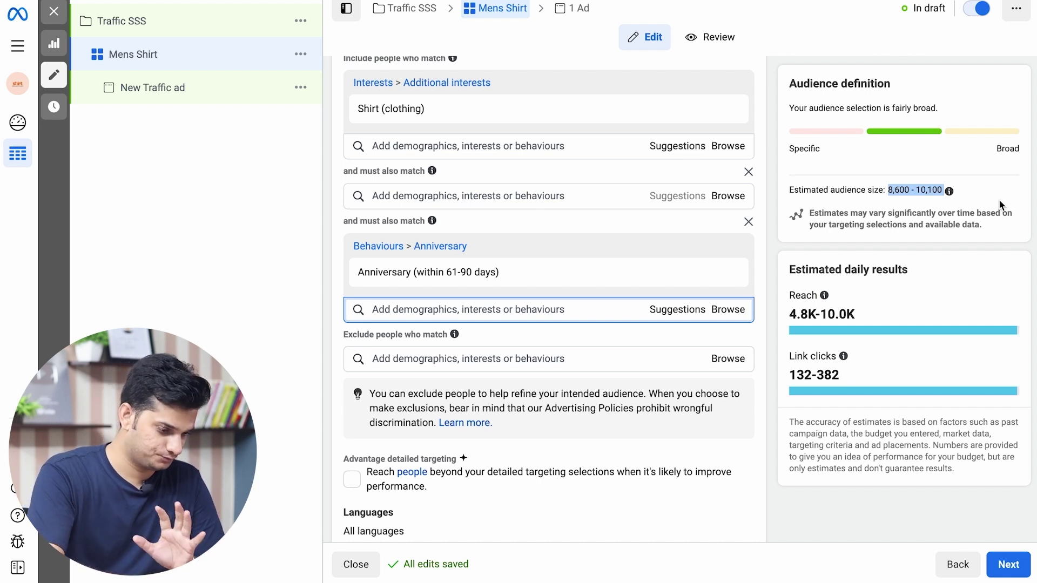
Try Advantage detailed targeting, which reaches people beyond the detailed targeting selections, and turn it off again.
scroll(724, 202, down, 3)
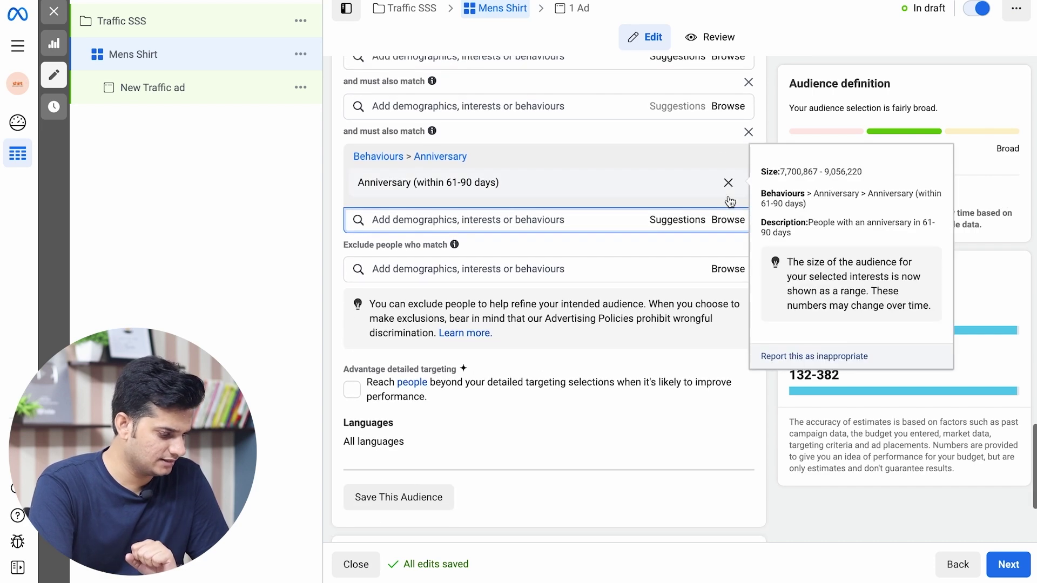
scroll(474, 319, down, 3)
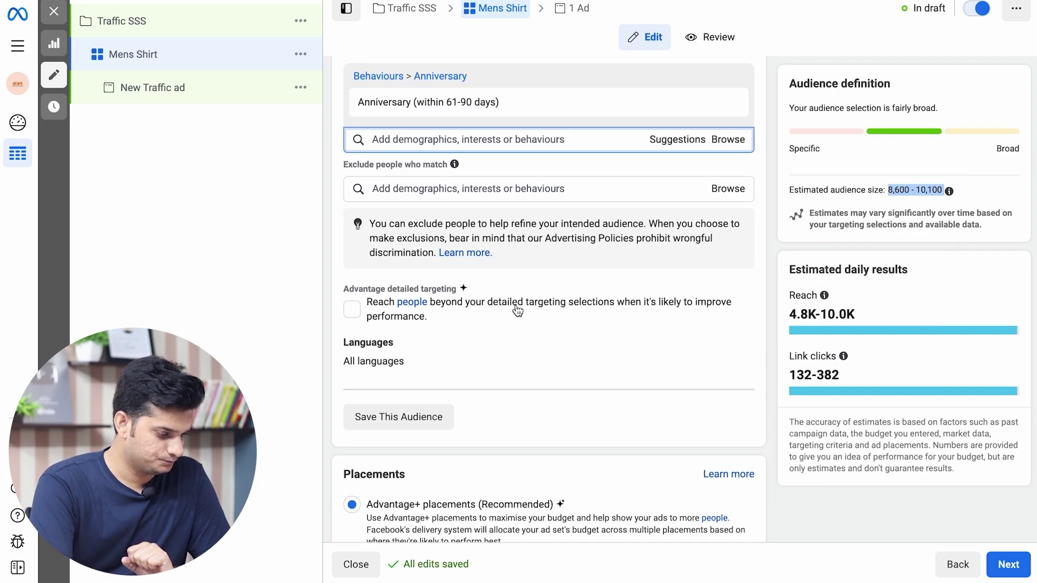
drag(340, 290, 463, 290)
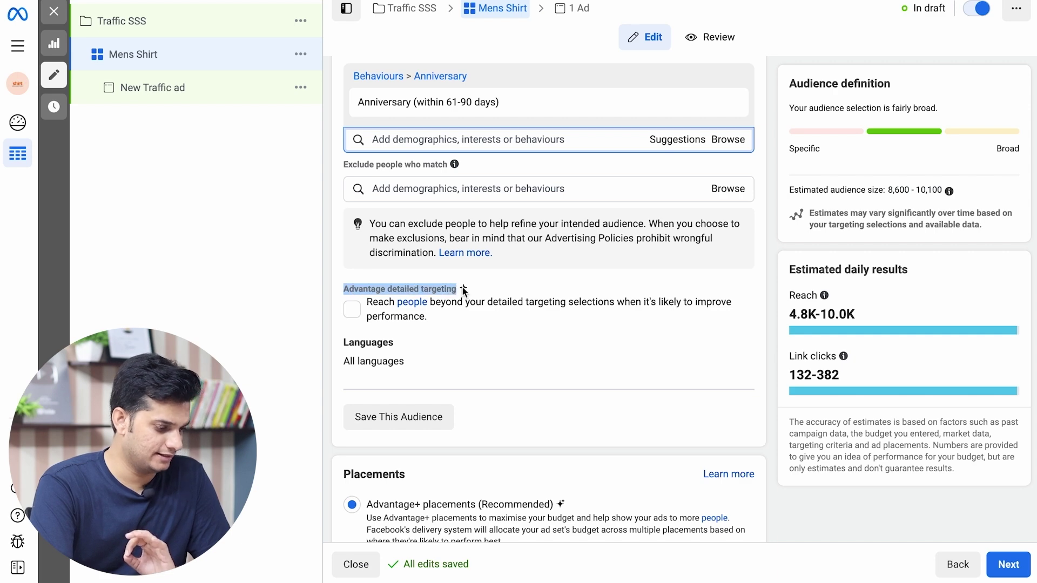
click(356, 315)
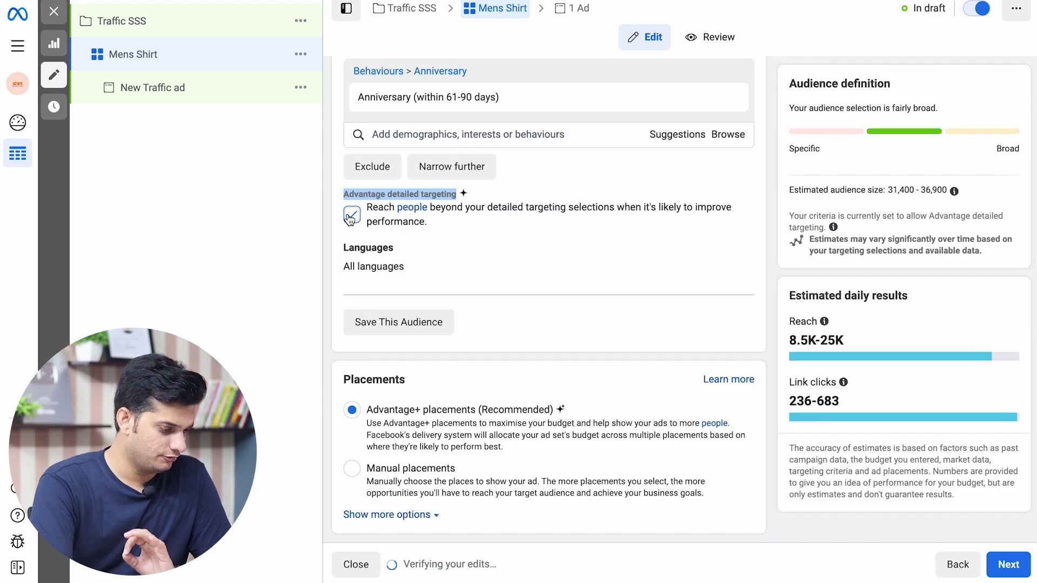
click(351, 215)
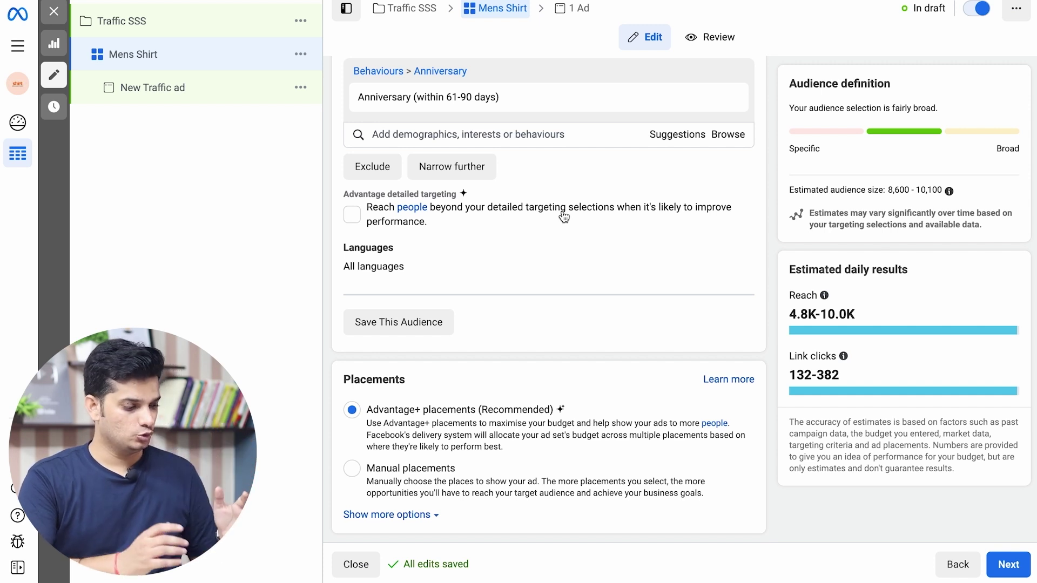
click(352, 215)
click(355, 220)
Review the ad set's location, age, gender and detailed targeting settings, continuing down to the placement options.
scroll(620, 347, up, 1)
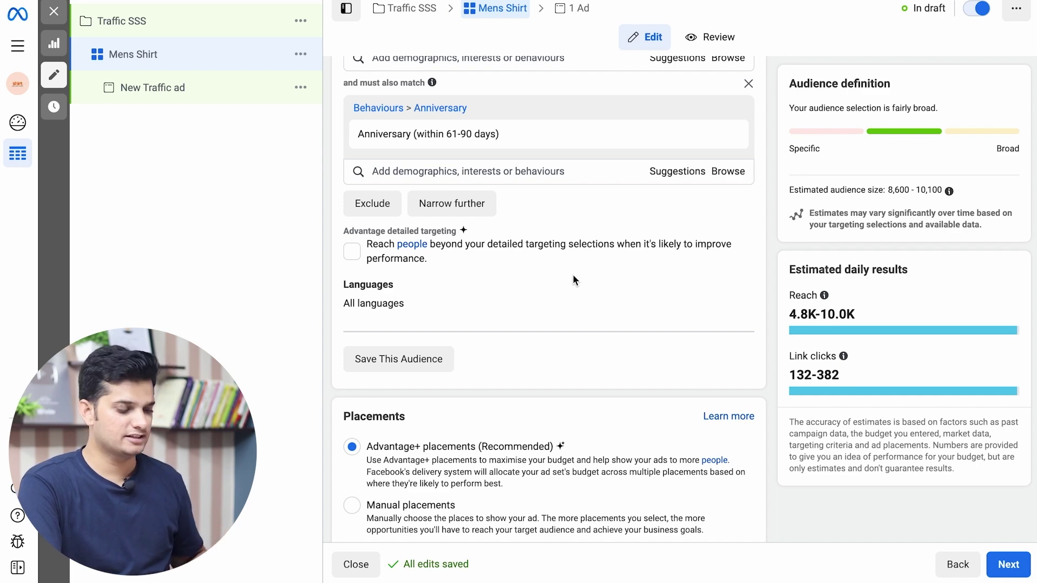
scroll(573, 274, down, 1)
scroll(520, 238, up, 6)
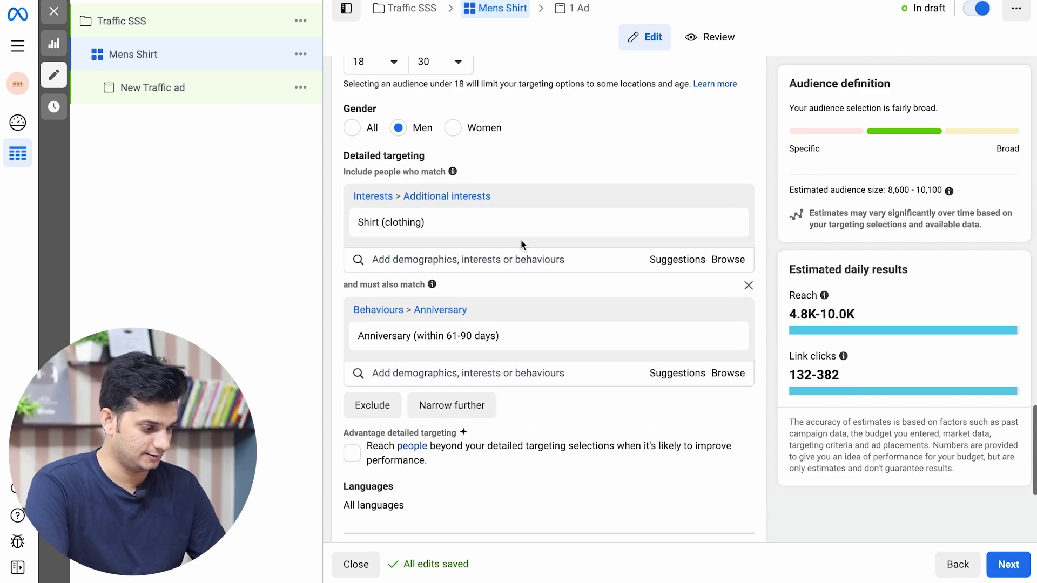
scroll(521, 238, up, 3)
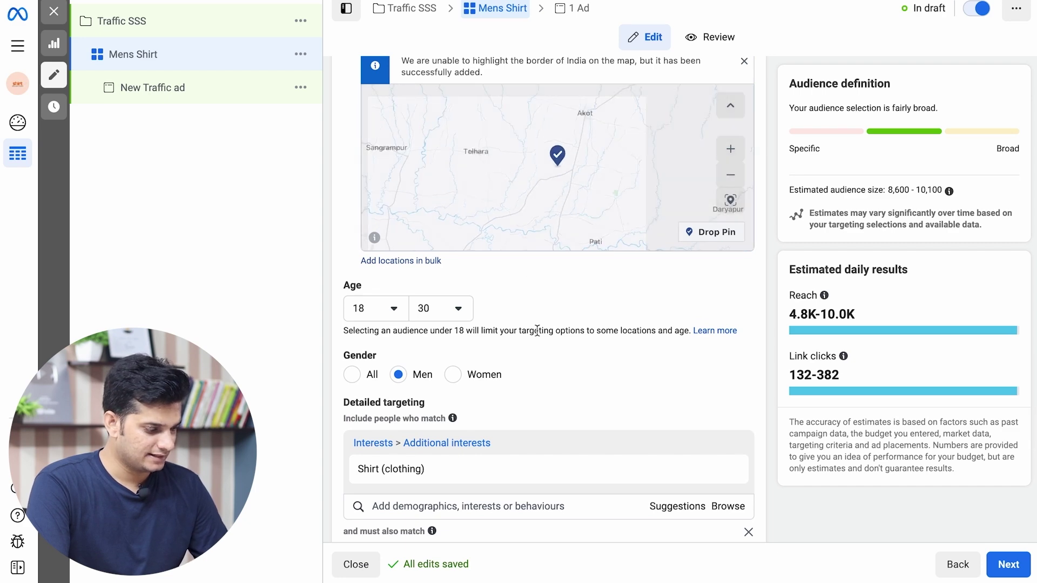
scroll(536, 330, up, 2)
scroll(536, 330, down, 3)
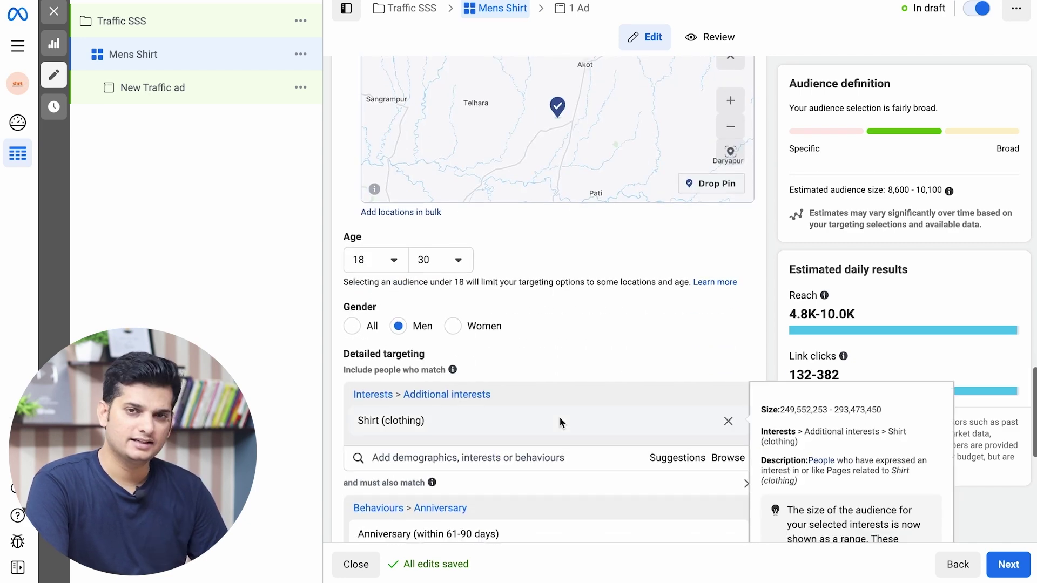
scroll(559, 416, down, 3)
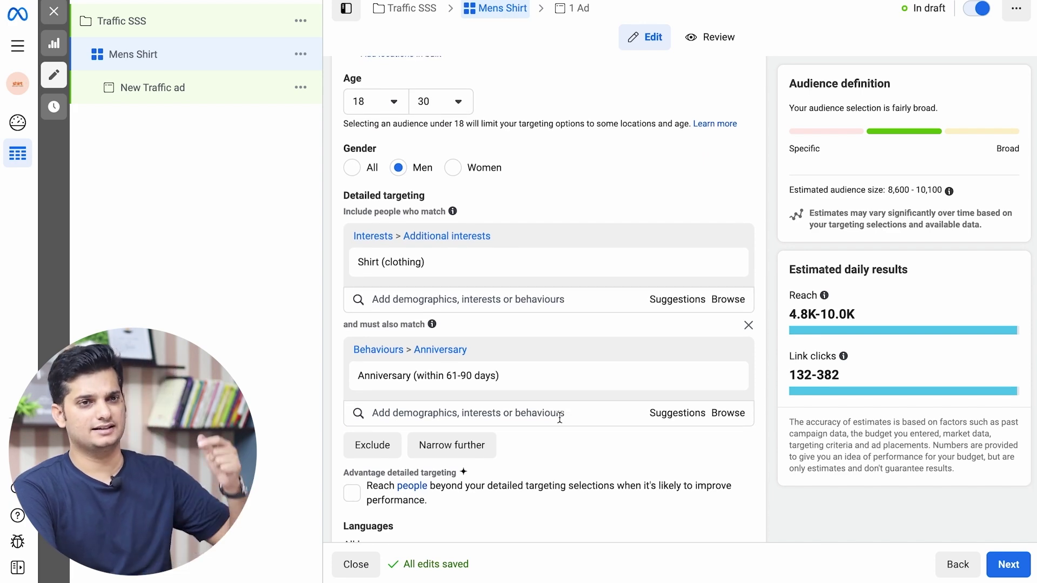
mouse_move(580, 359)
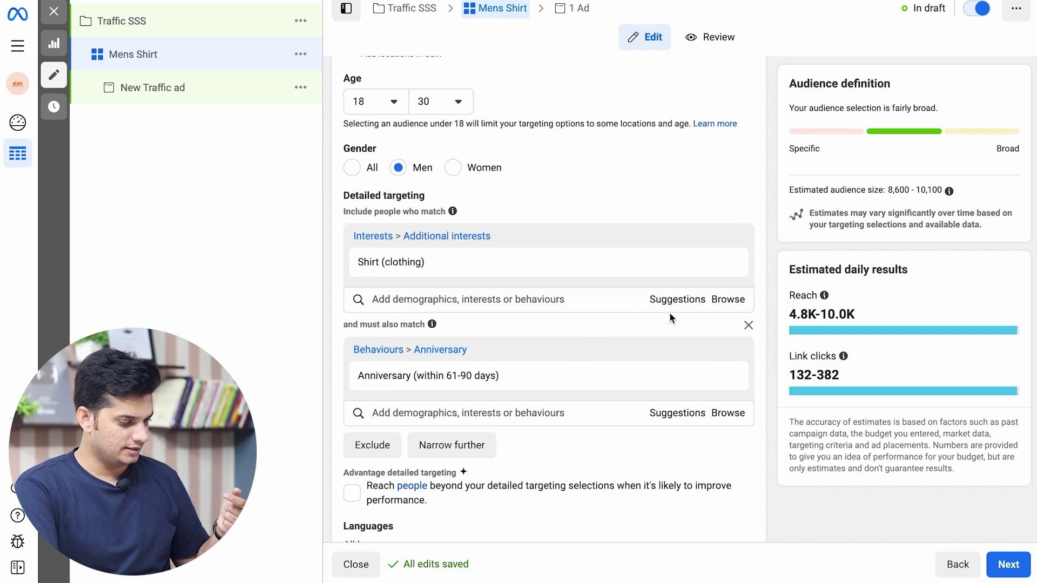
scroll(611, 248, down, 2)
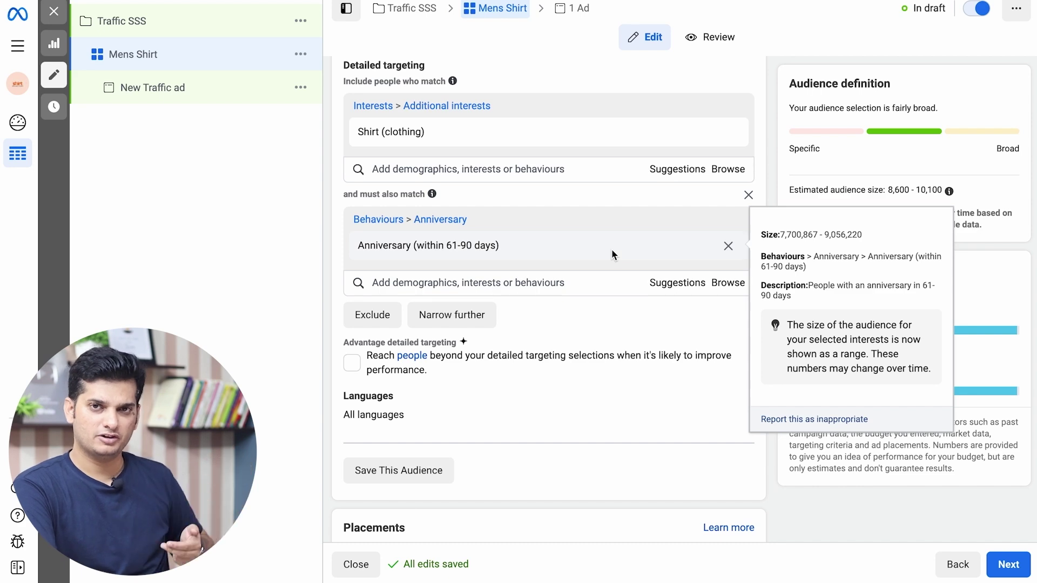
scroll(611, 249, down, 3)
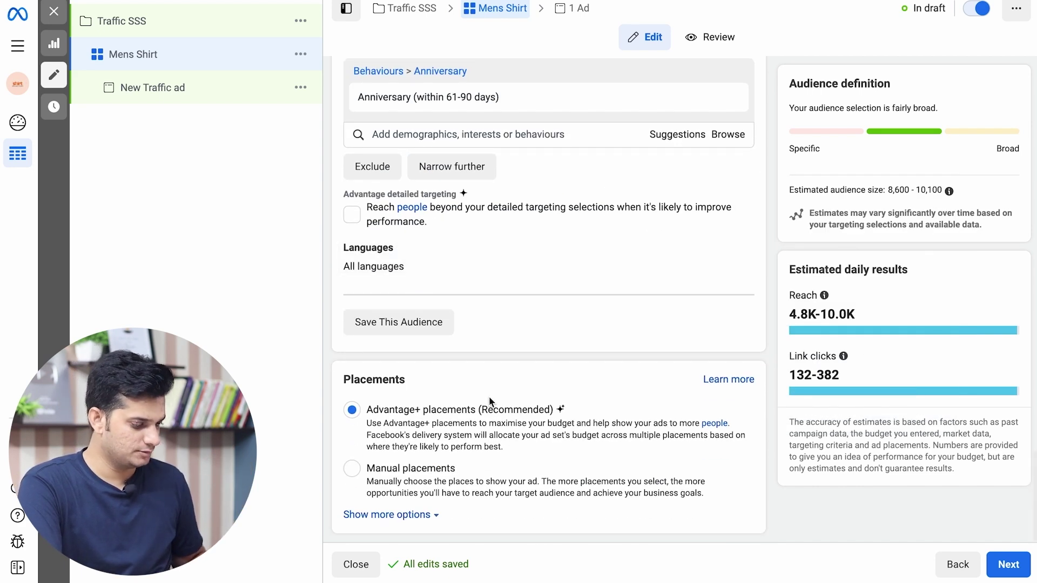
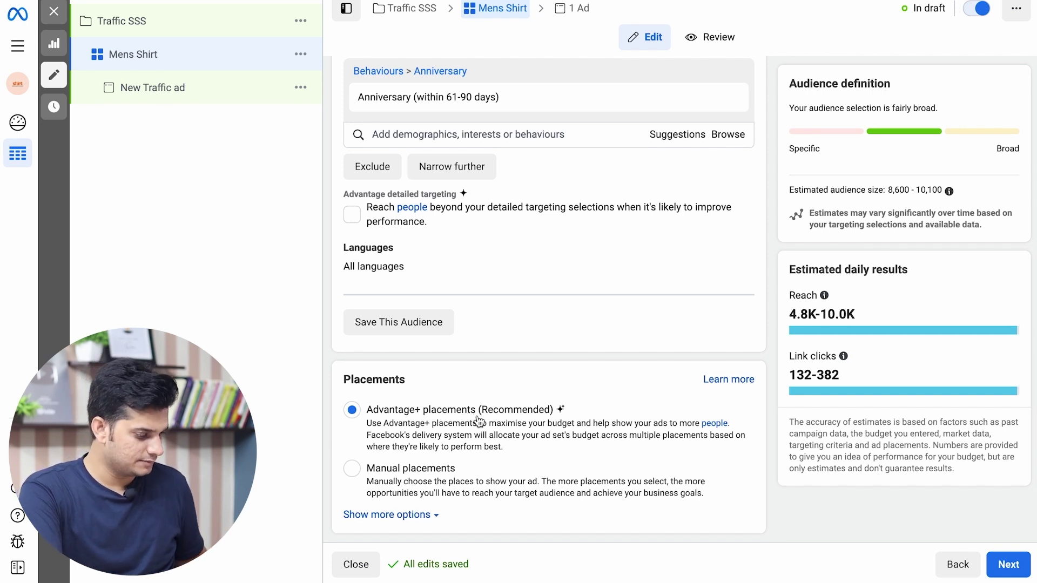
Switch the ad set to manual placements and deselect Facebook, Messenger and Audience Network, keeping only Instagram.
click(378, 467)
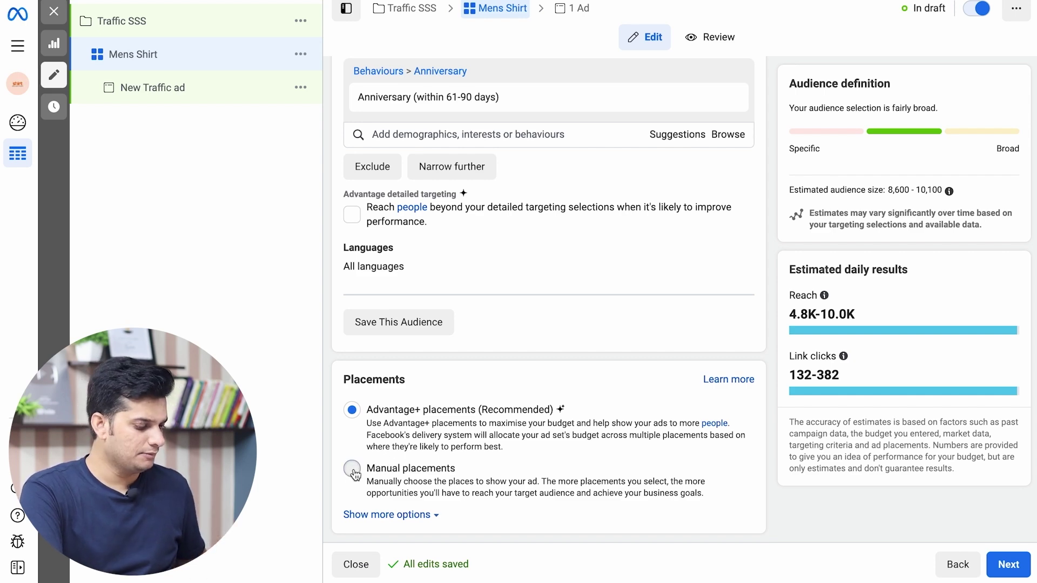
scroll(516, 323, down, 5)
scroll(516, 323, down, 3)
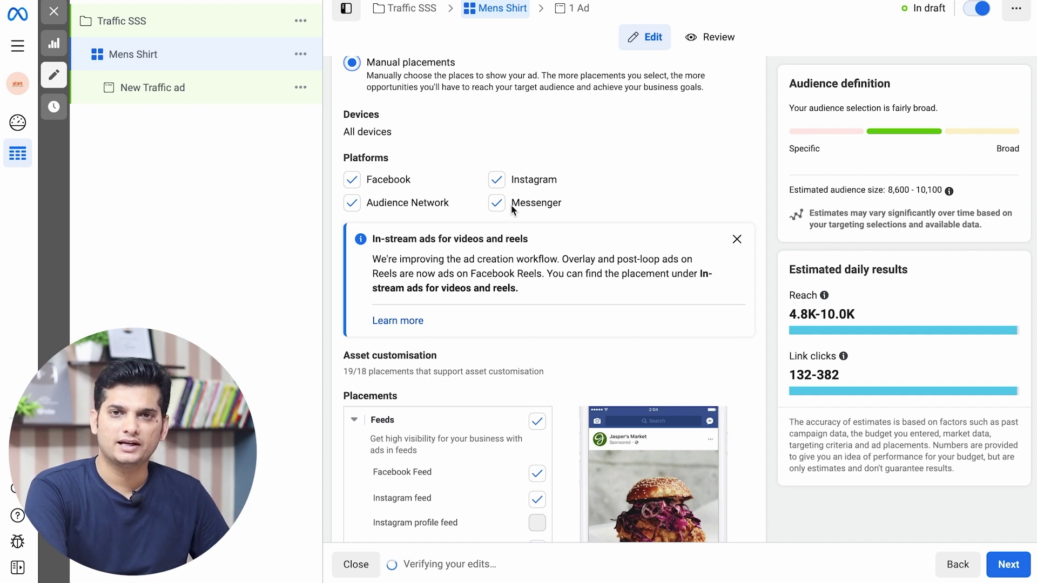
click(352, 180)
click(496, 203)
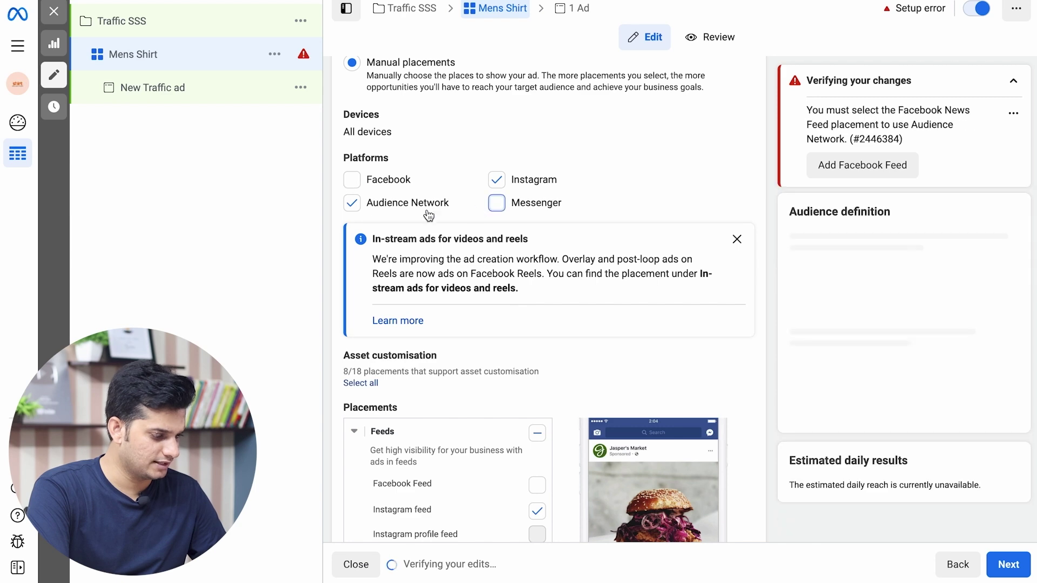
click(351, 203)
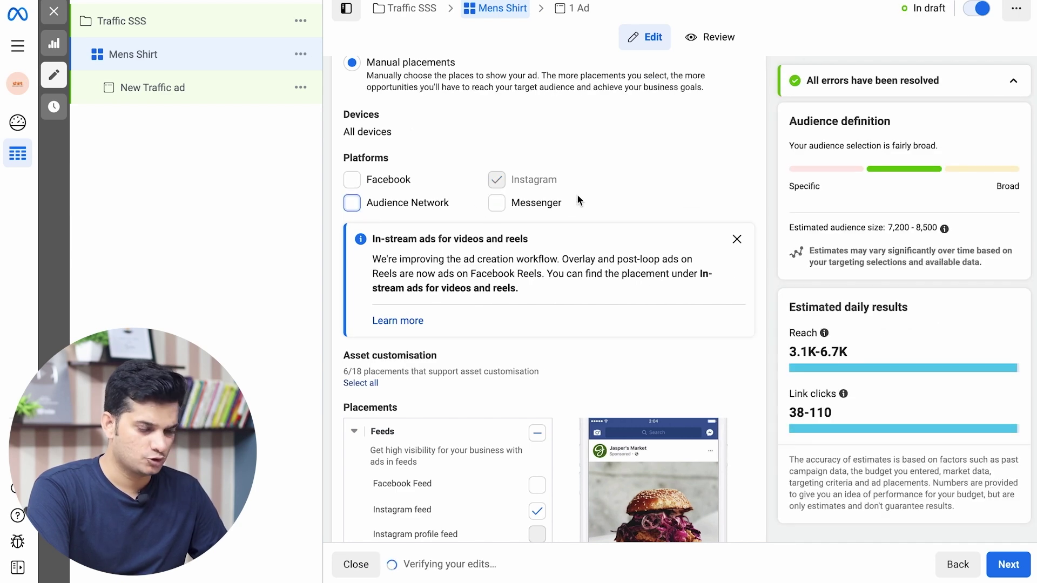
Go through the placement list and deselect Instagram Reels and Instagram Stories under Stories and Reels.
scroll(576, 201, down, 2)
scroll(577, 195, down, 6)
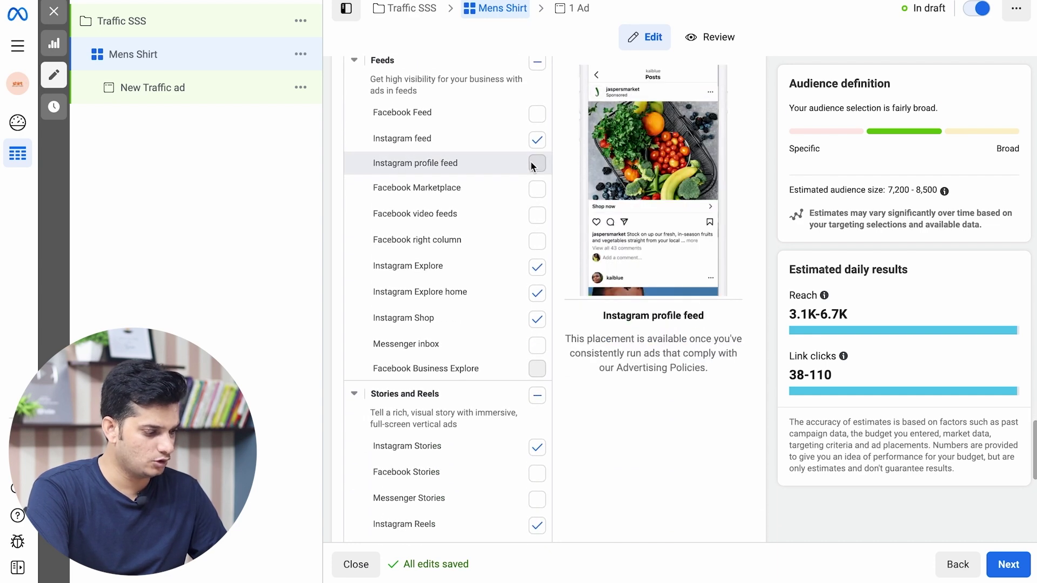
scroll(530, 161, down, 1)
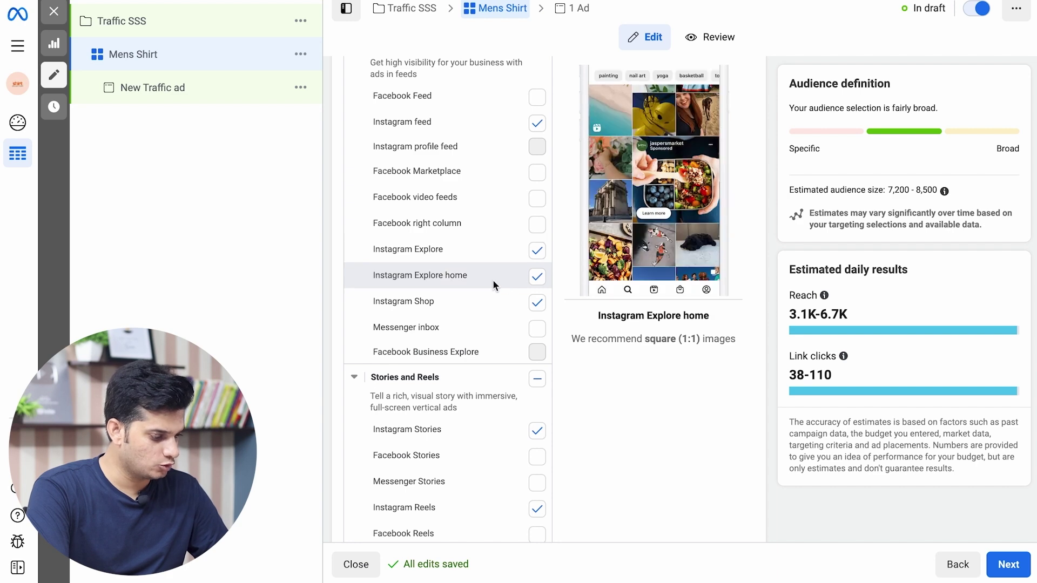
scroll(492, 300, down, 2)
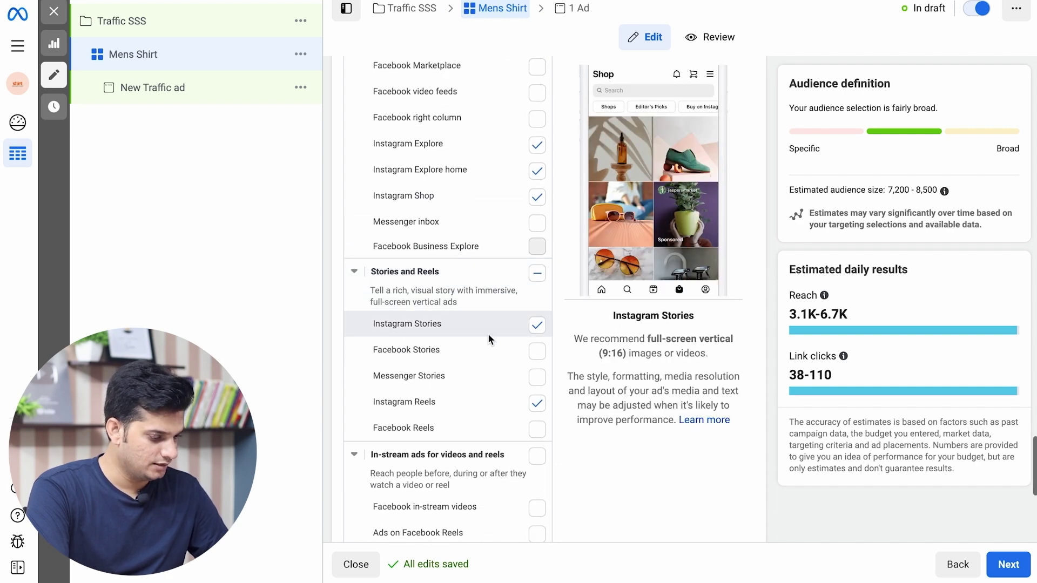
scroll(475, 407, down, 5)
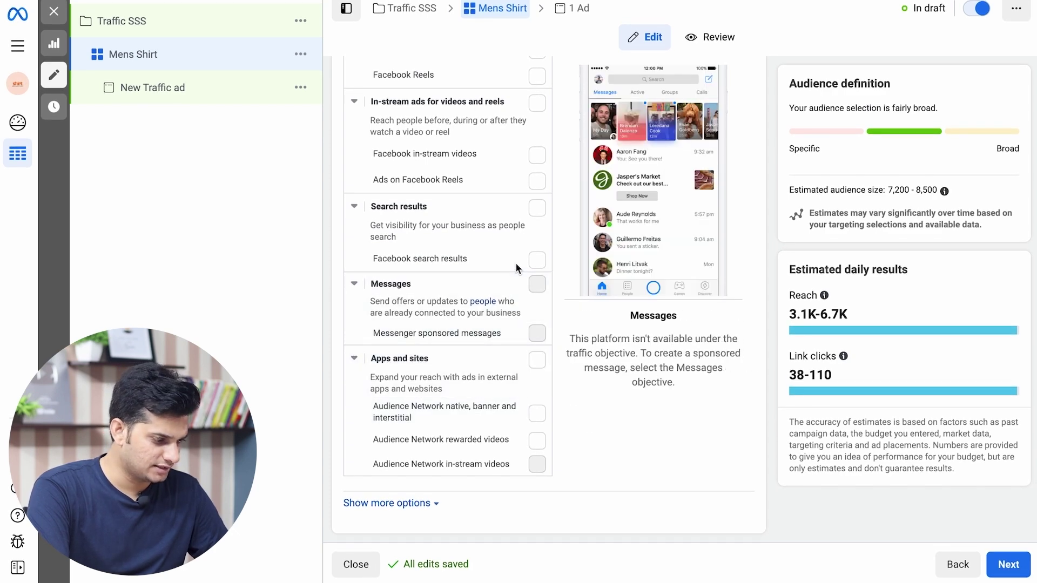
scroll(515, 264, up, 4)
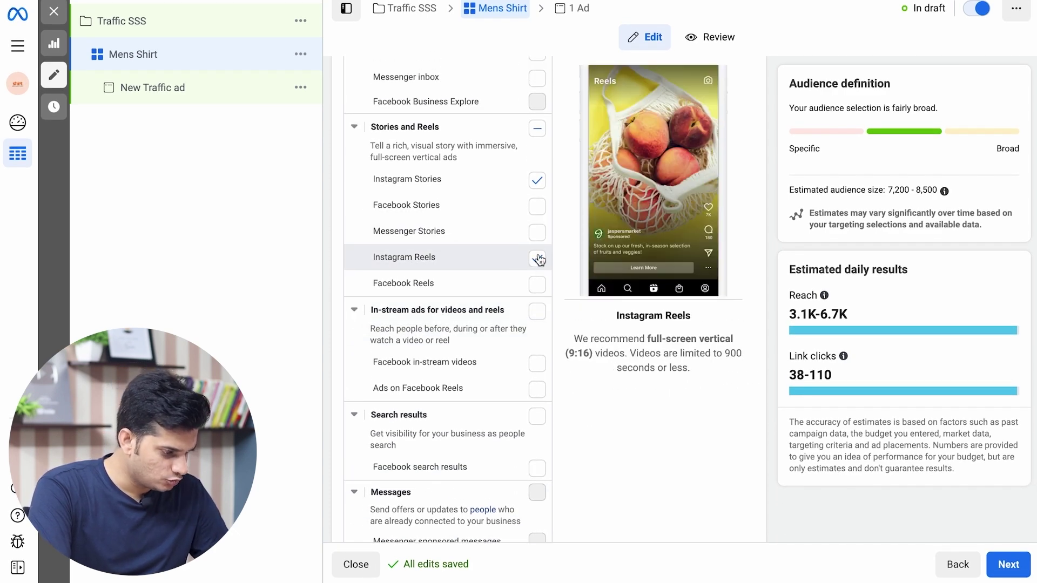
click(537, 259)
Deselect Instagram Shop, Instagram Explore home and Instagram Explore under Feeds, keeping only Instagram feed.
scroll(537, 186, up, 4)
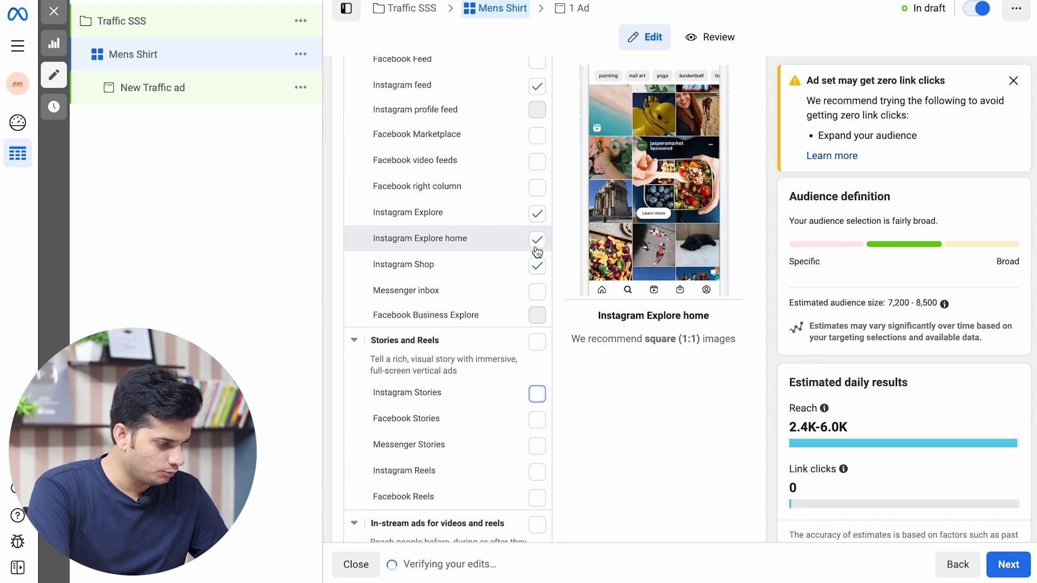
click(534, 265)
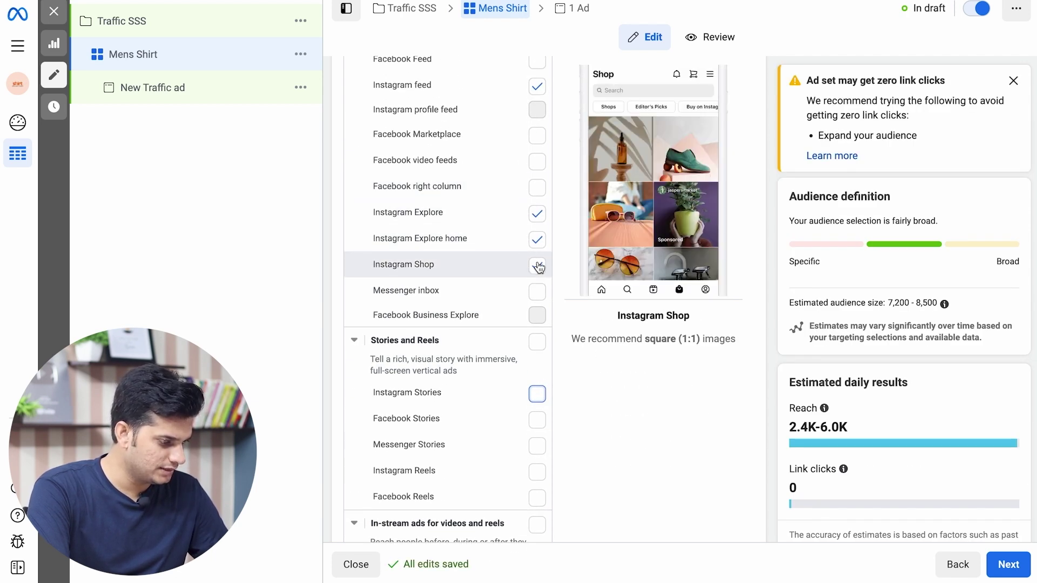
scroll(527, 218, up, 1)
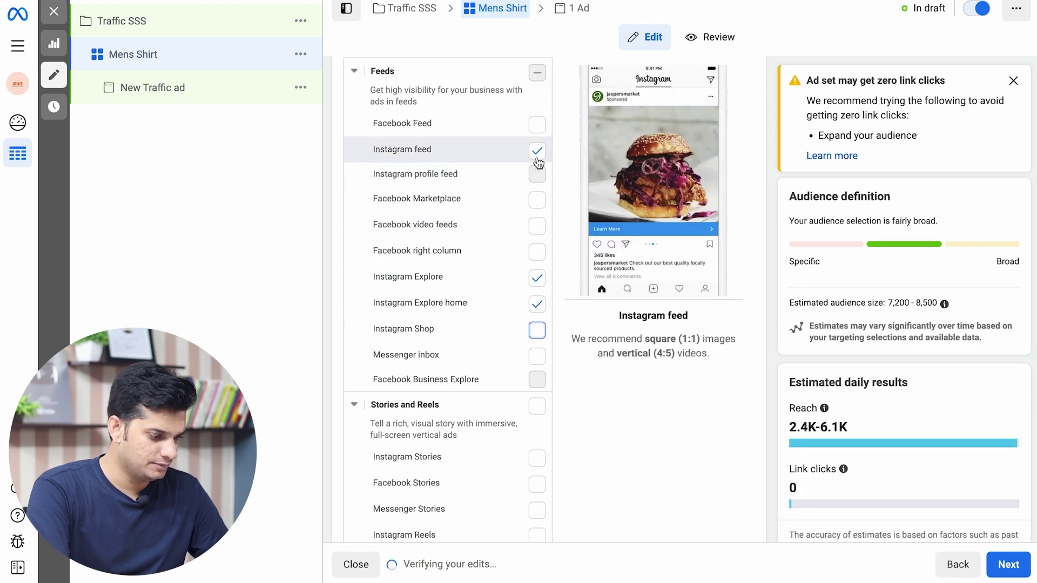
click(537, 304)
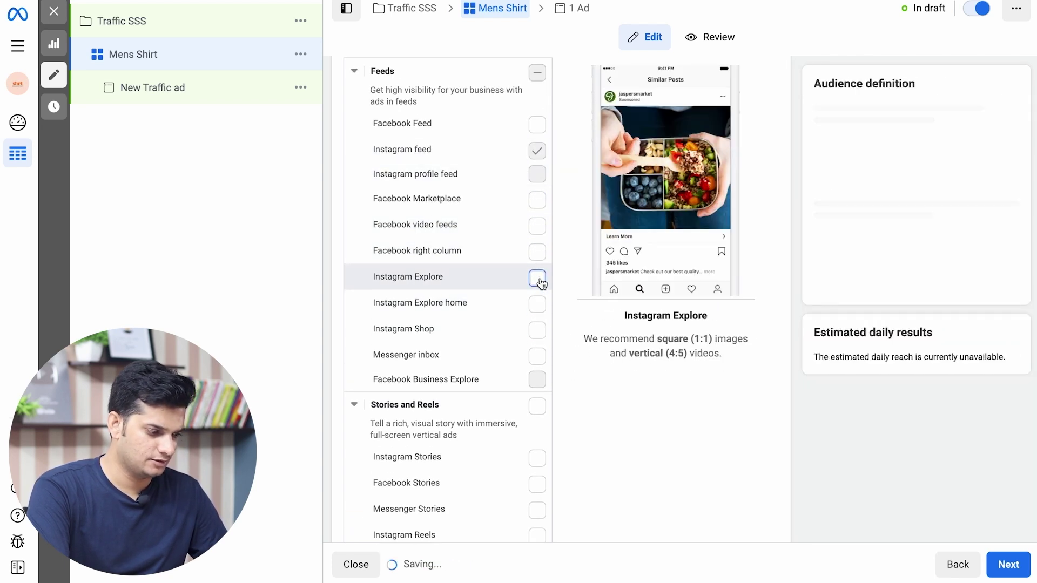
click(536, 278)
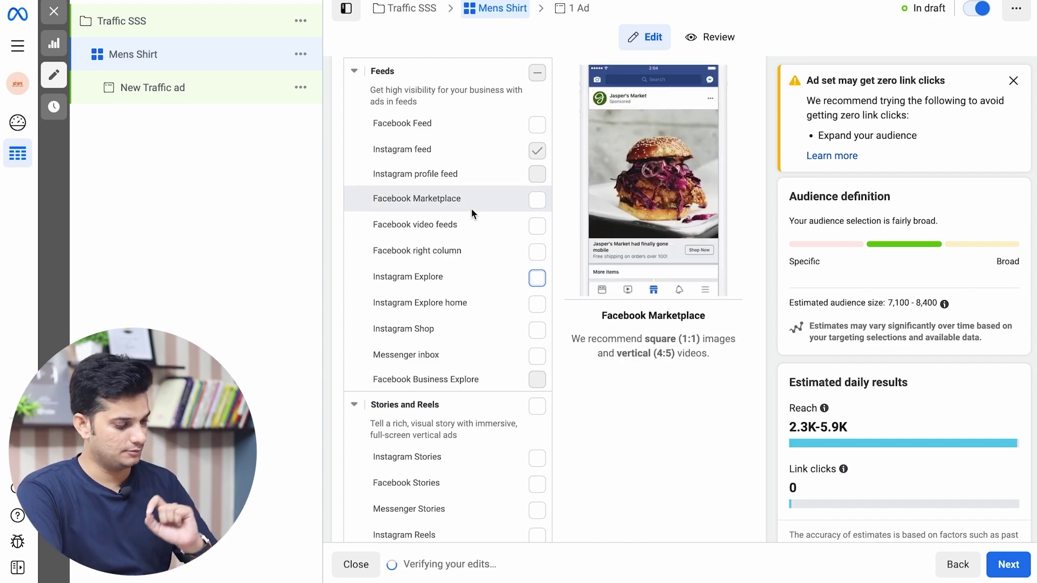
Review the whole Mens Shirt ad set, from conversion location through audience to the remaining placements.
scroll(471, 209, down, 8)
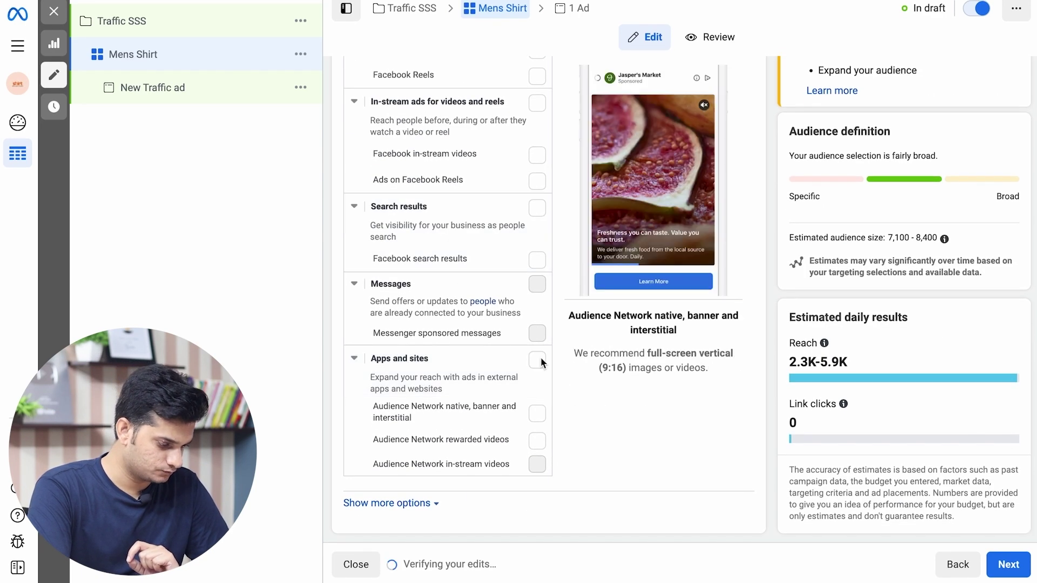
scroll(464, 248, up, 10)
scroll(463, 248, up, 15)
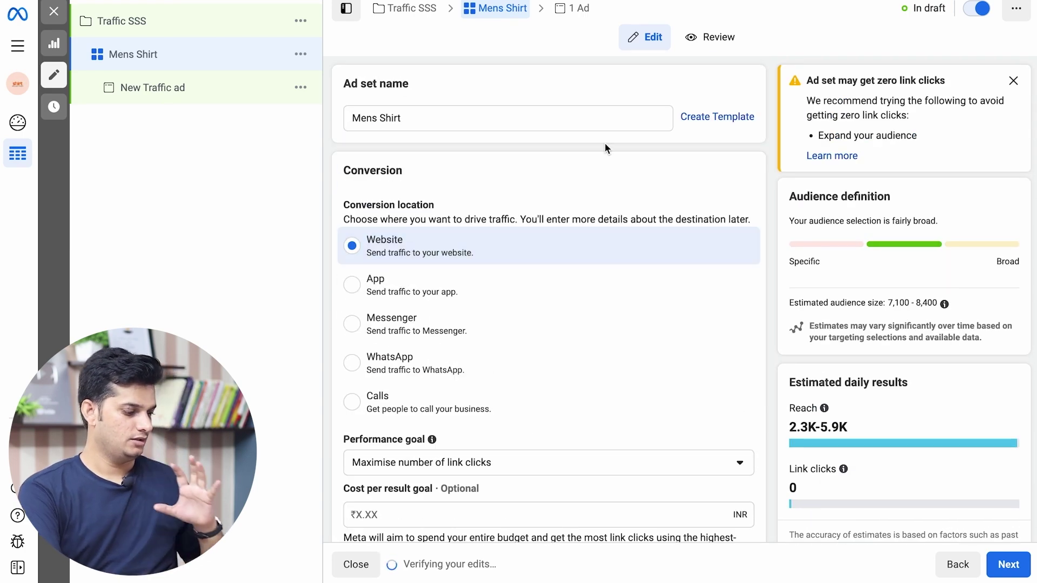
scroll(605, 145, down, 5)
scroll(604, 145, up, 3)
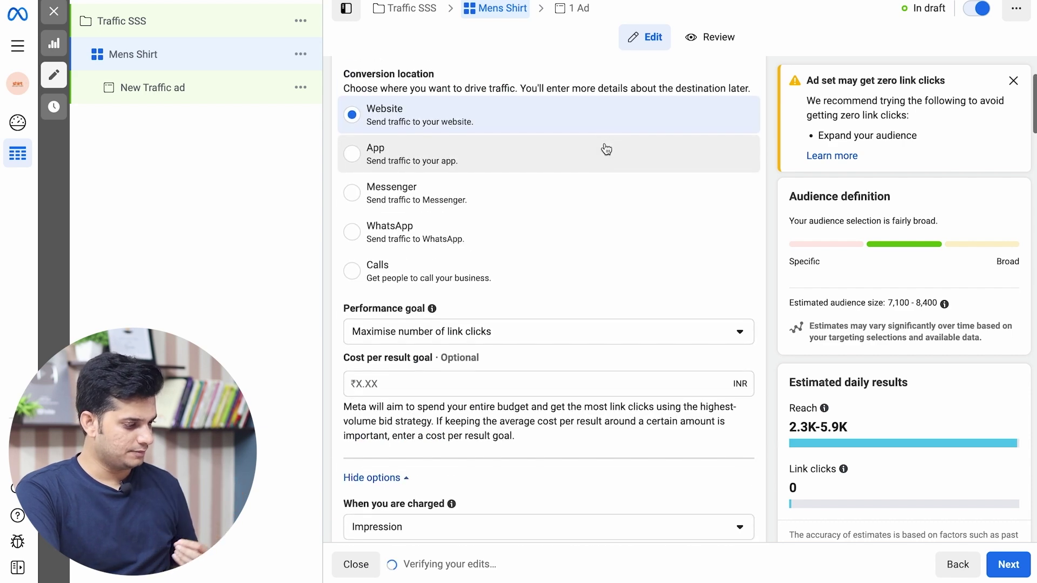
scroll(605, 148, down, 3)
scroll(605, 146, down, 12)
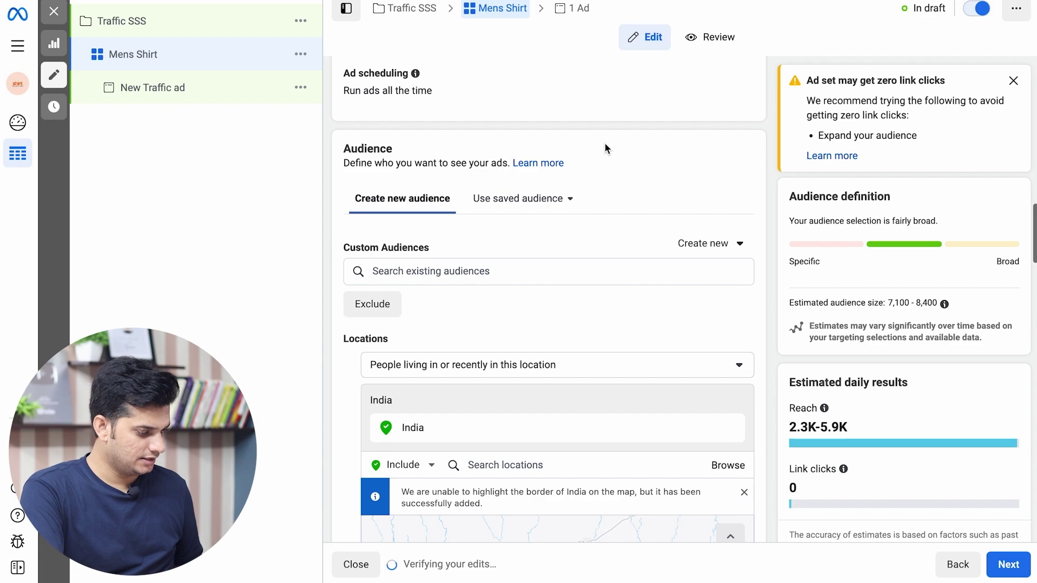
scroll(604, 144, down, 4)
scroll(605, 145, down, 10)
scroll(605, 141, down, 14)
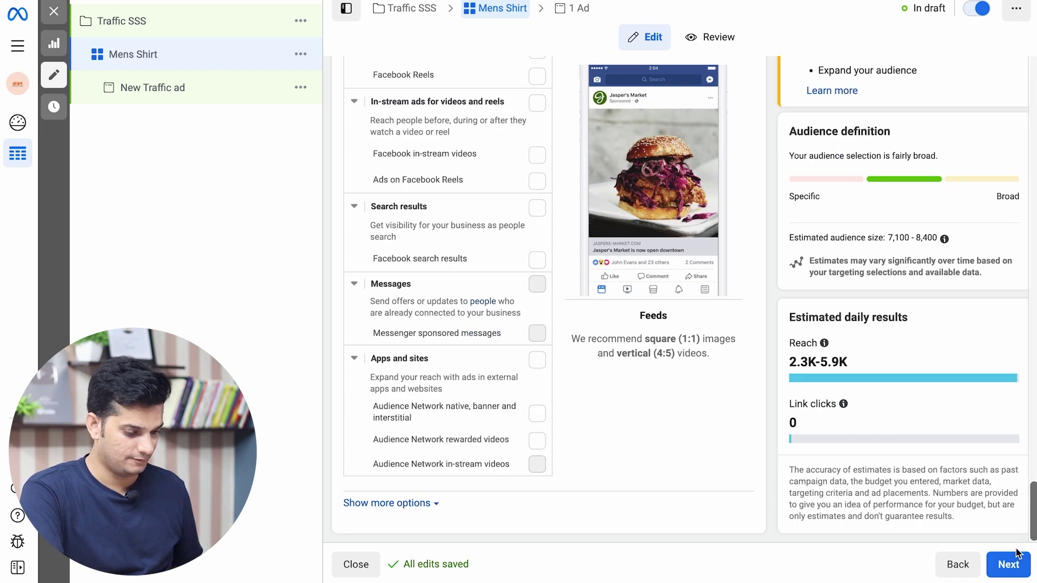
Continue to the ad level and rename the ad as Casual Shirt.
click(1007, 565)
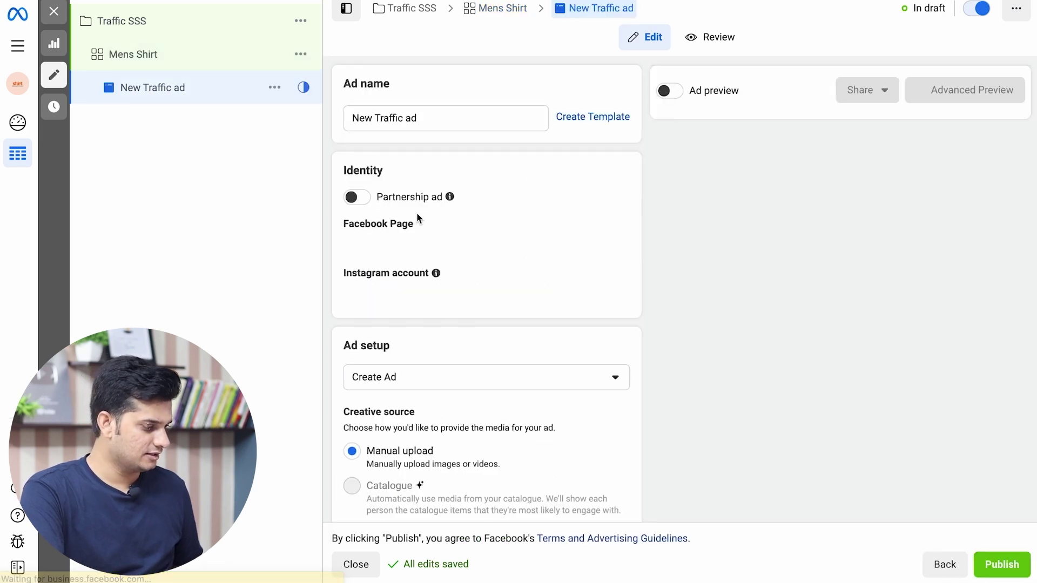
triple_click(415, 118)
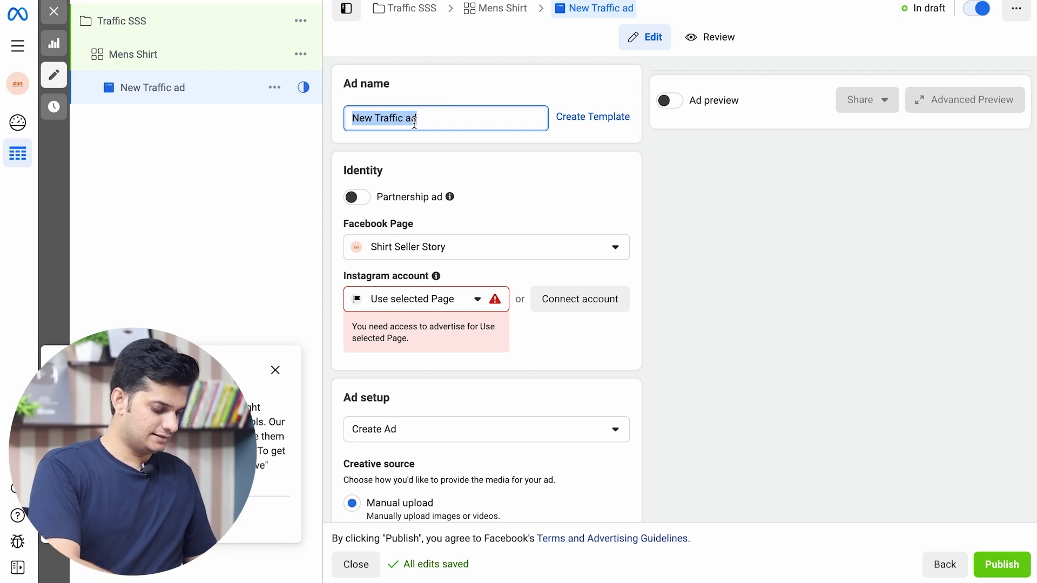
text(Casual Shirt)
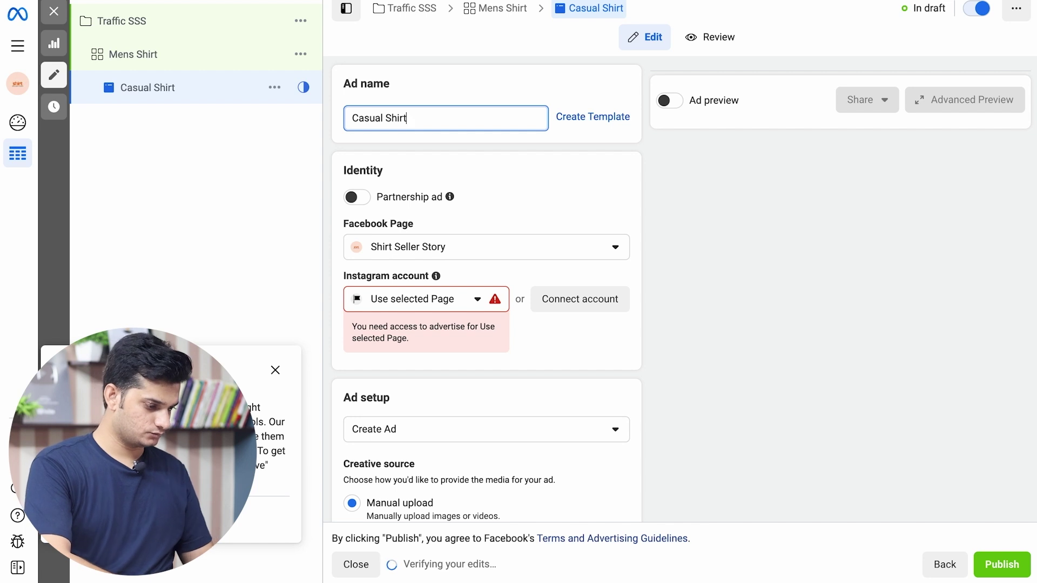
Keep Shirt Seller Story as the Facebook Page and set the ad's Instagram account to shirtsellerstory.
scroll(373, 196, down, 2)
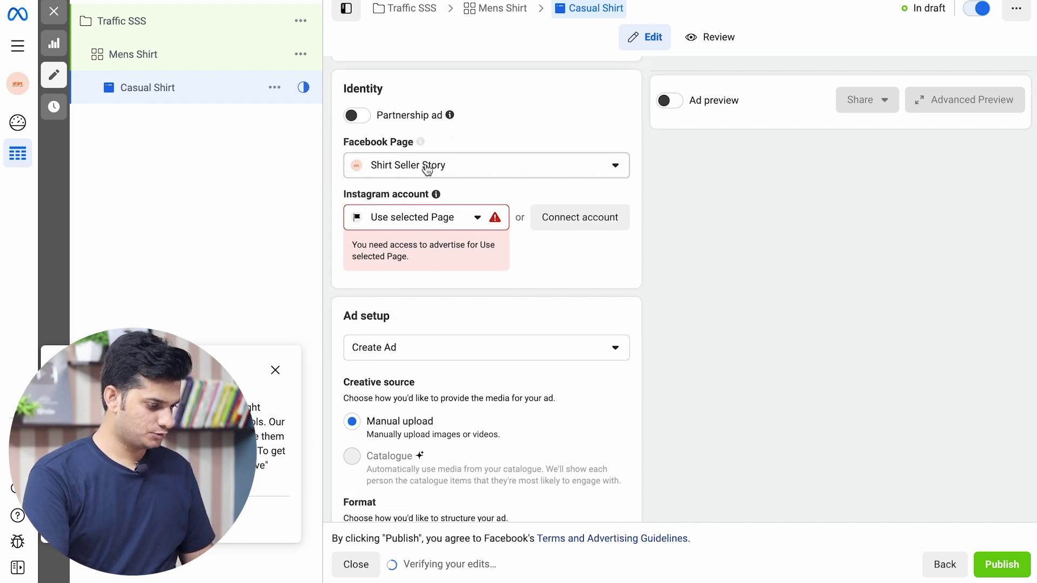
click(453, 171)
click(636, 222)
click(476, 219)
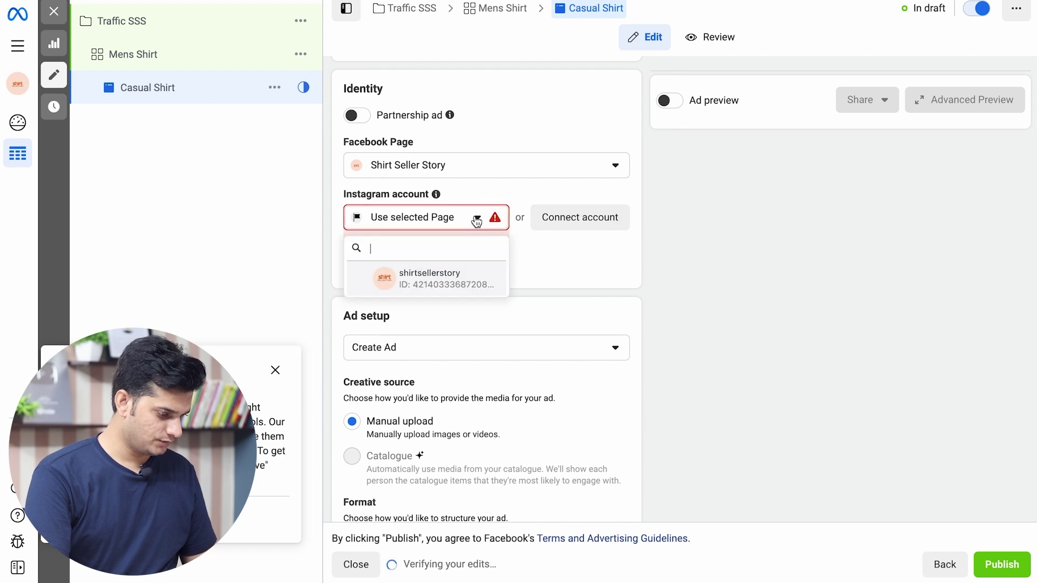
click(398, 276)
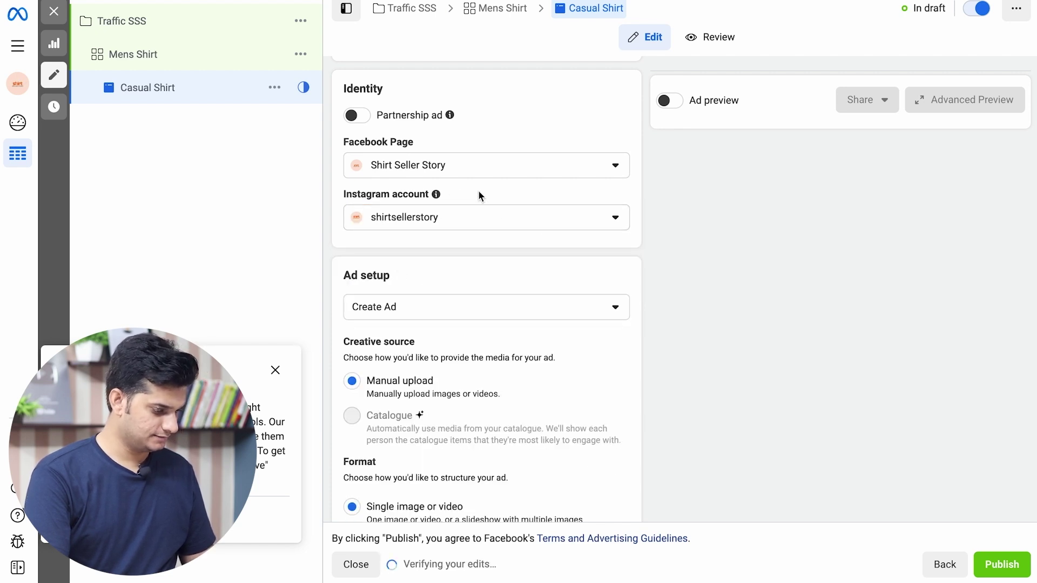
Examine the ad setup choices, including existing post and Creative Hub mockup, and keep Create Ad.
scroll(478, 194, down, 2)
scroll(422, 233, down, 1)
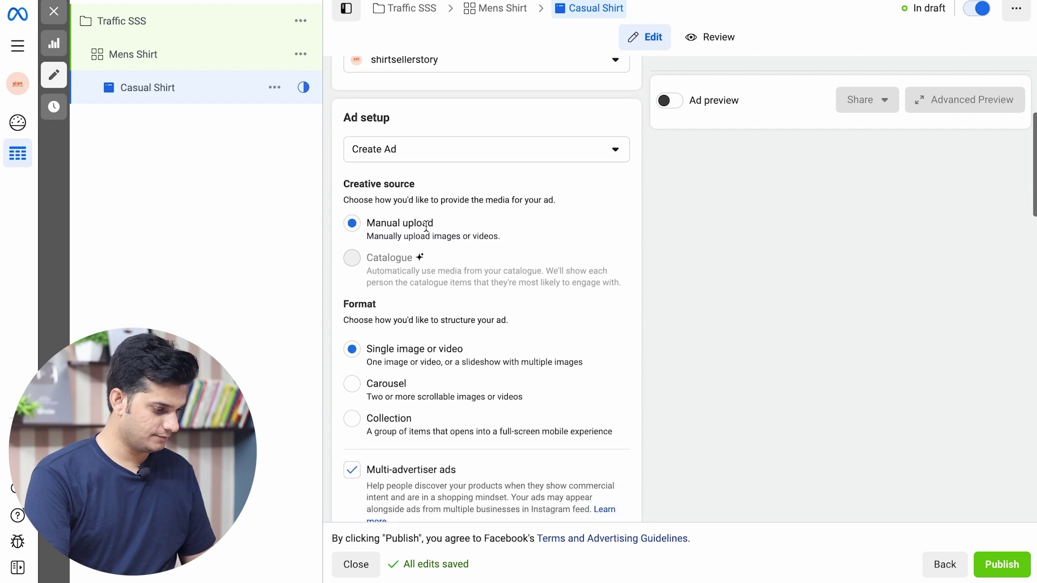
click(437, 156)
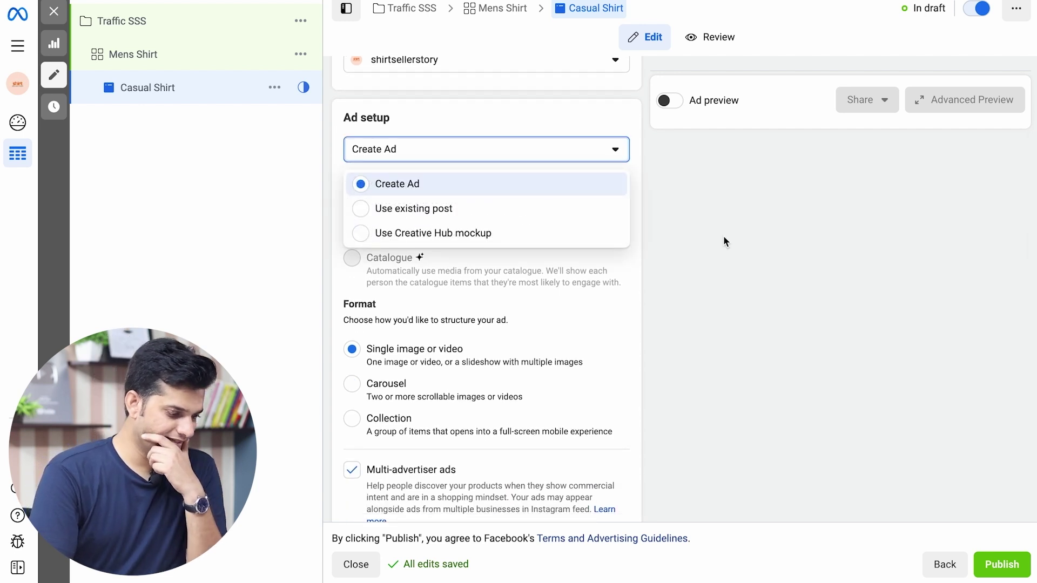
click(467, 114)
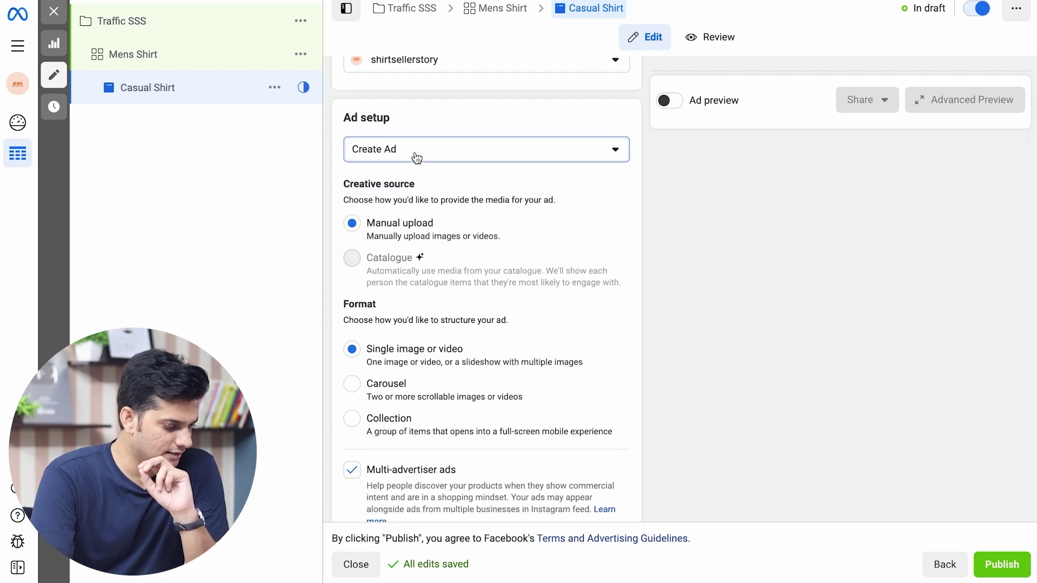
click(417, 156)
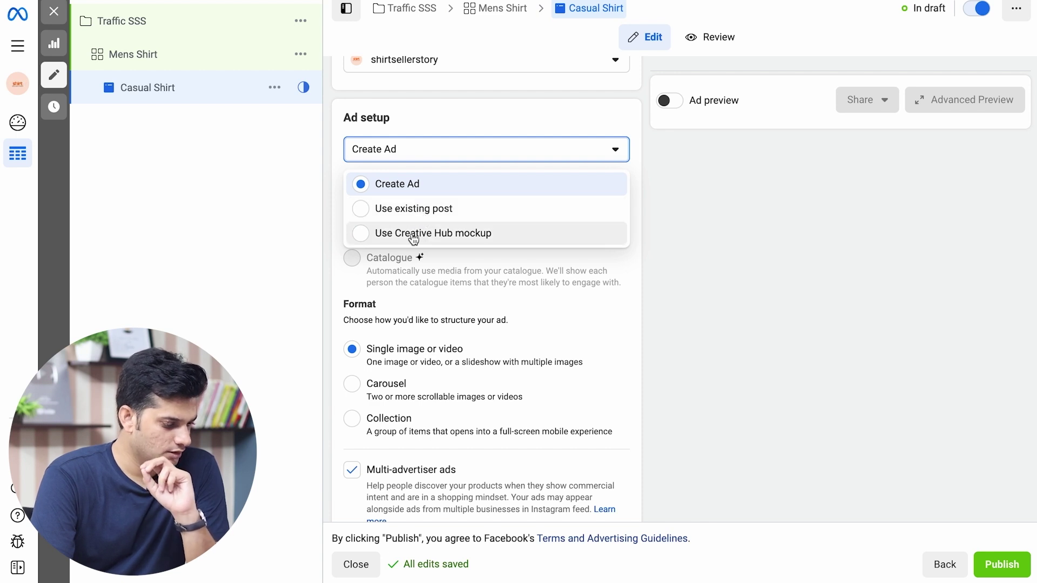
click(686, 249)
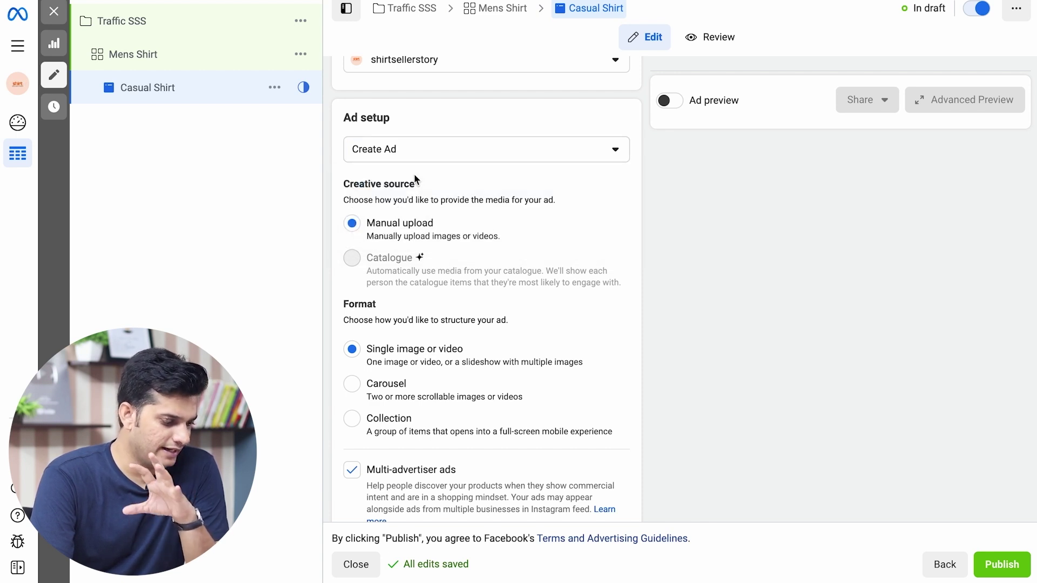
Examine the creative source options, Manual upload and Catalogue, and what the Catalogue option requires.
scroll(414, 177, down, 1)
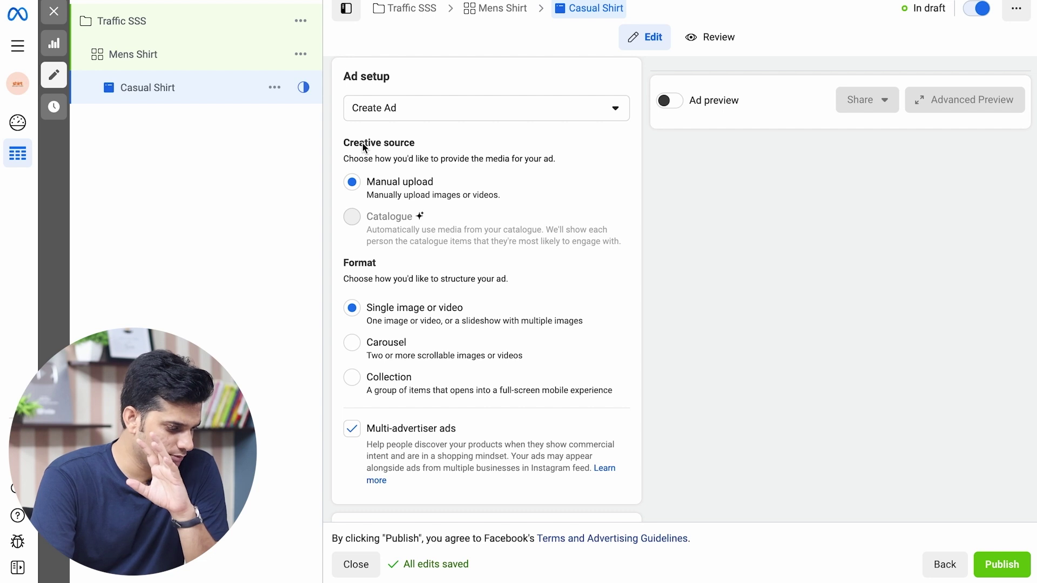
scroll(361, 143, down, 1)
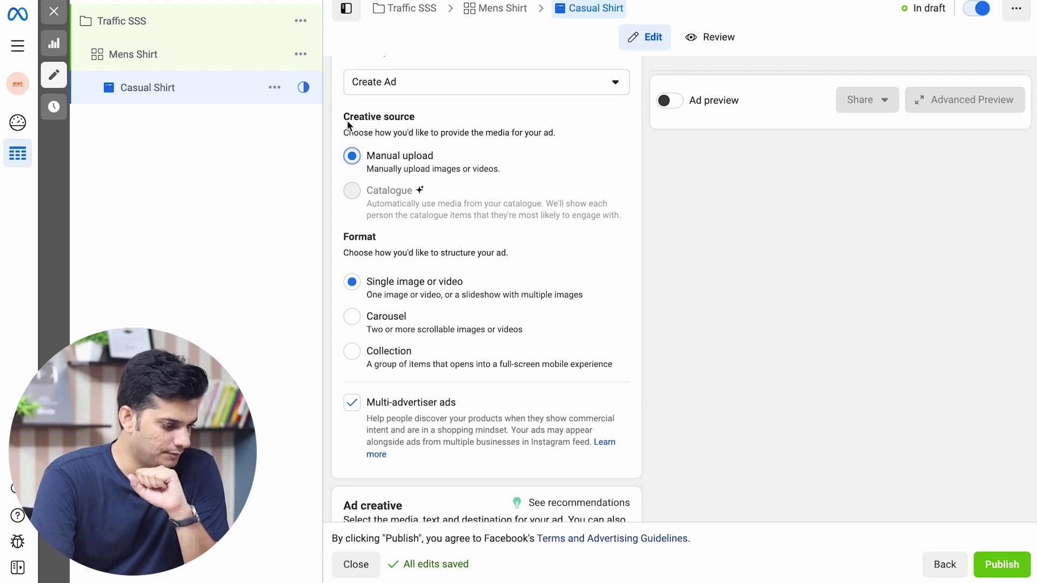
drag(344, 120, 431, 132)
click(430, 132)
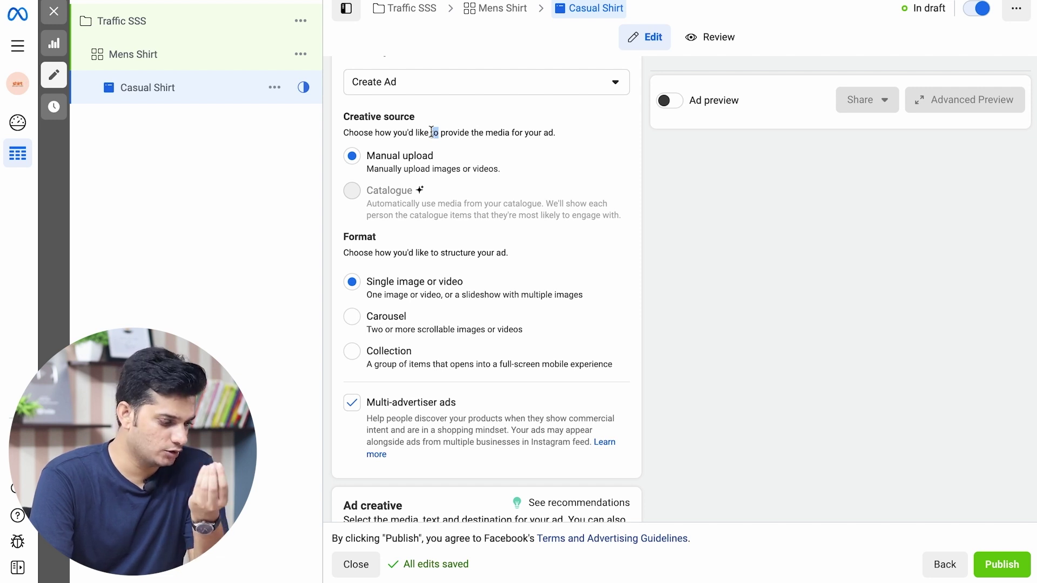
mouse_move(399, 208)
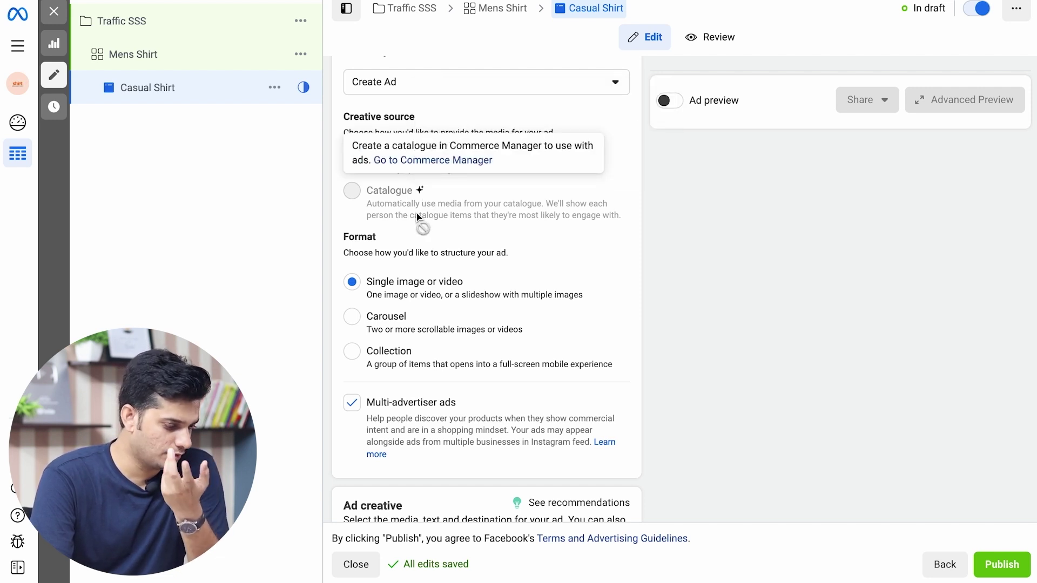
Read through the ad format options and choose Carousel, continuing to the multi-advertiser ads setting.
scroll(329, 170, down, 3)
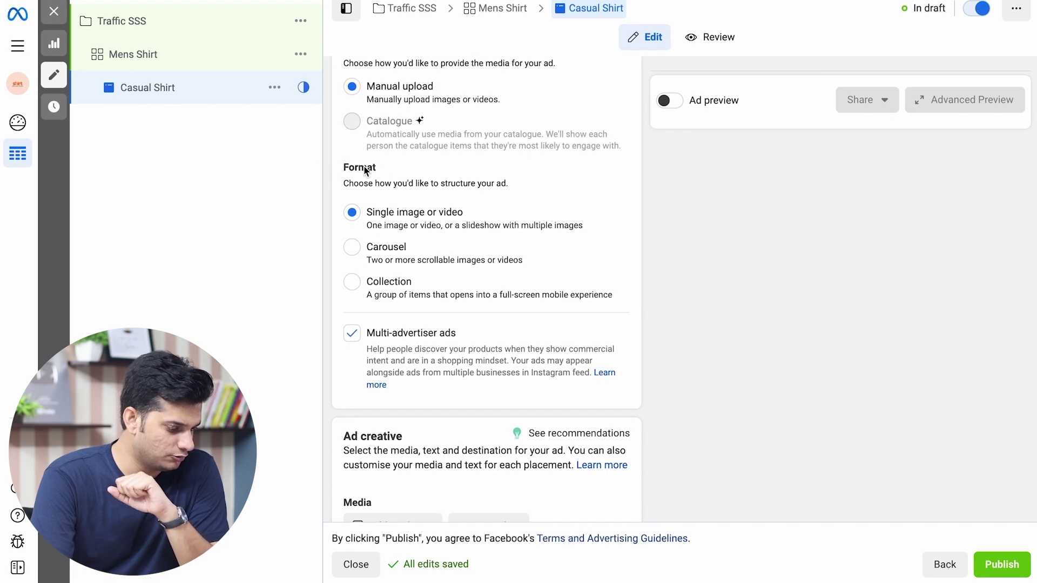
drag(347, 186, 441, 183)
click(443, 181)
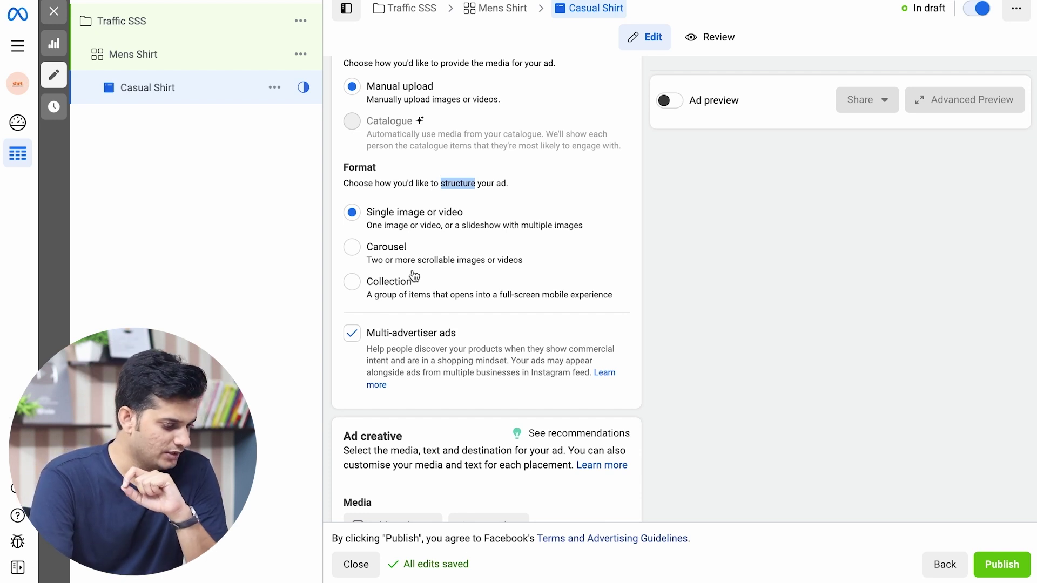
click(336, 302)
scroll(336, 302, down, 1)
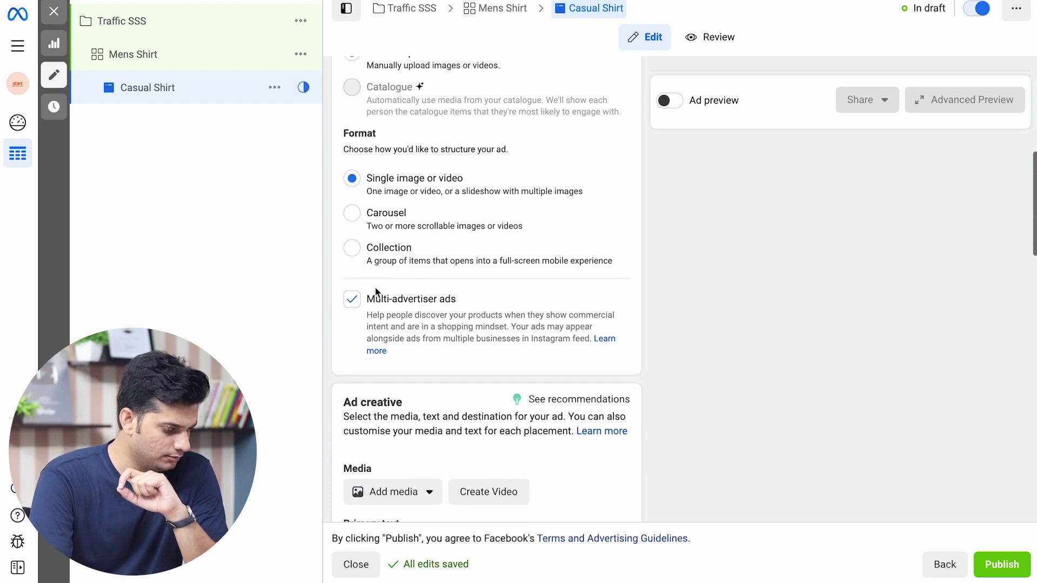
click(376, 225)
scroll(421, 253, down, 2)
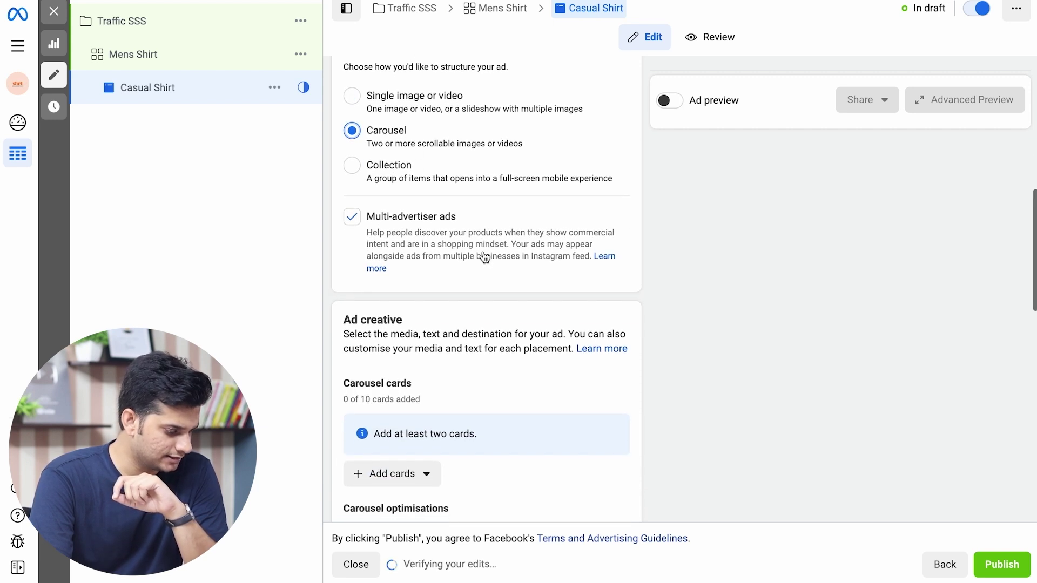
scroll(464, 260, down, 2)
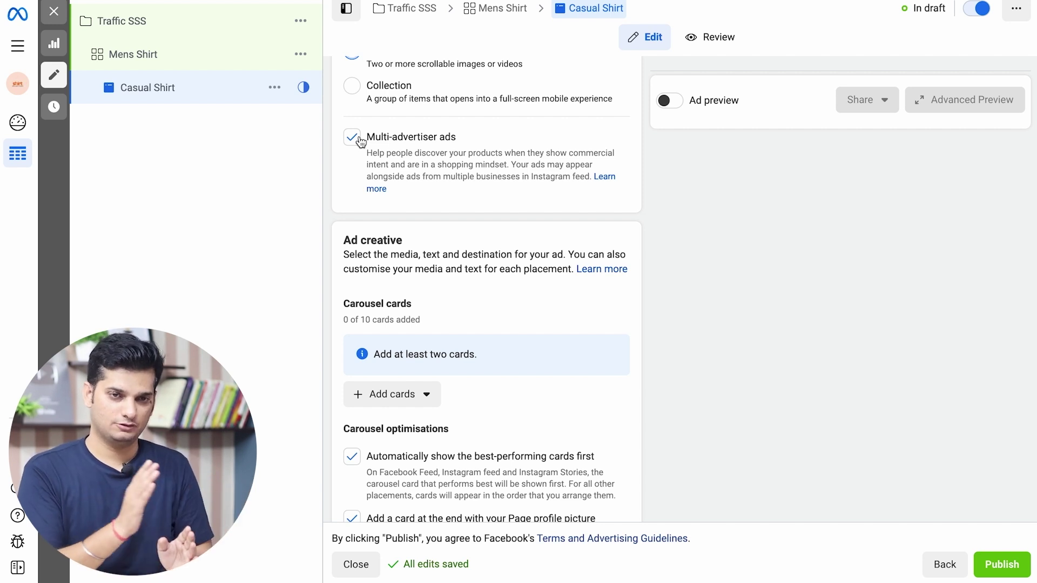
Toggle the Multi-advertiser ads option off and back on to demonstrate it.
scroll(360, 141, up, 1)
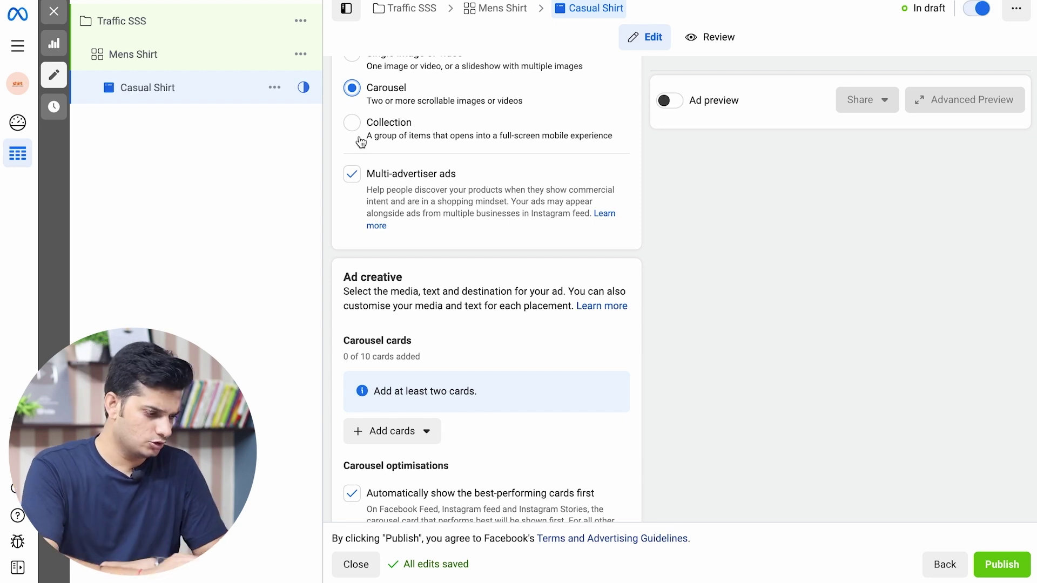
scroll(360, 142, up, 1)
click(351, 190)
click(352, 191)
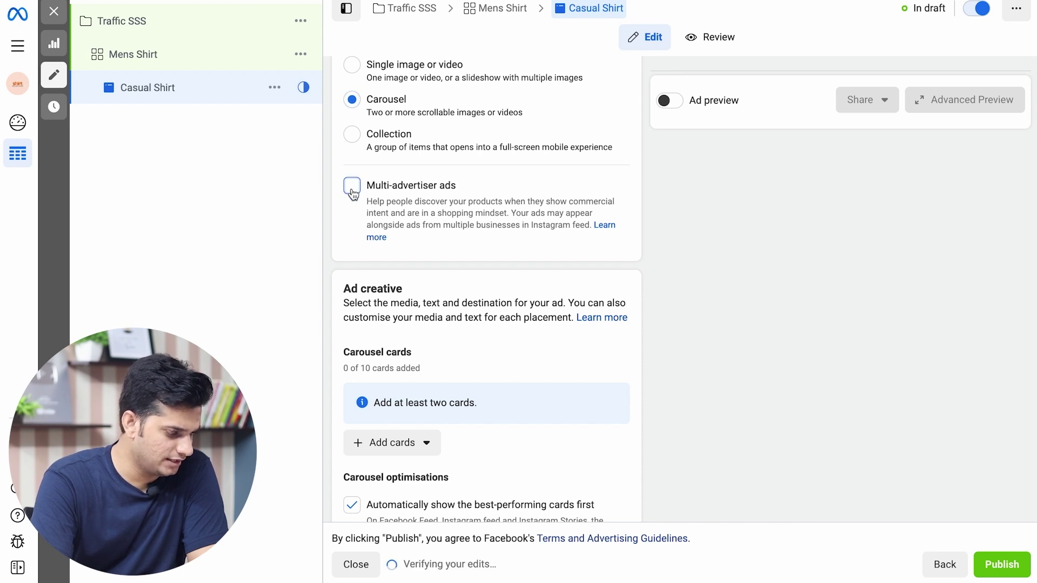
click(353, 193)
click(354, 193)
Add two image cards to the carousel by uploading 1.png and 2.png from the WIDE COLOR OPTION folder.
scroll(363, 232, down, 1)
scroll(362, 231, down, 2)
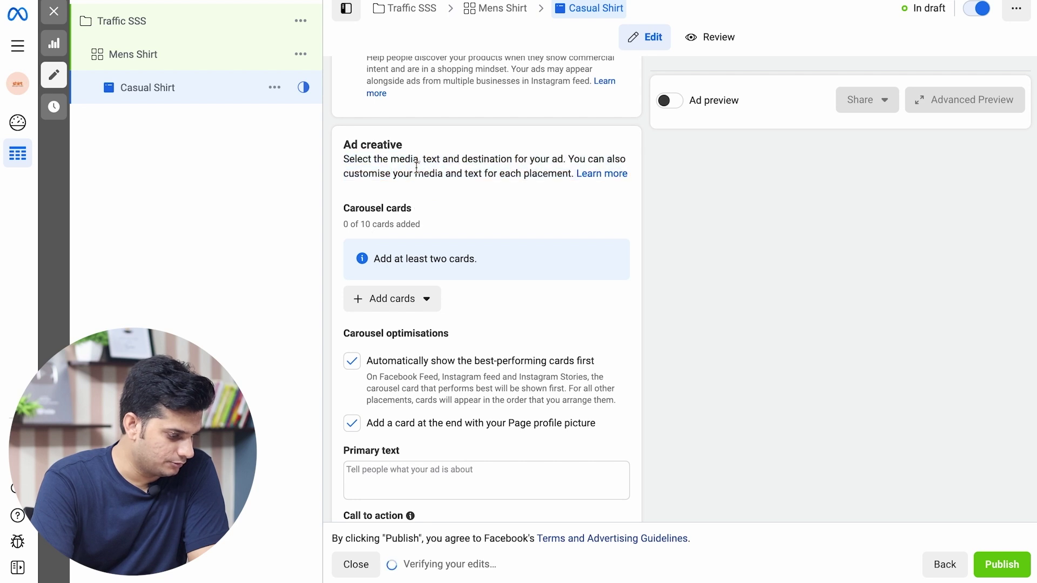
scroll(416, 167, down, 1)
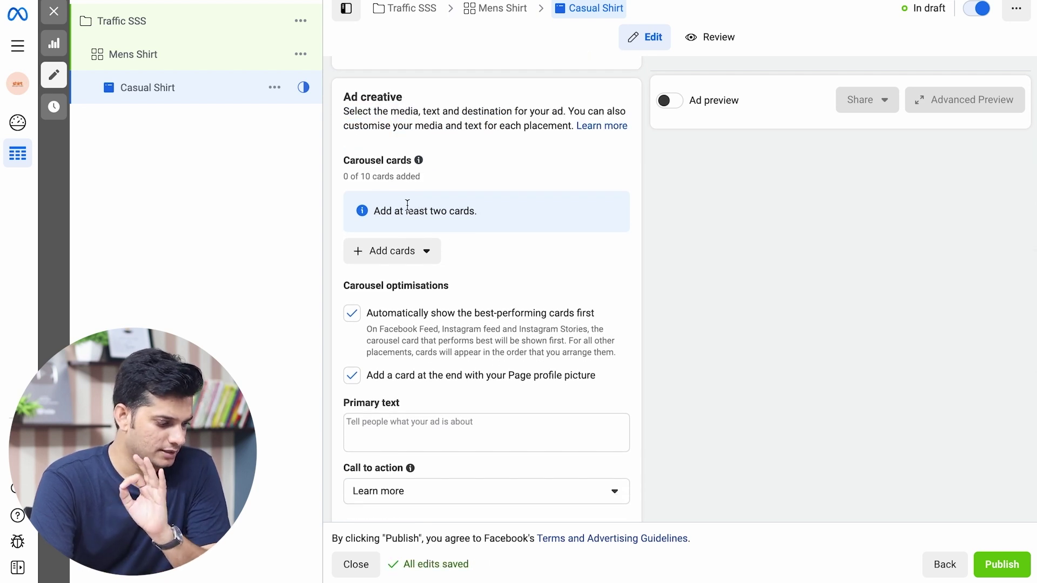
click(401, 250)
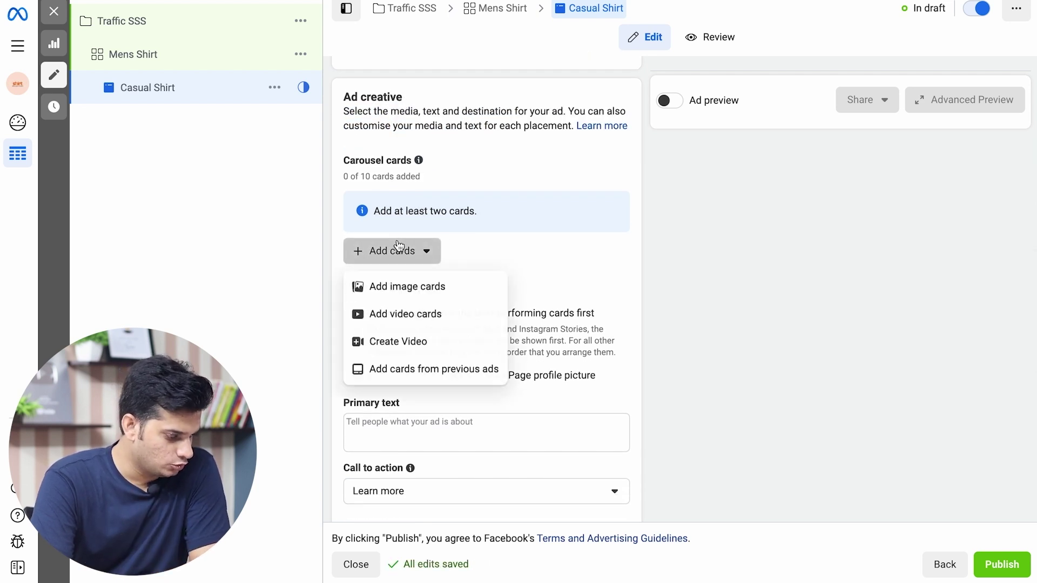
click(397, 295)
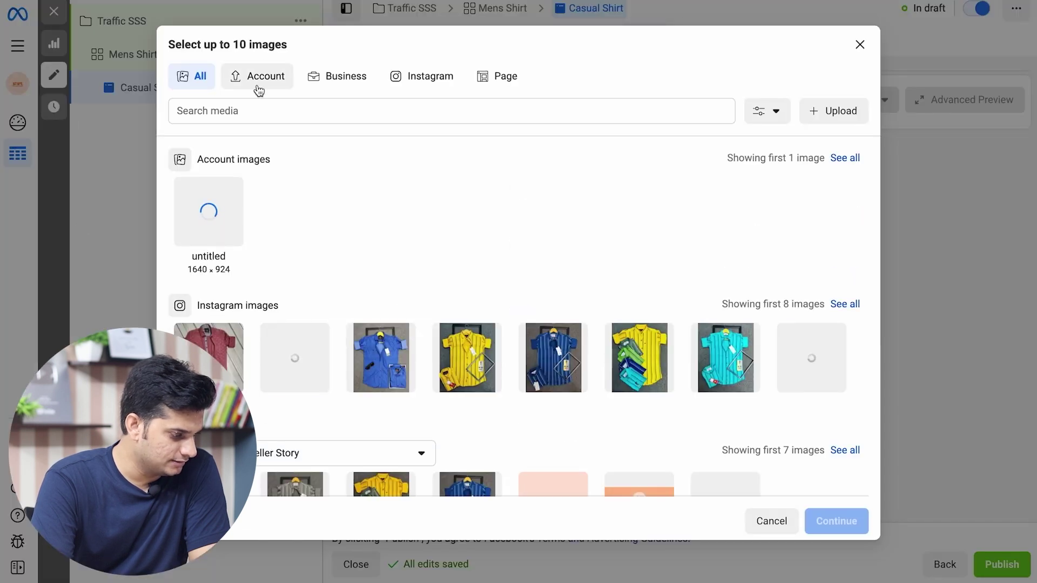
click(826, 113)
key(super+a)
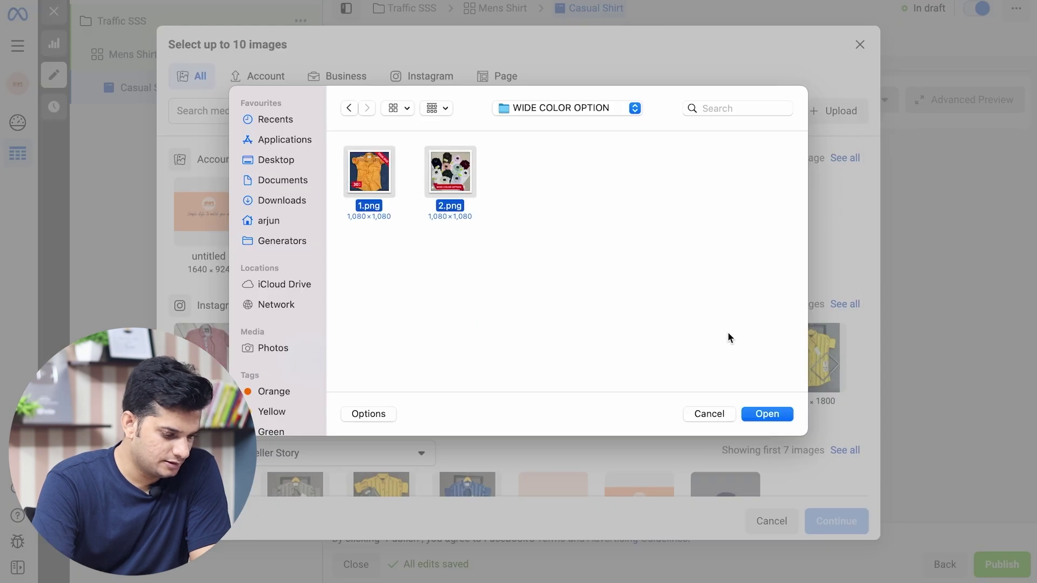
click(767, 415)
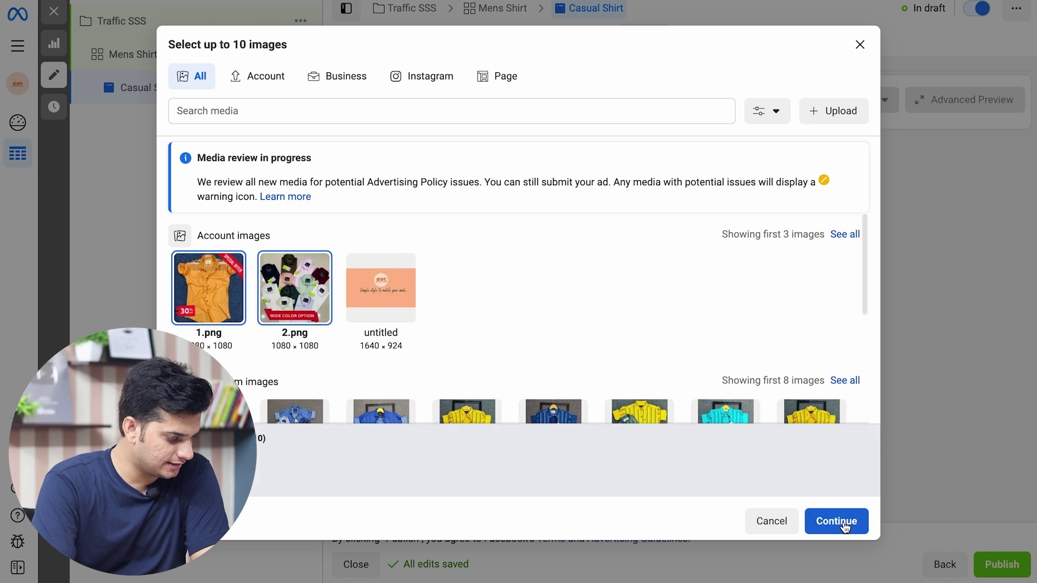
click(837, 520)
Give the first carousel card, 1.png, the headline "Stylish Mens Shirts".
scroll(614, 339, down, 1)
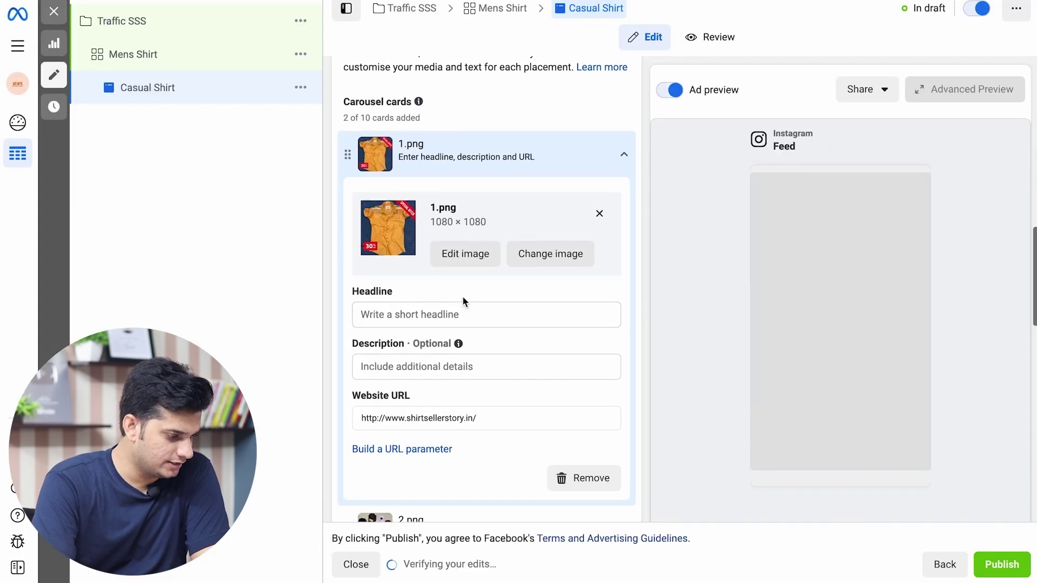
scroll(465, 301, down, 1)
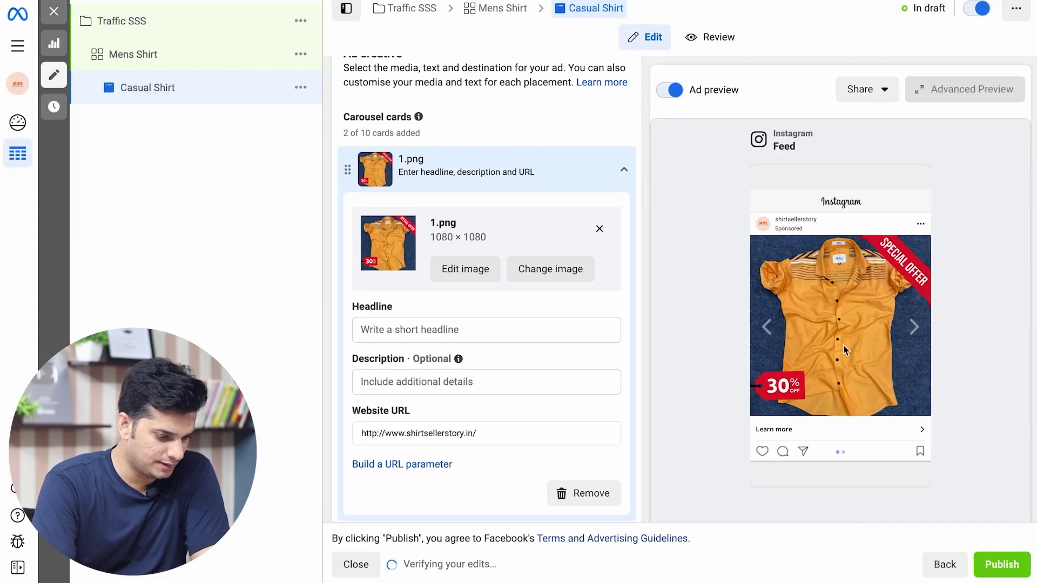
scroll(475, 254, down, 4)
scroll(475, 254, up, 3)
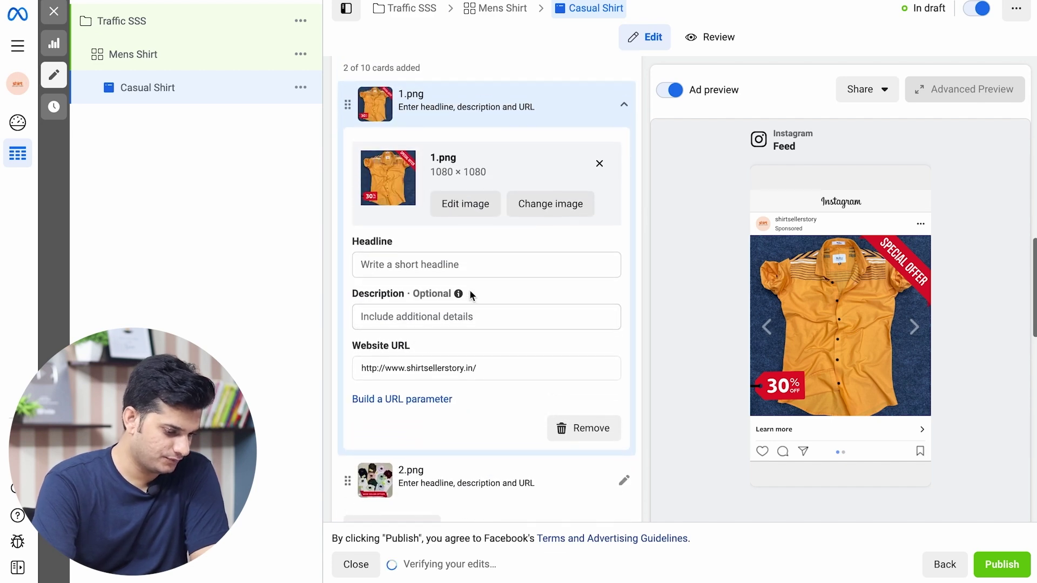
scroll(470, 294, up, 1)
click(431, 300)
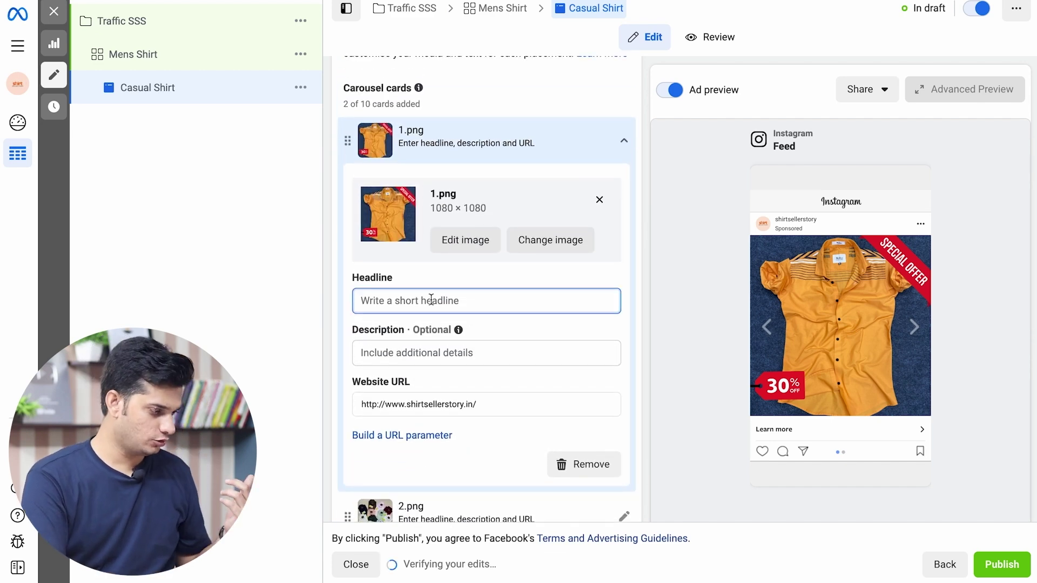
text(Mens )
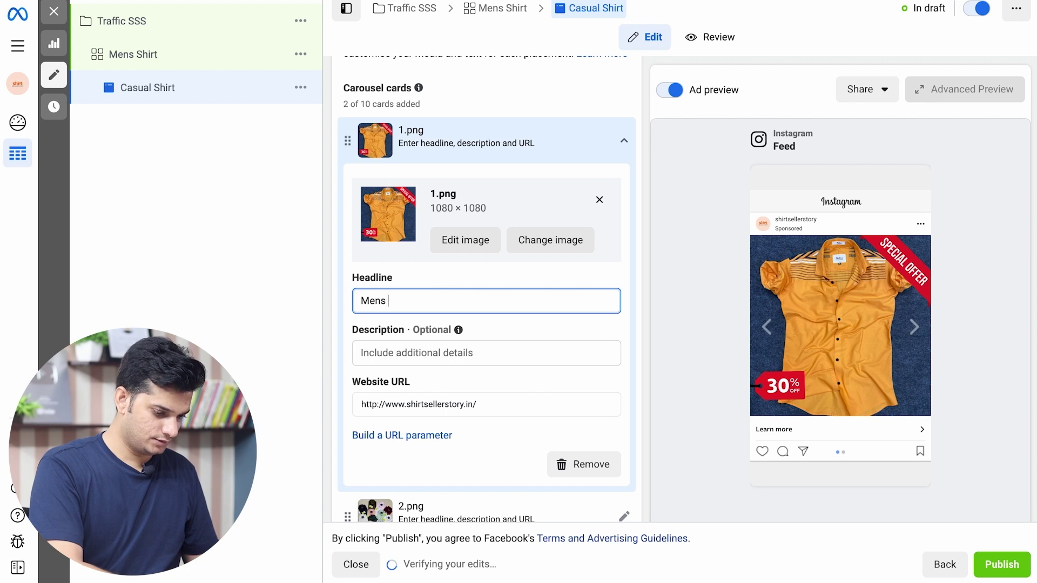
text(Shirts)
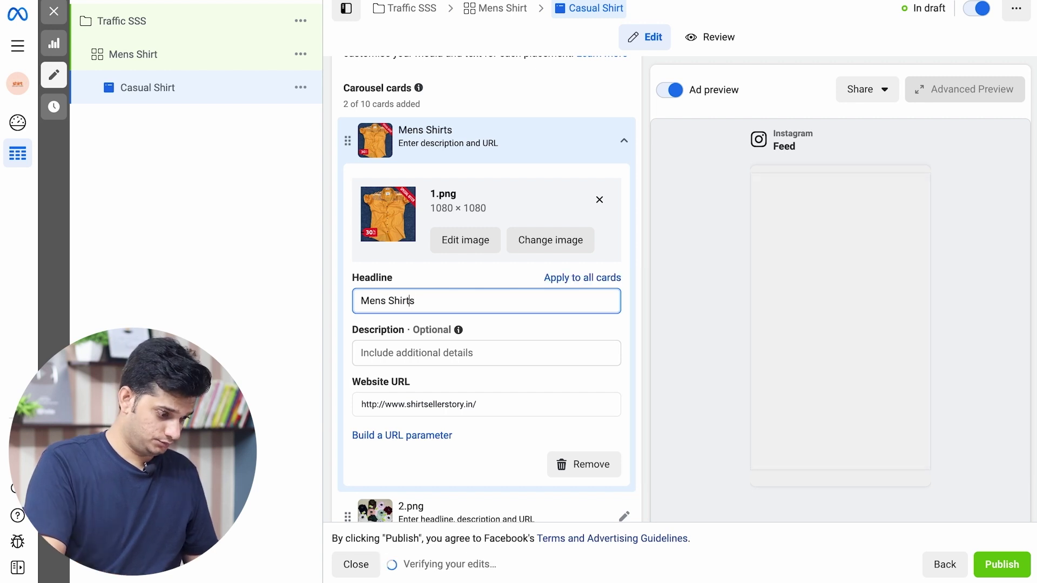
click(361, 301)
text(Stylish)
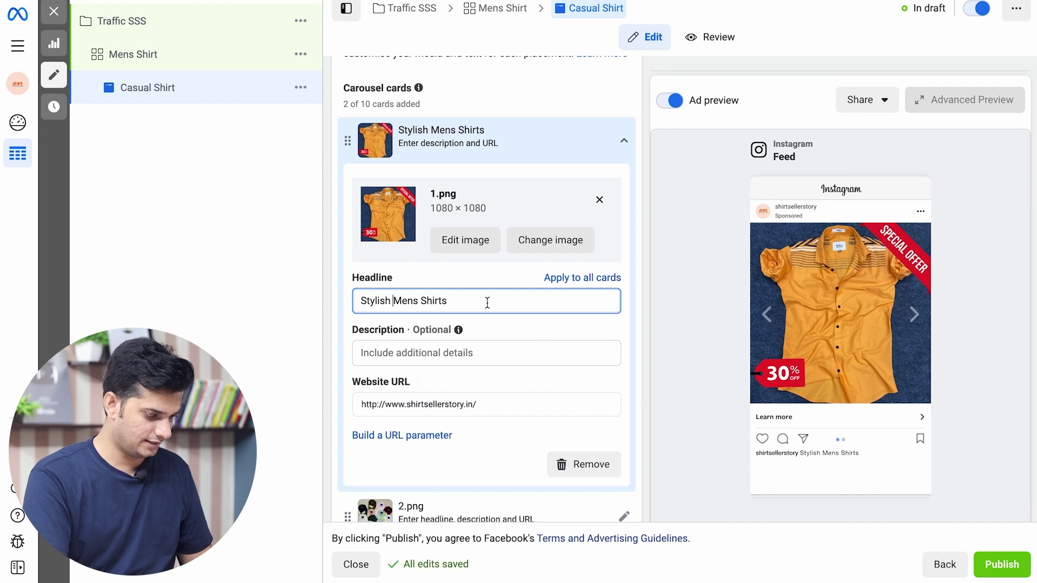
Set the first card's description to "All India Shipping Available" and check its website URL.
click(437, 354)
scroll(437, 351, down, 1)
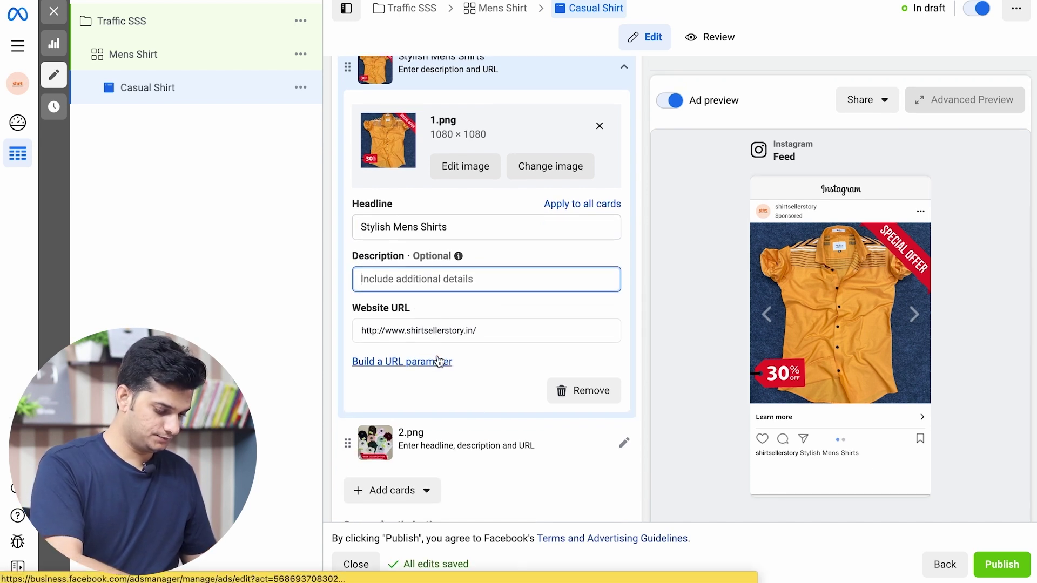
text(Availa)
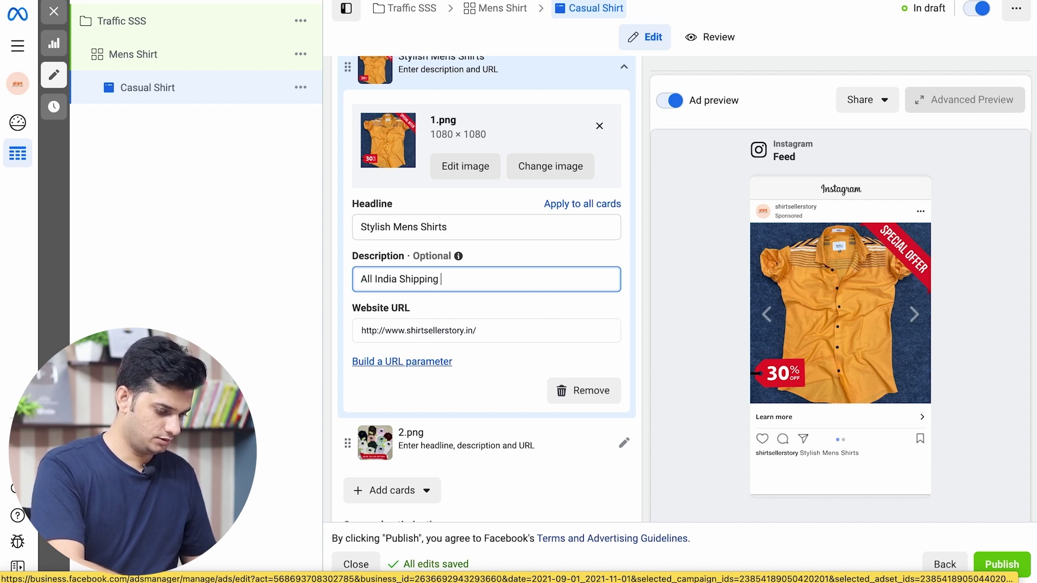
key(BackSpace)
text(vailable)
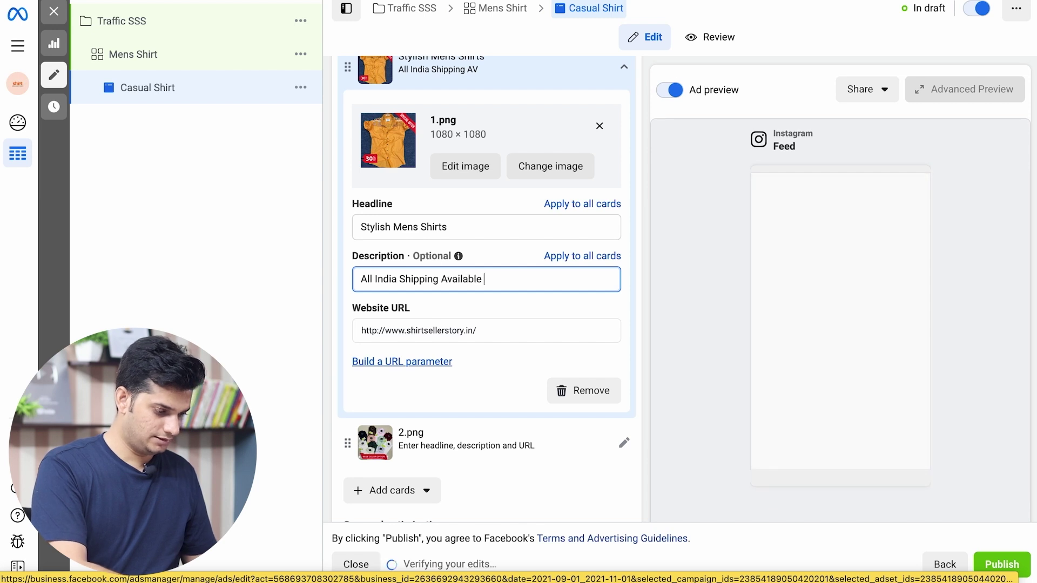
triple_click(470, 330)
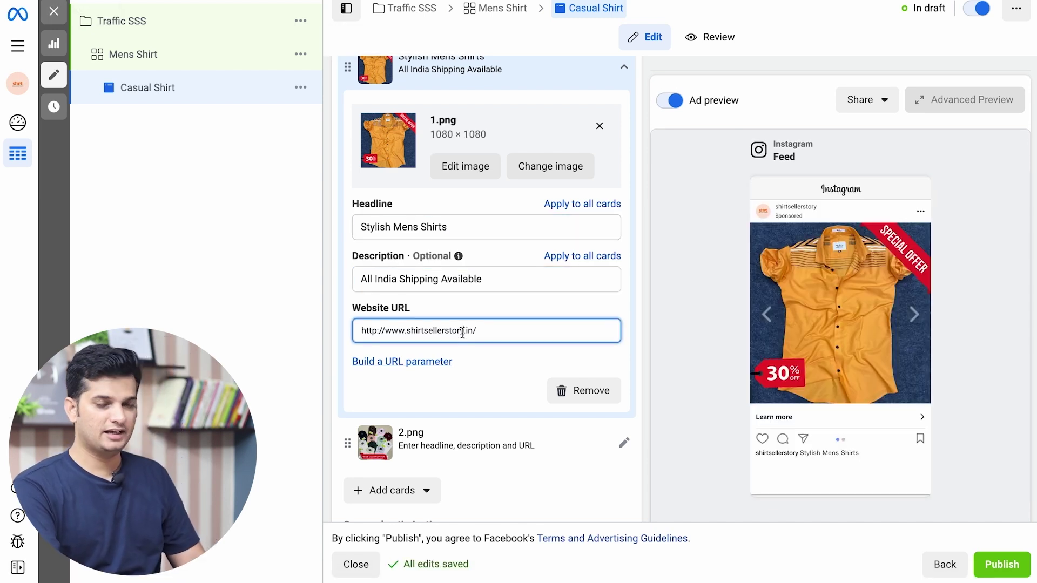
triple_click(482, 328)
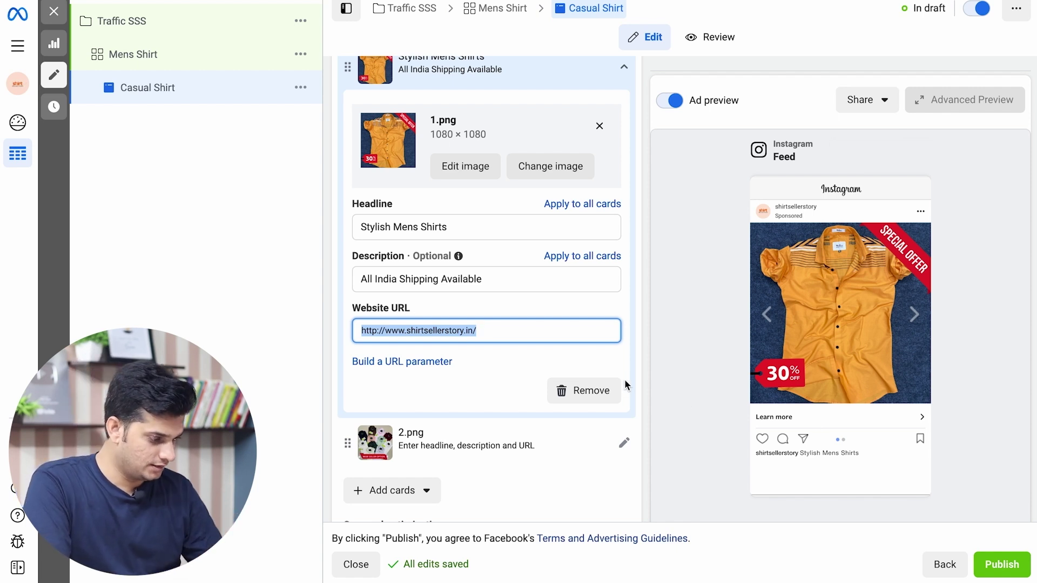
Open the second carousel card, 2.png, and give it the headline "Wide Range of Color Option Available".
scroll(501, 369, down, 2)
click(502, 370)
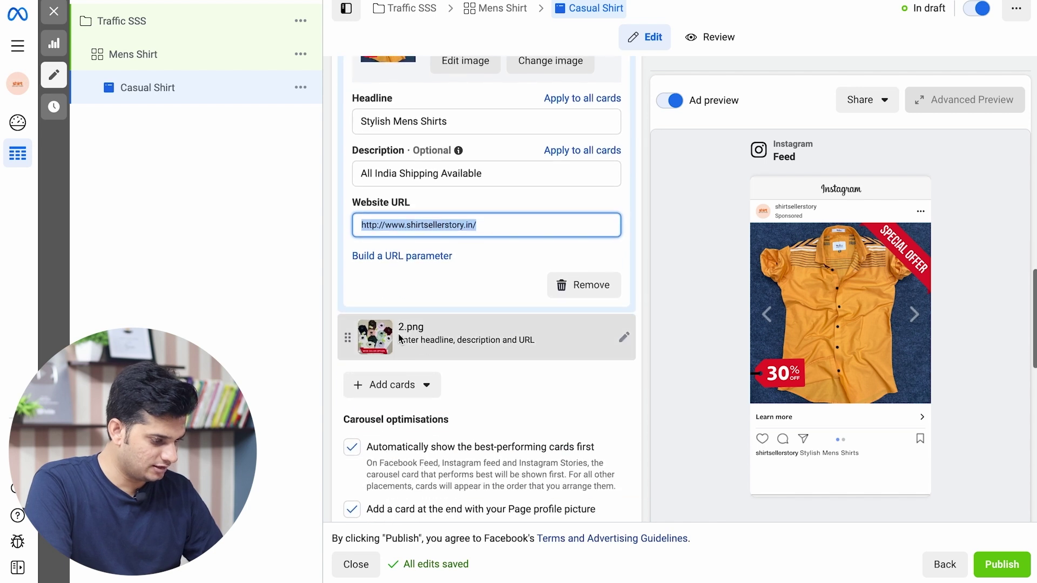
scroll(475, 290, up, 2)
click(460, 257)
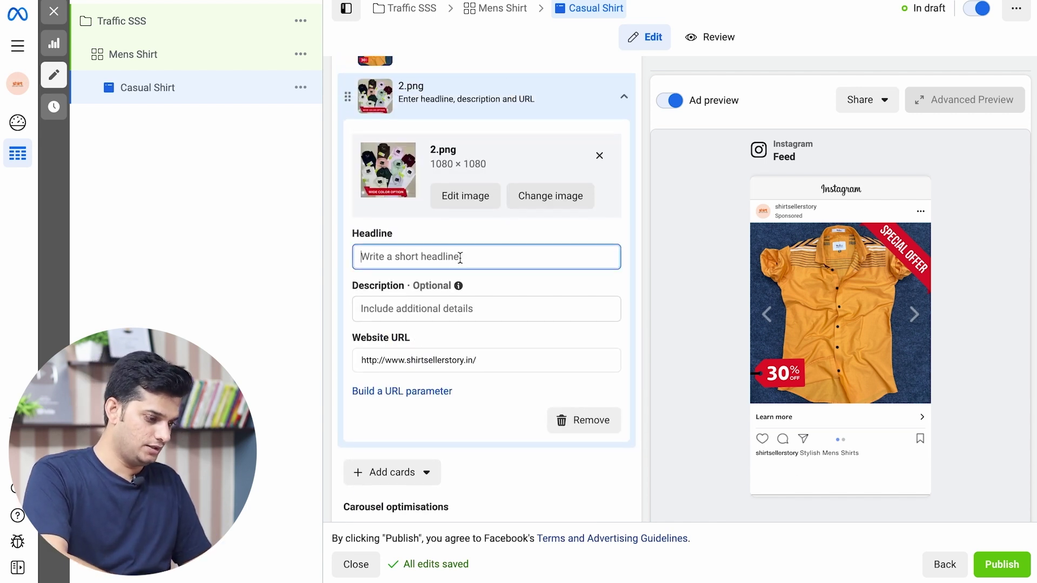
text(Wide Range of Color Option Available)
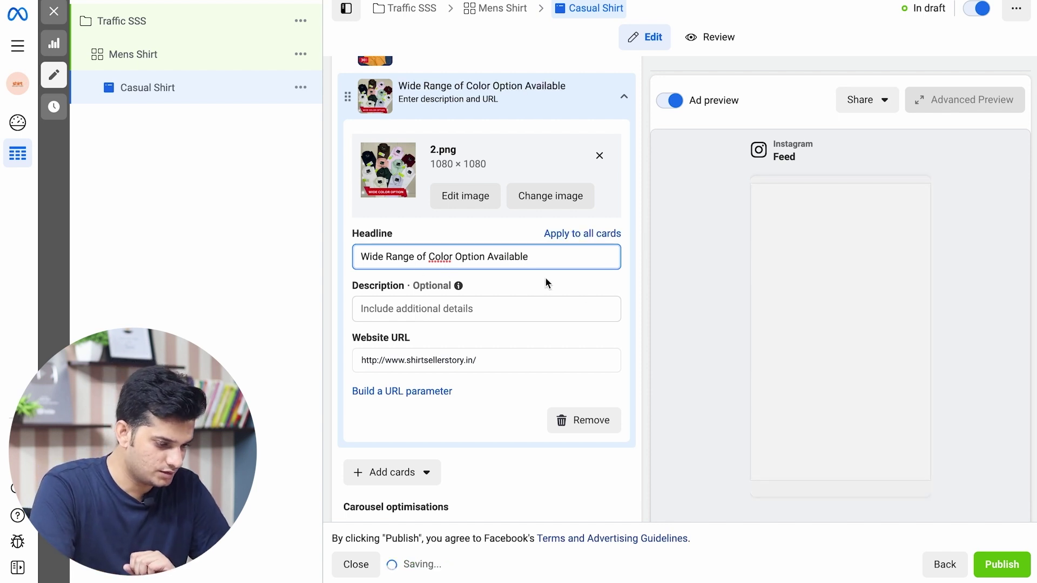
Flip through both carousel cards in the Instagram feed preview and check which kinds of cards can still be added.
click(913, 306)
click(913, 306)
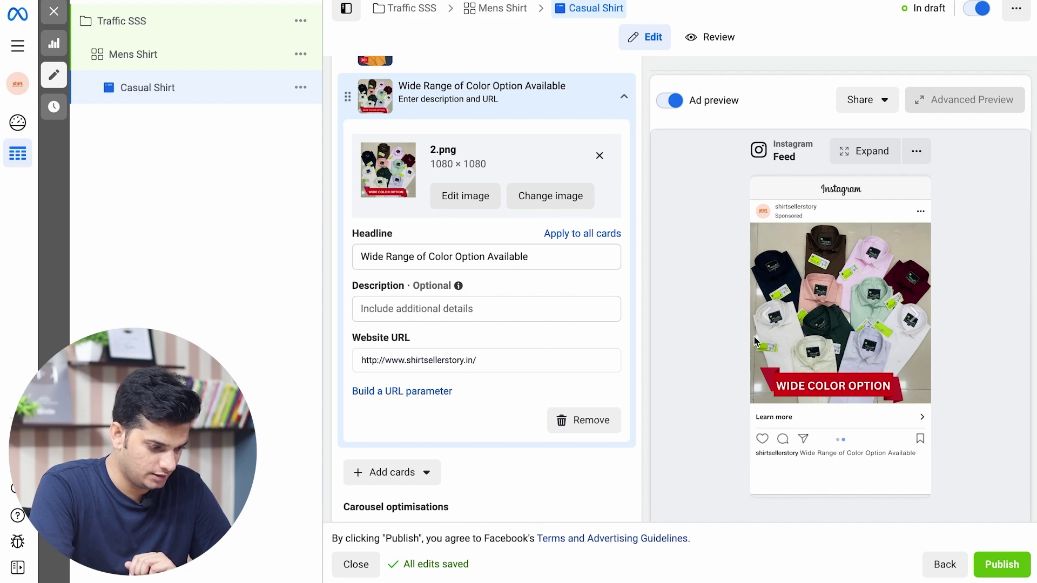
click(766, 314)
scroll(437, 312, down, 3)
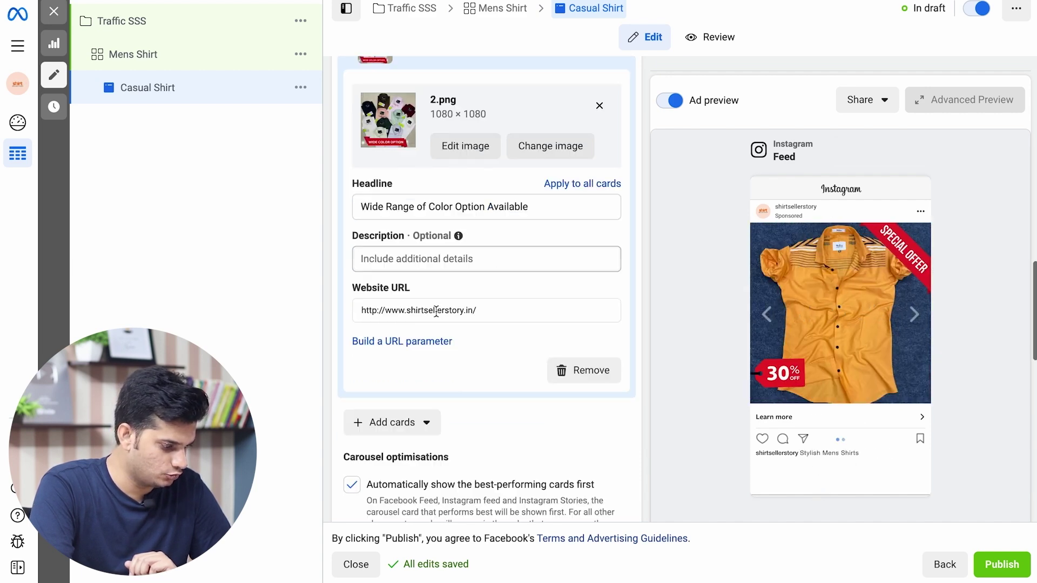
scroll(397, 319, down, 1)
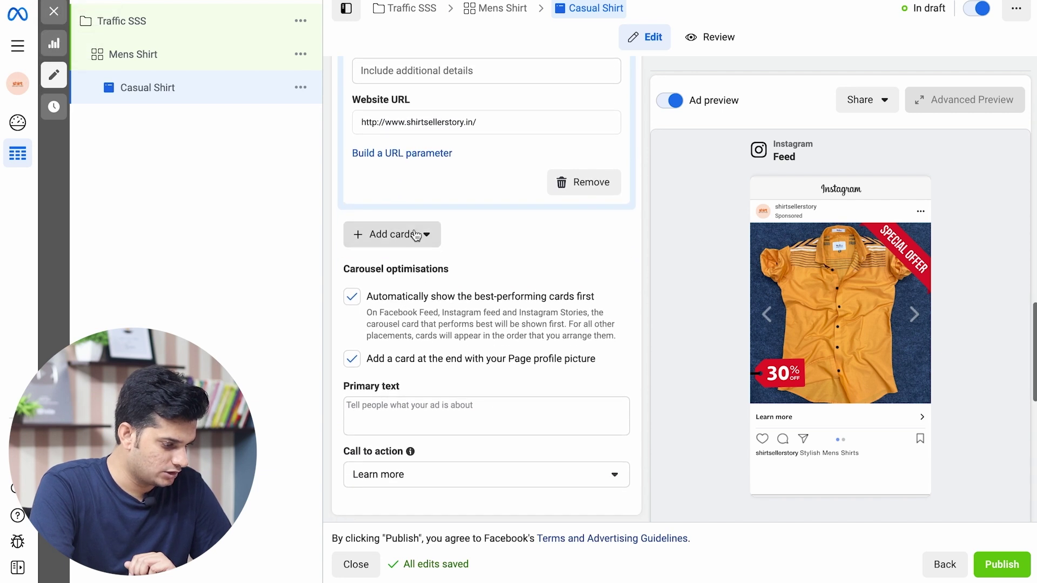
click(406, 246)
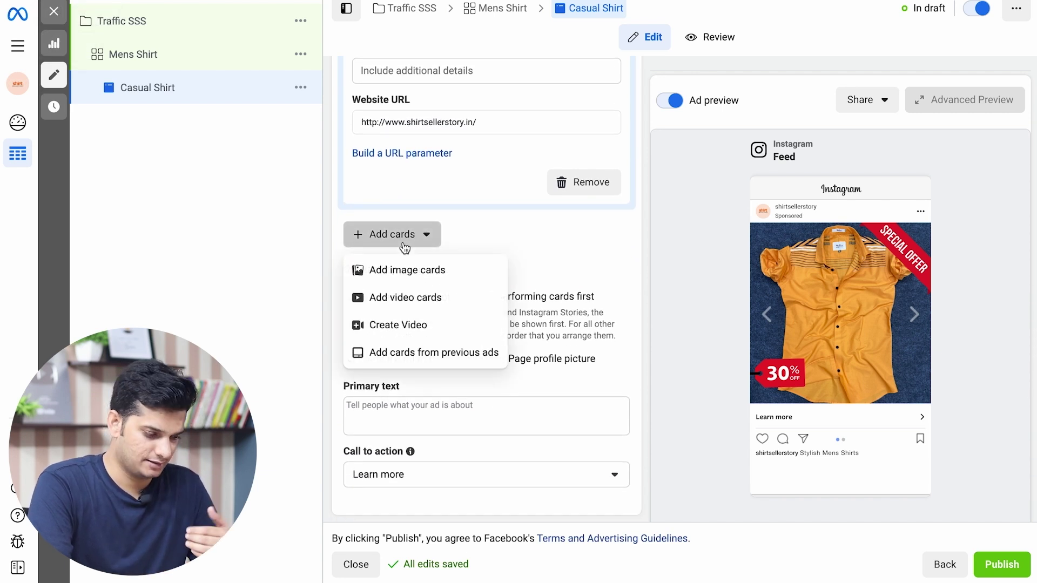
click(1002, 332)
click(914, 314)
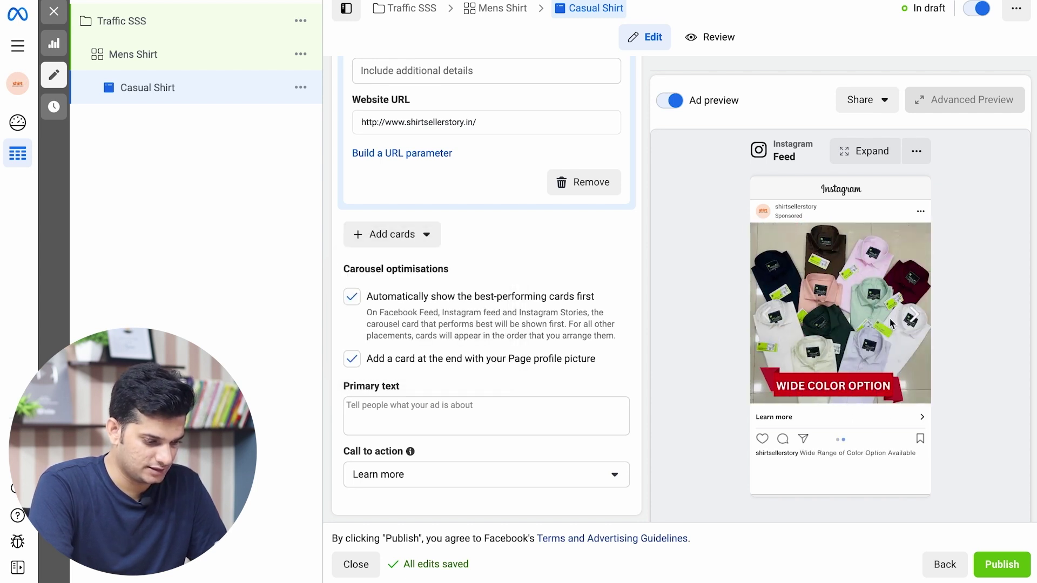
click(766, 314)
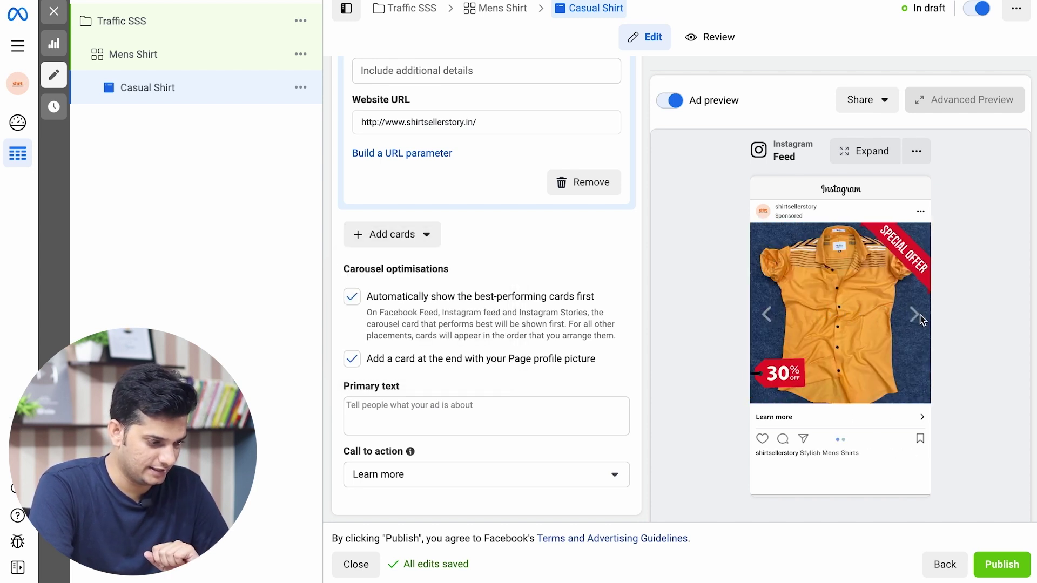
Review the list of carousel cards and read the optimisation that automatically shows the best-performing cards first.
scroll(706, 318, up, 1)
scroll(558, 195, up, 8)
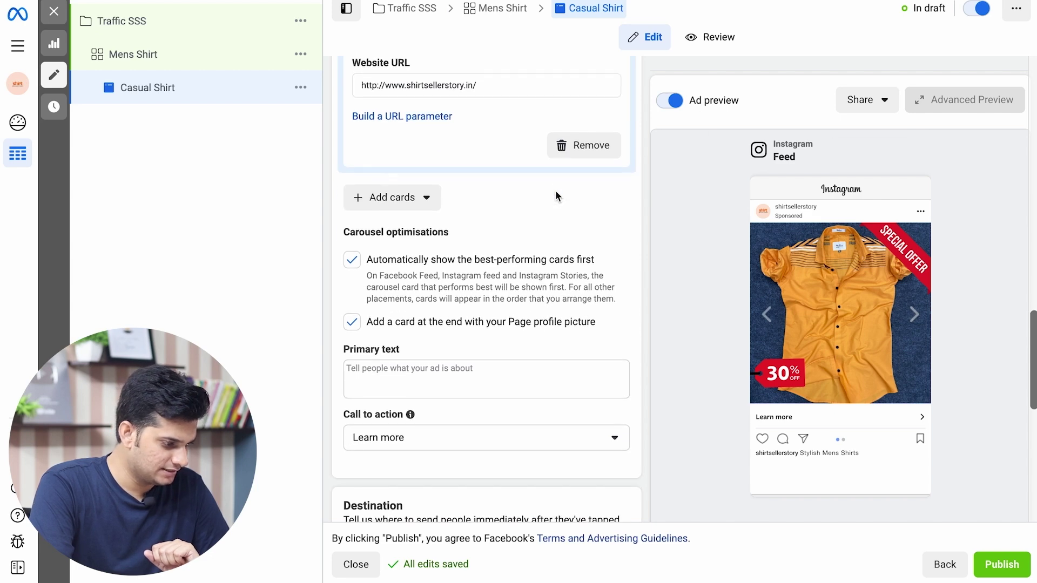
scroll(416, 156, up, 6)
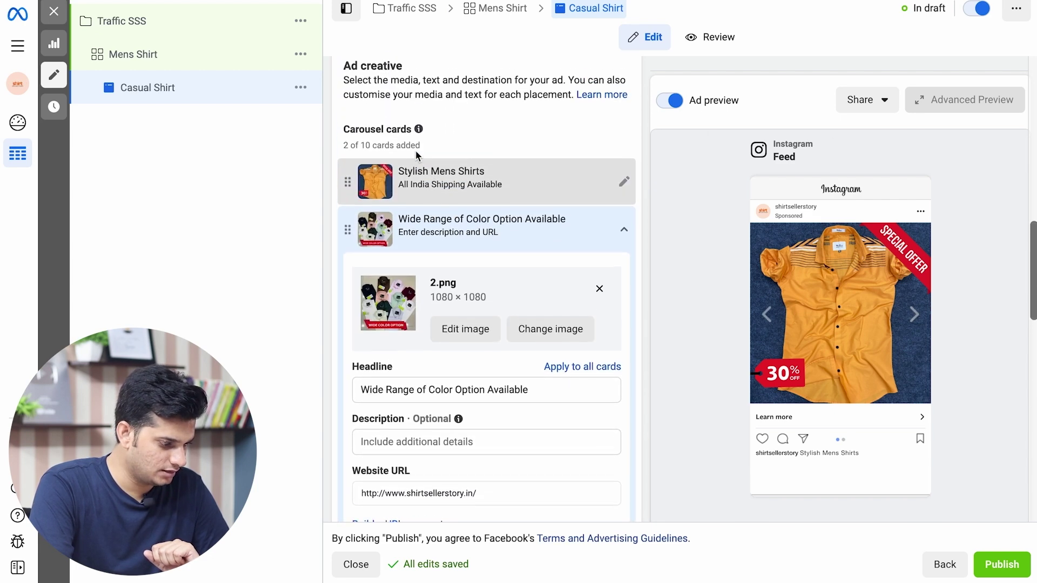
scroll(435, 301, down, 6)
scroll(378, 106, down, 8)
double_click(378, 109)
double_click(400, 109)
click(419, 110)
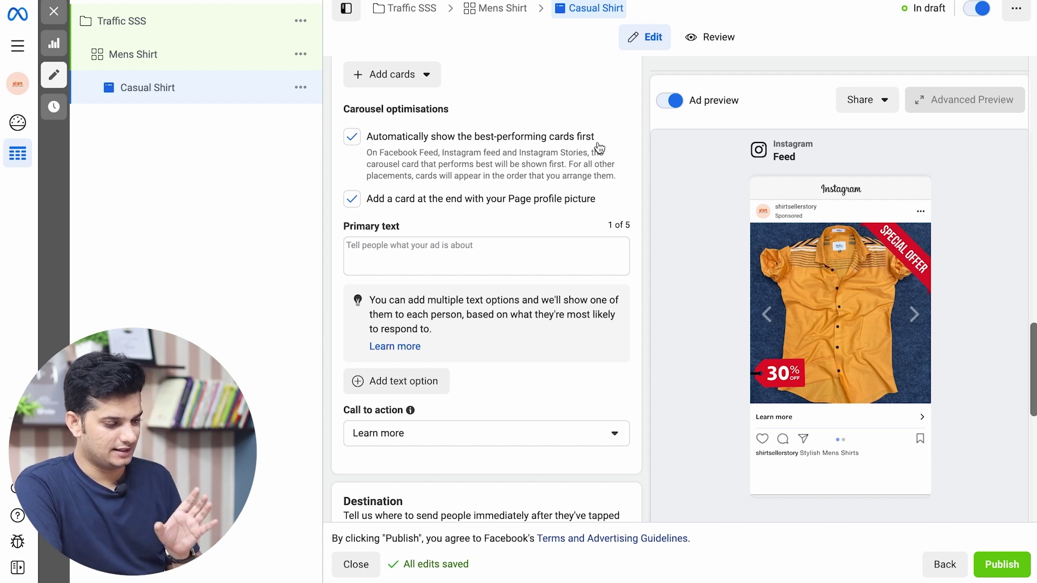
mouse_move(666, 209)
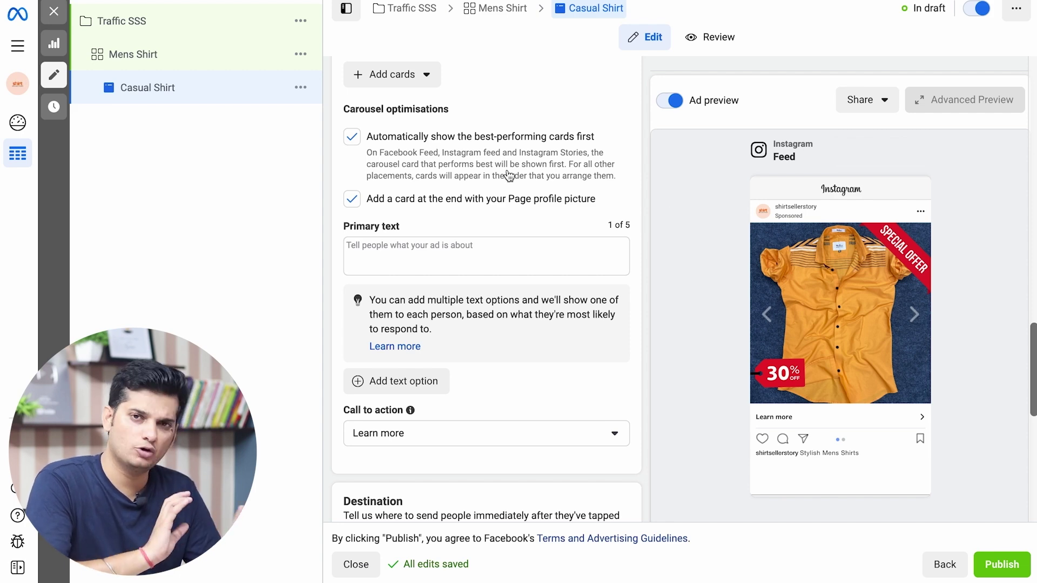
Review the primary text settings below the carousel optimisations and add a second primary text option.
scroll(507, 176, down, 1)
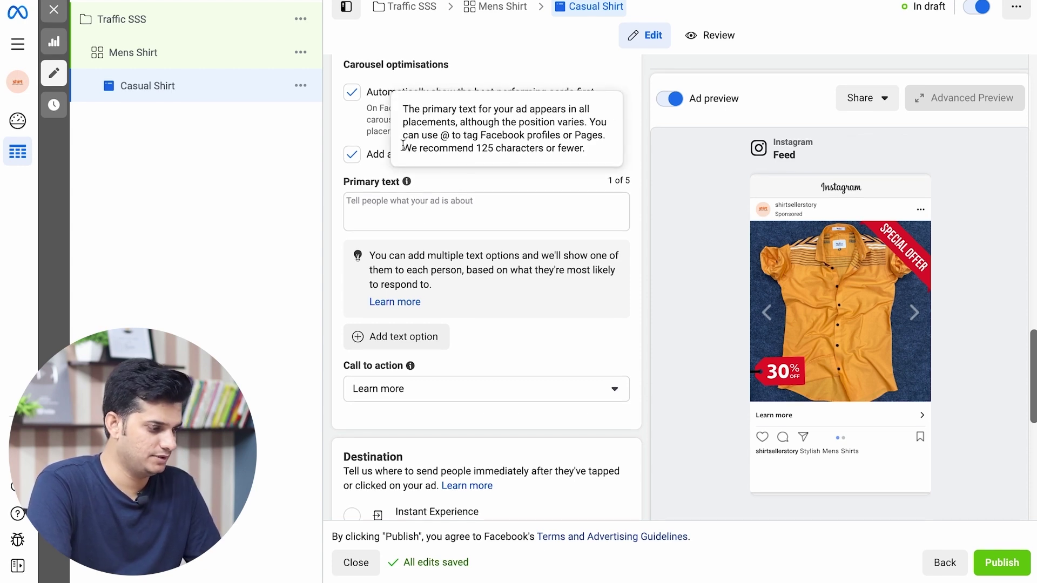
scroll(412, 262, down, 1)
scroll(412, 262, down, 2)
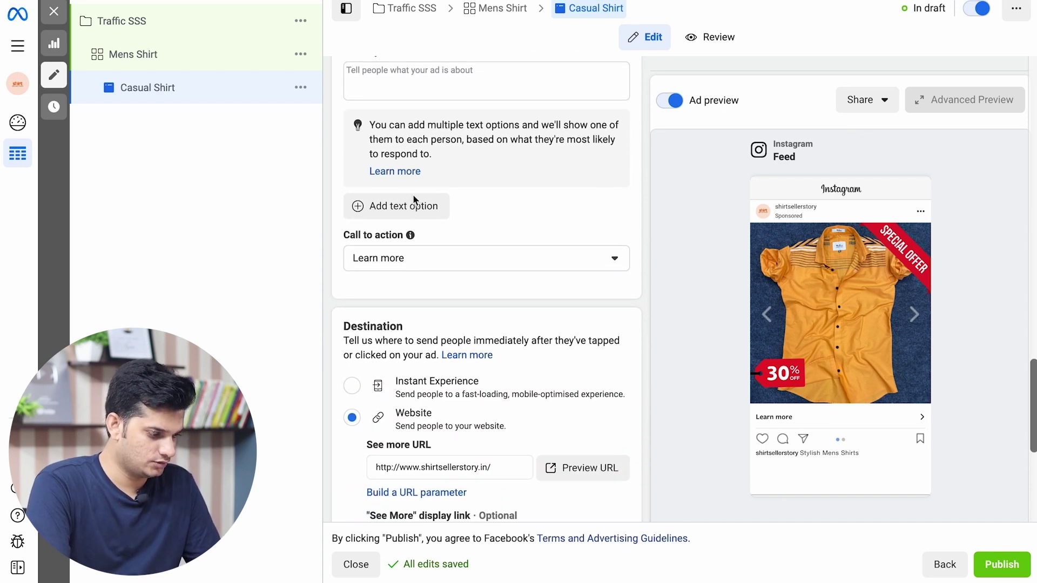
mouse_move(410, 235)
click(373, 206)
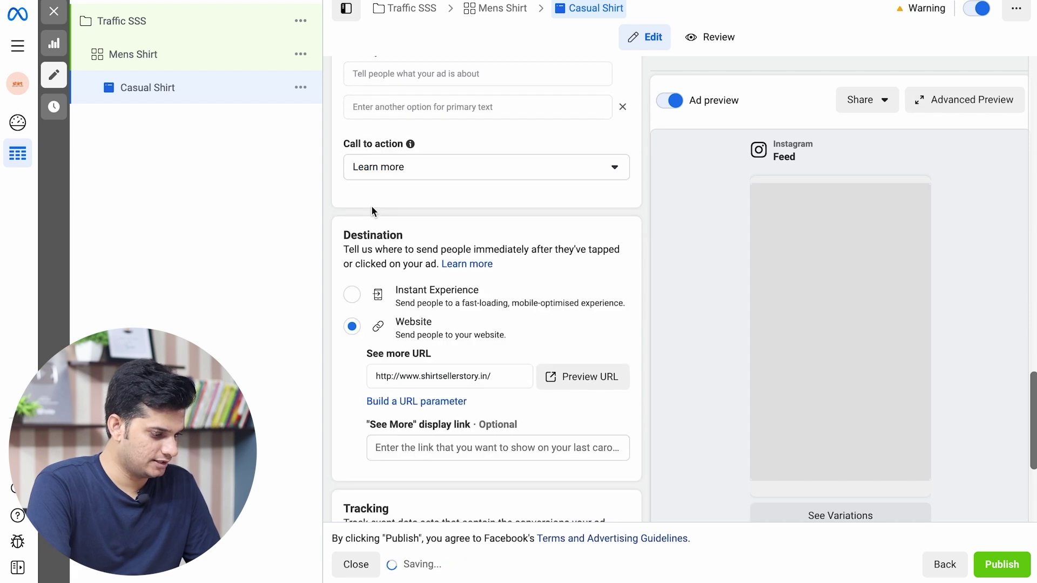
Browse the available call-to-action choices for the ad and set the call to action to Order Now.
scroll(433, 254, down, 3)
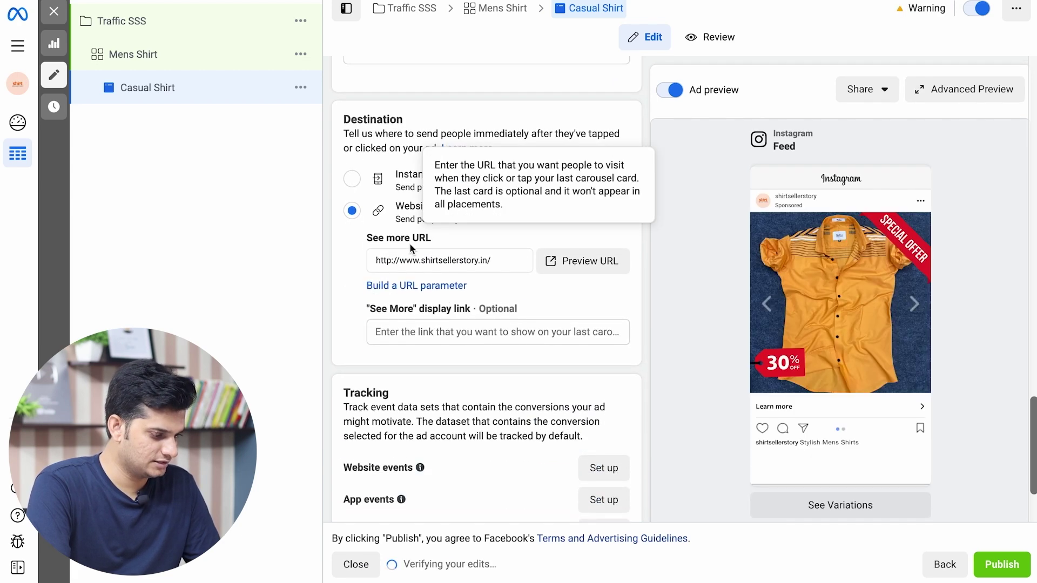
scroll(424, 331, up, 6)
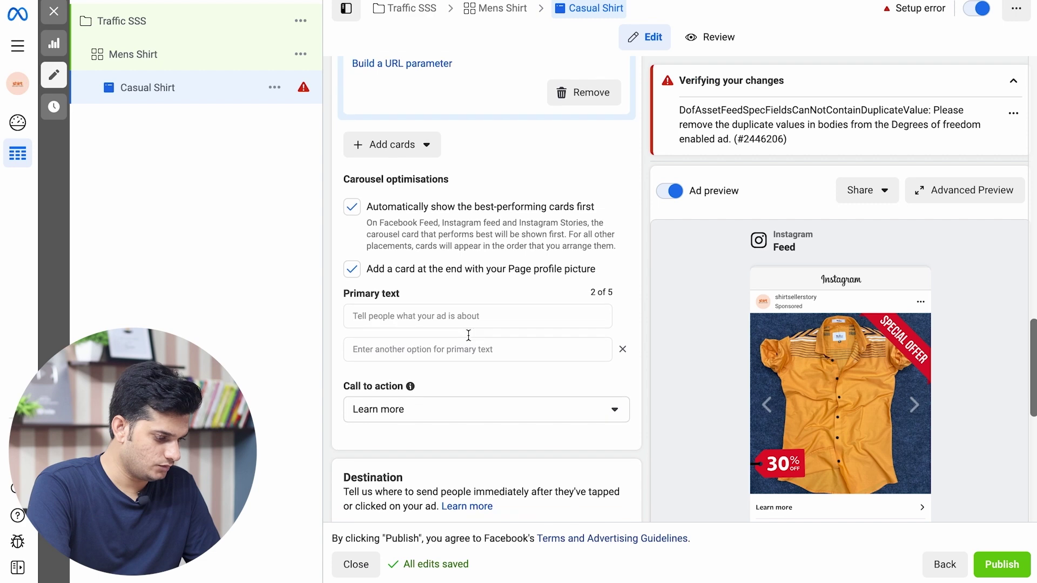
click(410, 407)
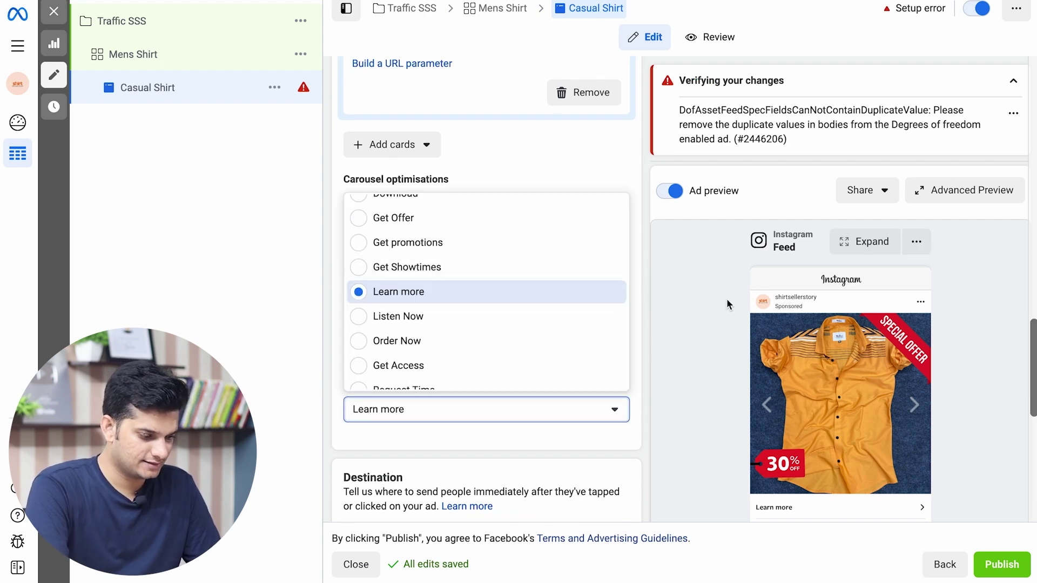
scroll(476, 215, up, 1)
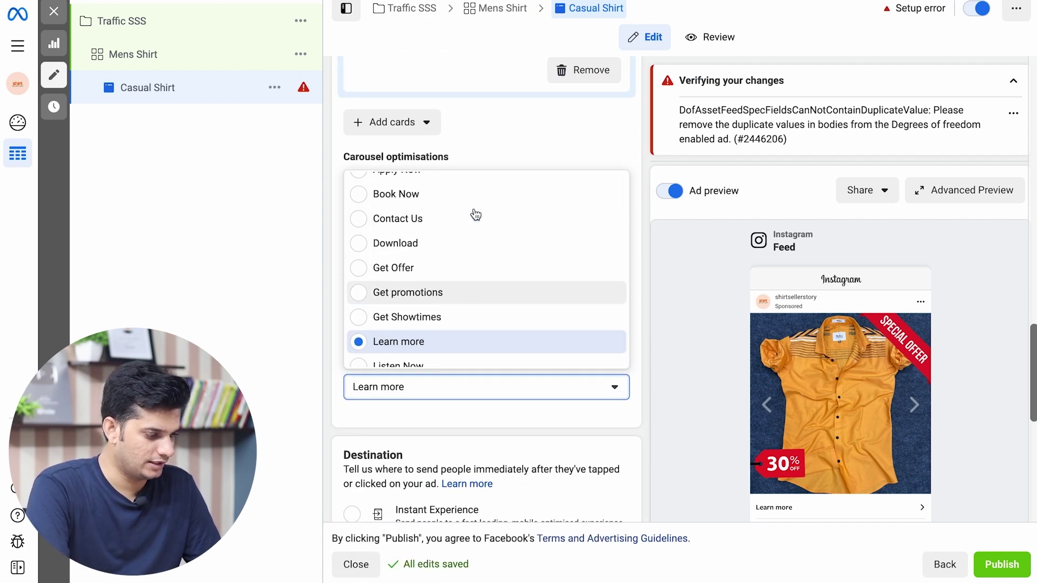
scroll(459, 208, up, 1)
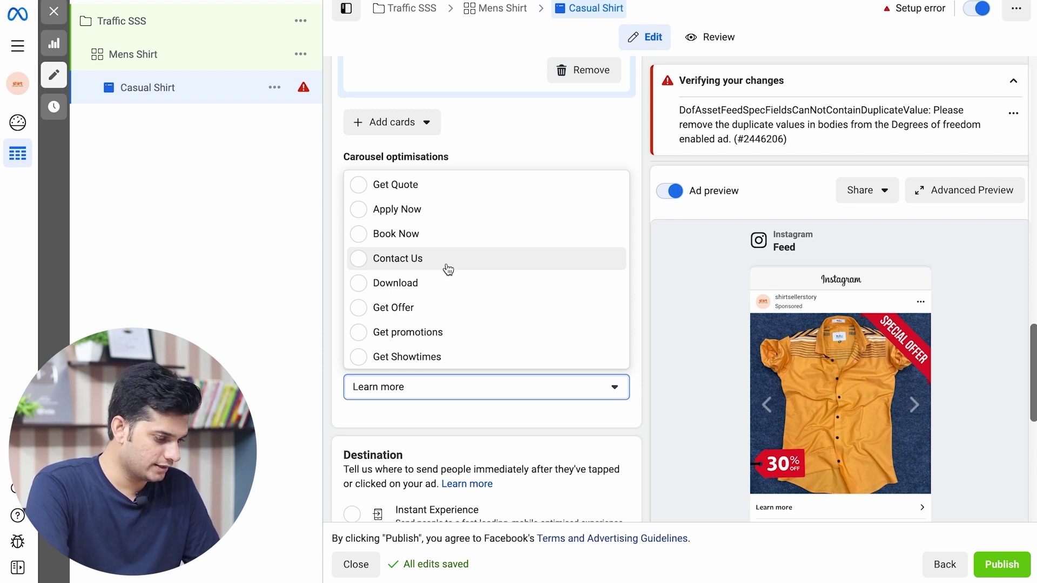
scroll(448, 269, down, 5)
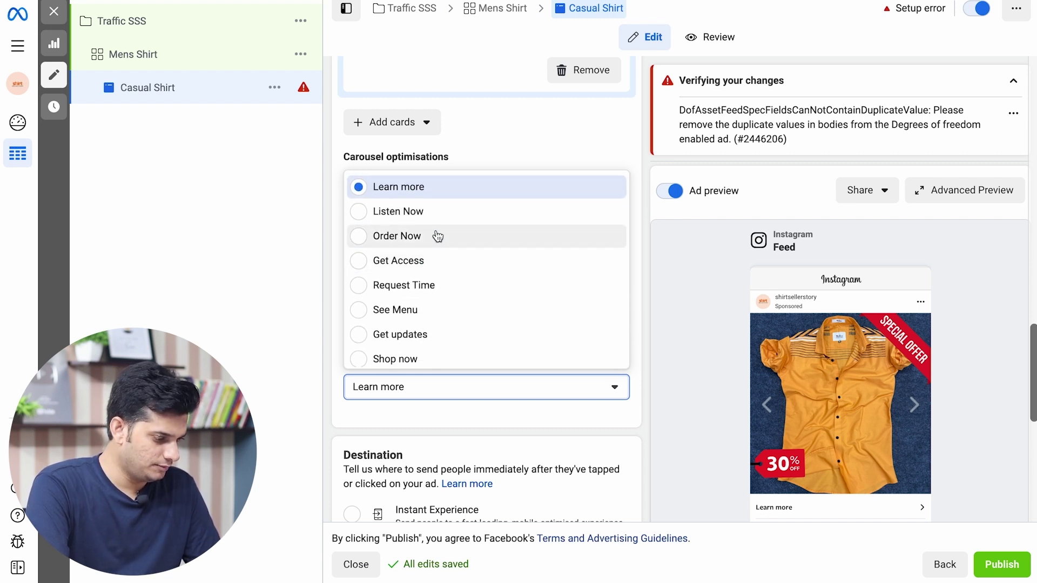
click(438, 236)
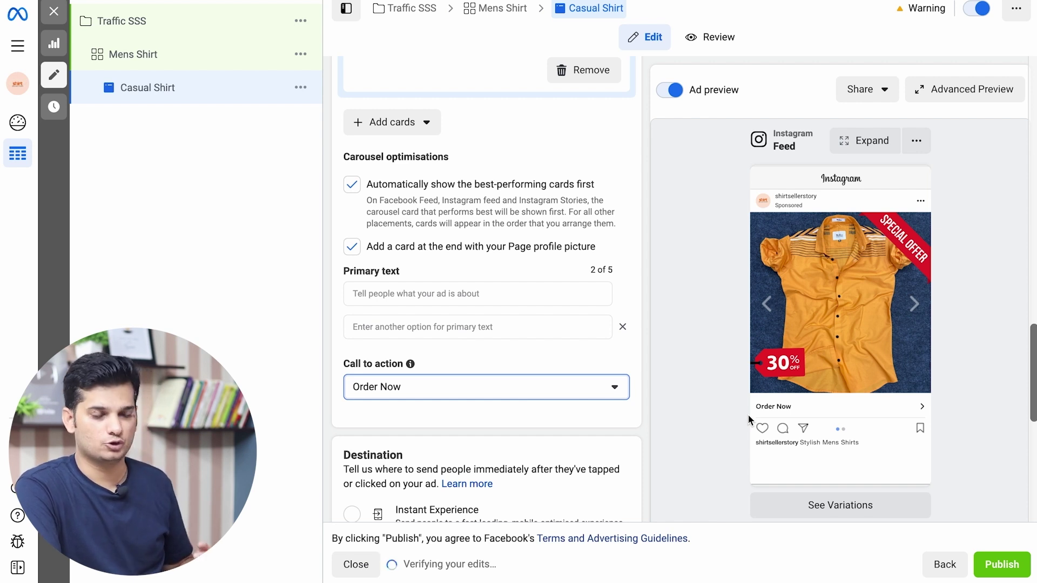
Check the ad's Website destination and its See more URL.
scroll(747, 415, down, 2)
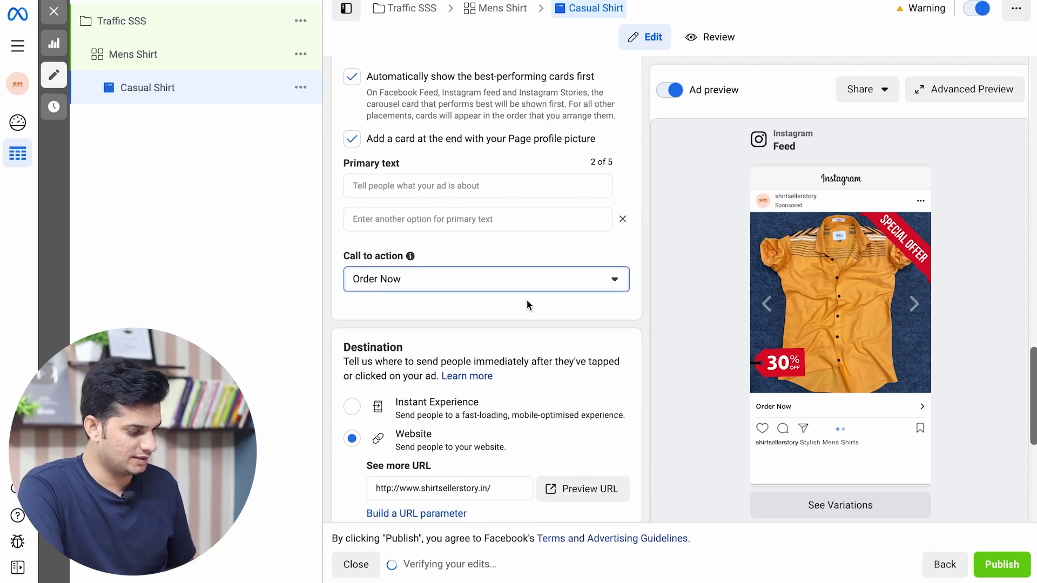
scroll(525, 299, down, 2)
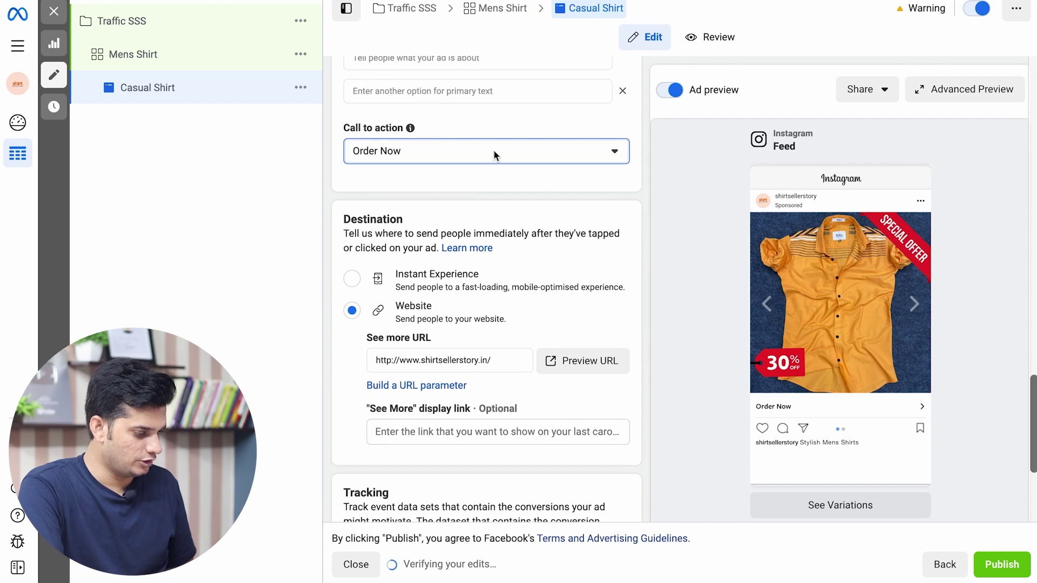
scroll(506, 313, down, 1)
click(421, 283)
scroll(572, 261, down, 1)
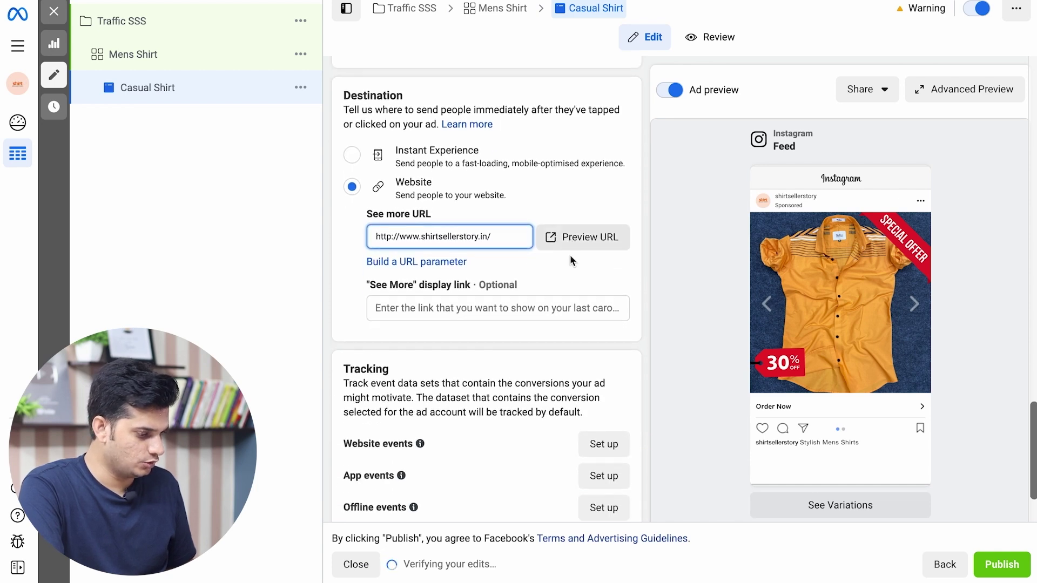
Read the Tracking section's description and its website, app and offline event options.
scroll(606, 276, down, 2)
drag(398, 289, 395, 289)
triple_click(395, 289)
click(425, 298)
triple_click(425, 299)
click(477, 306)
double_click(478, 306)
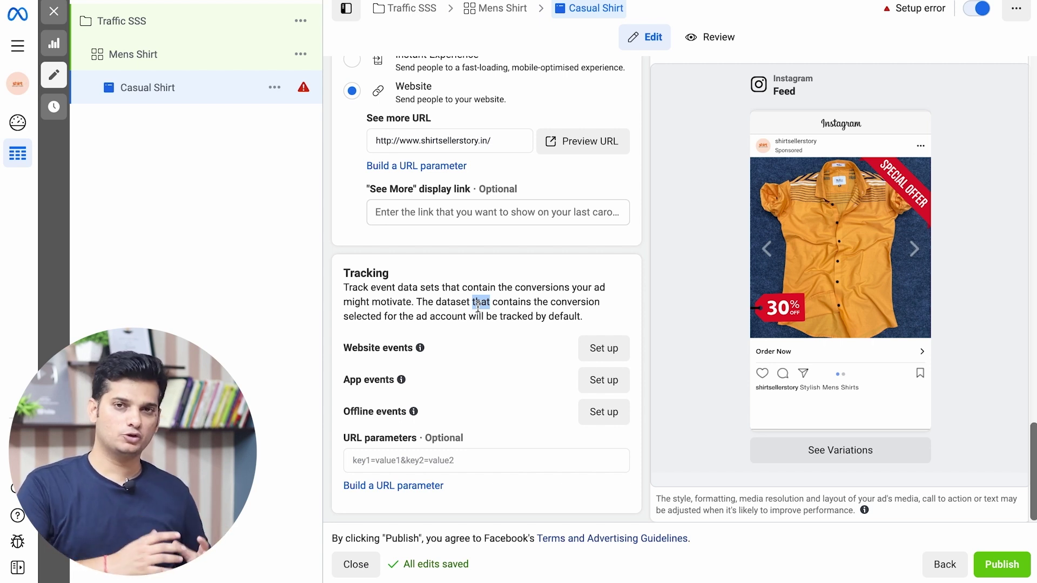
click(417, 326)
mouse_move(420, 351)
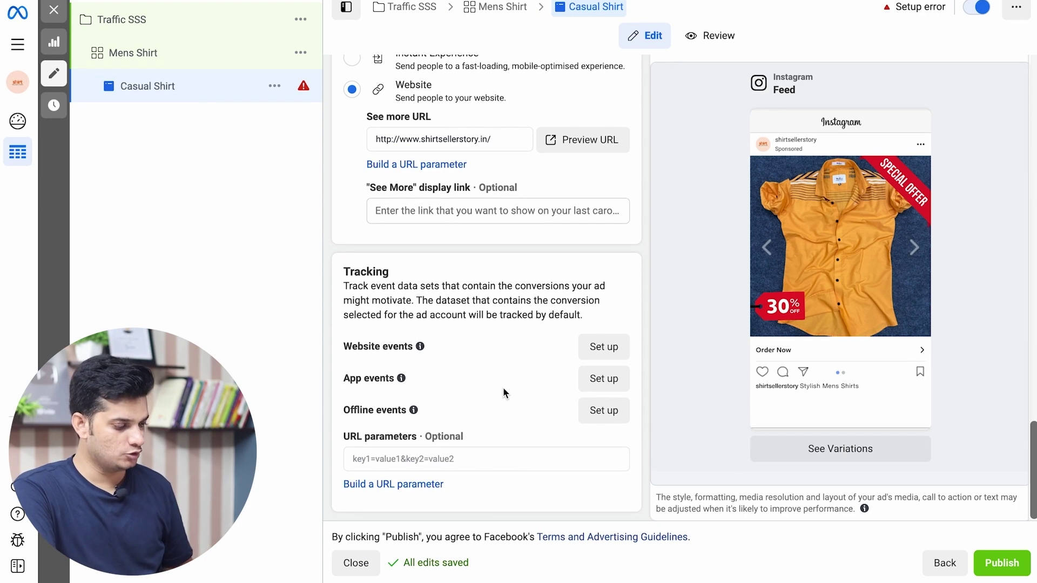
mouse_move(408, 417)
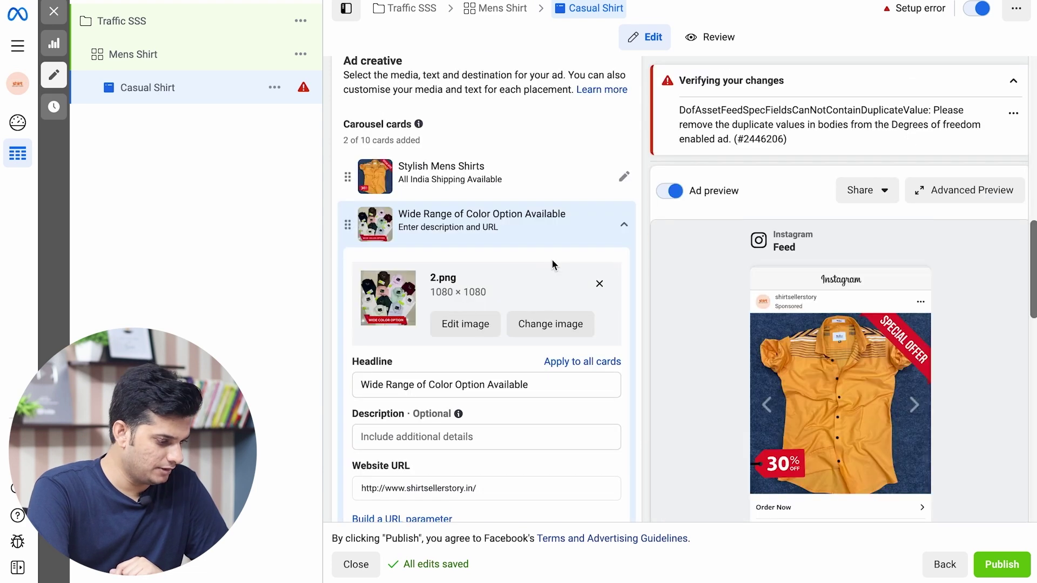
Publish the Traffic SSS campaign with its Casual Shirt carousel ad.
scroll(551, 259, down, 2)
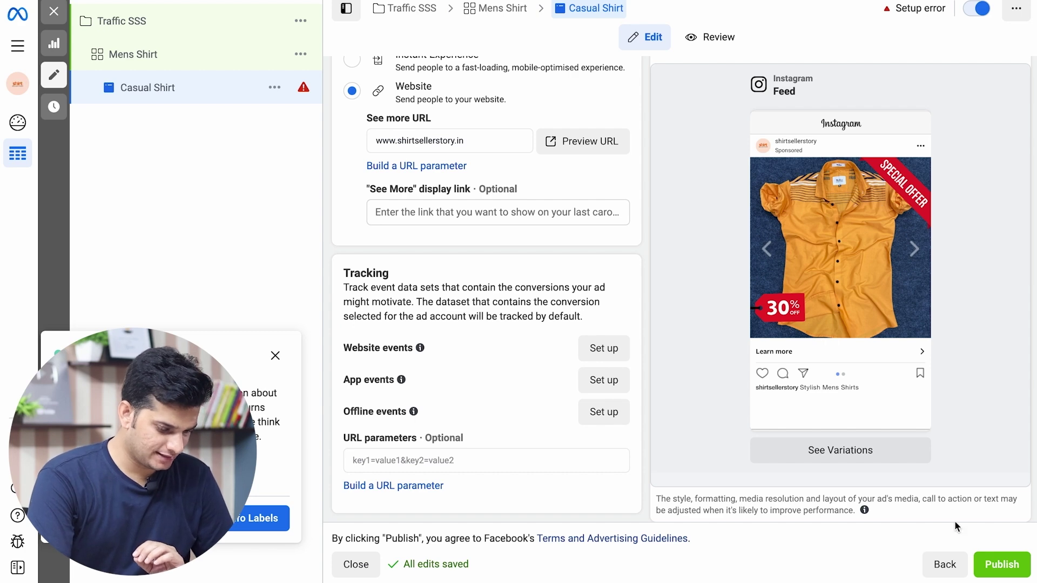
click(1002, 565)
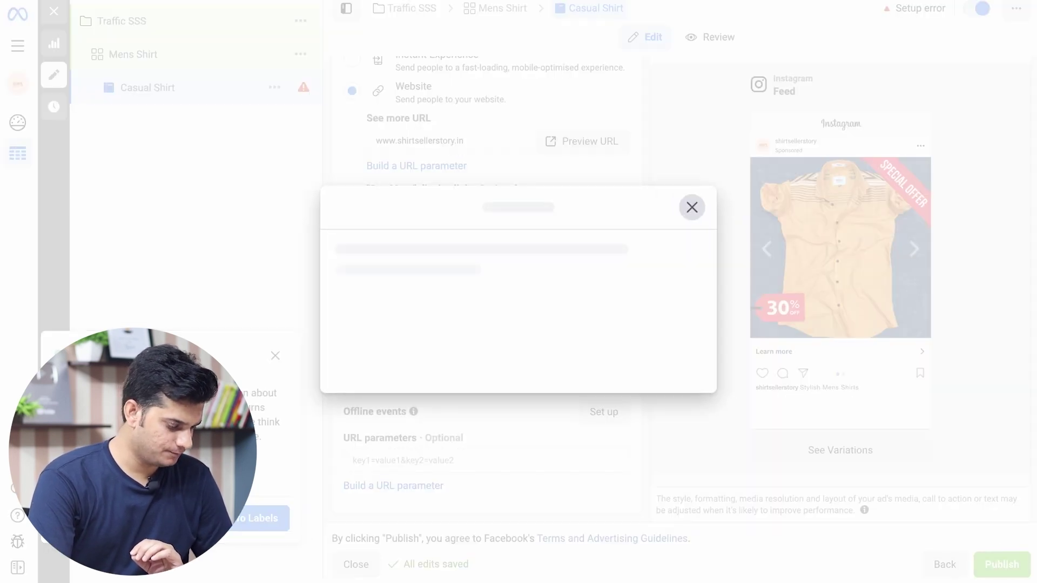